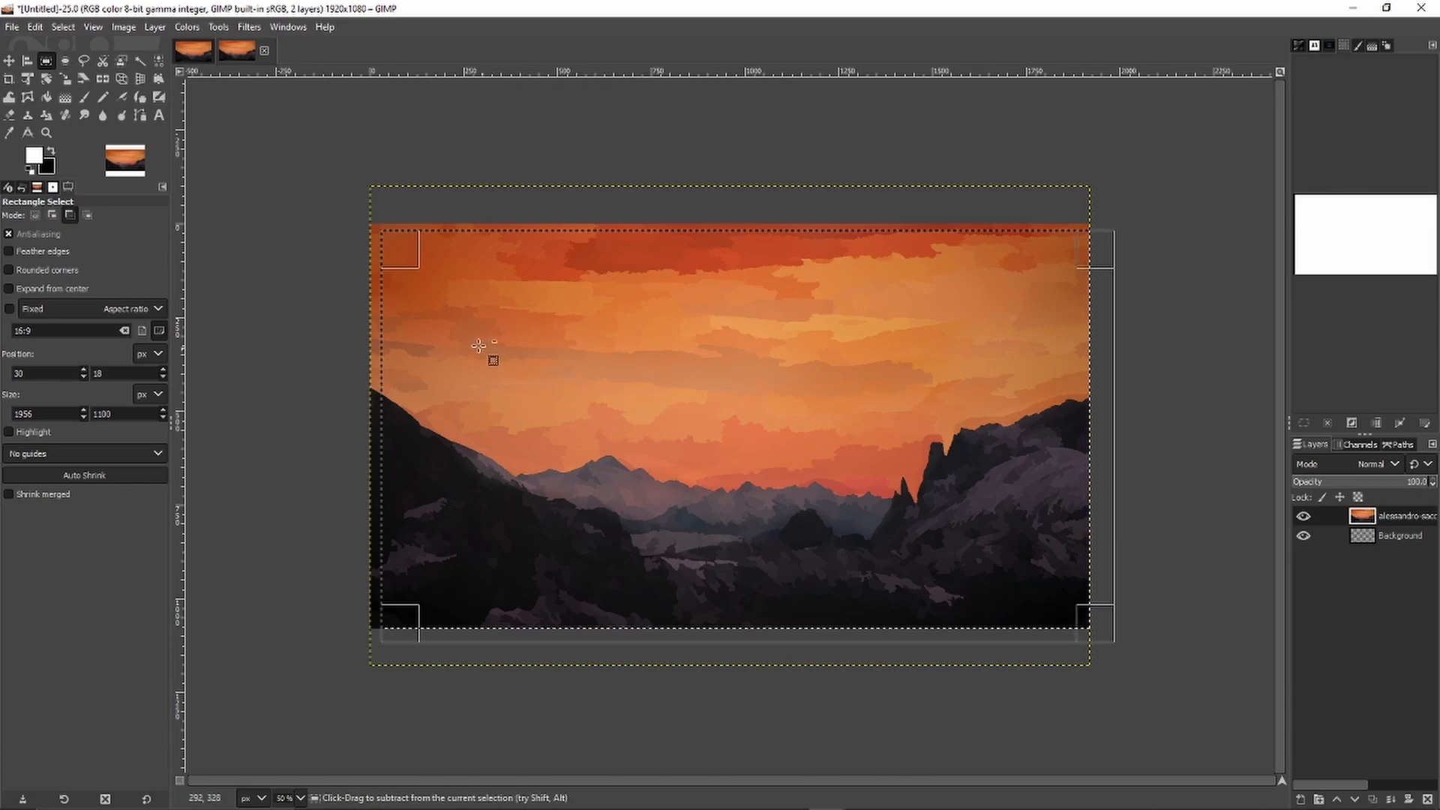
Step: Resize the rectangular selection to about 1594 × 896 px and add a vertical guide at 50% of the image
left_click_drag(403, 252, 495, 301)
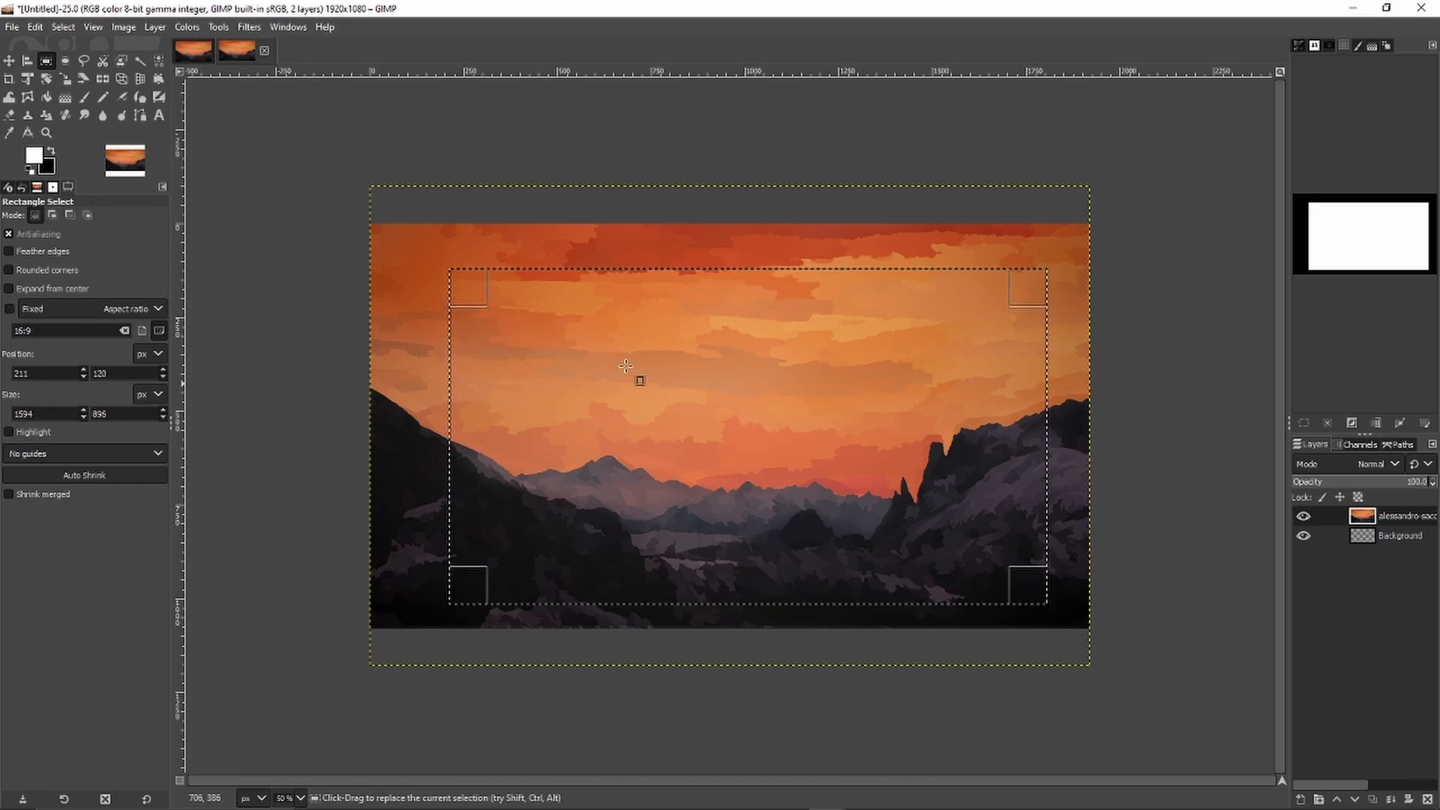
left_click(123, 28)
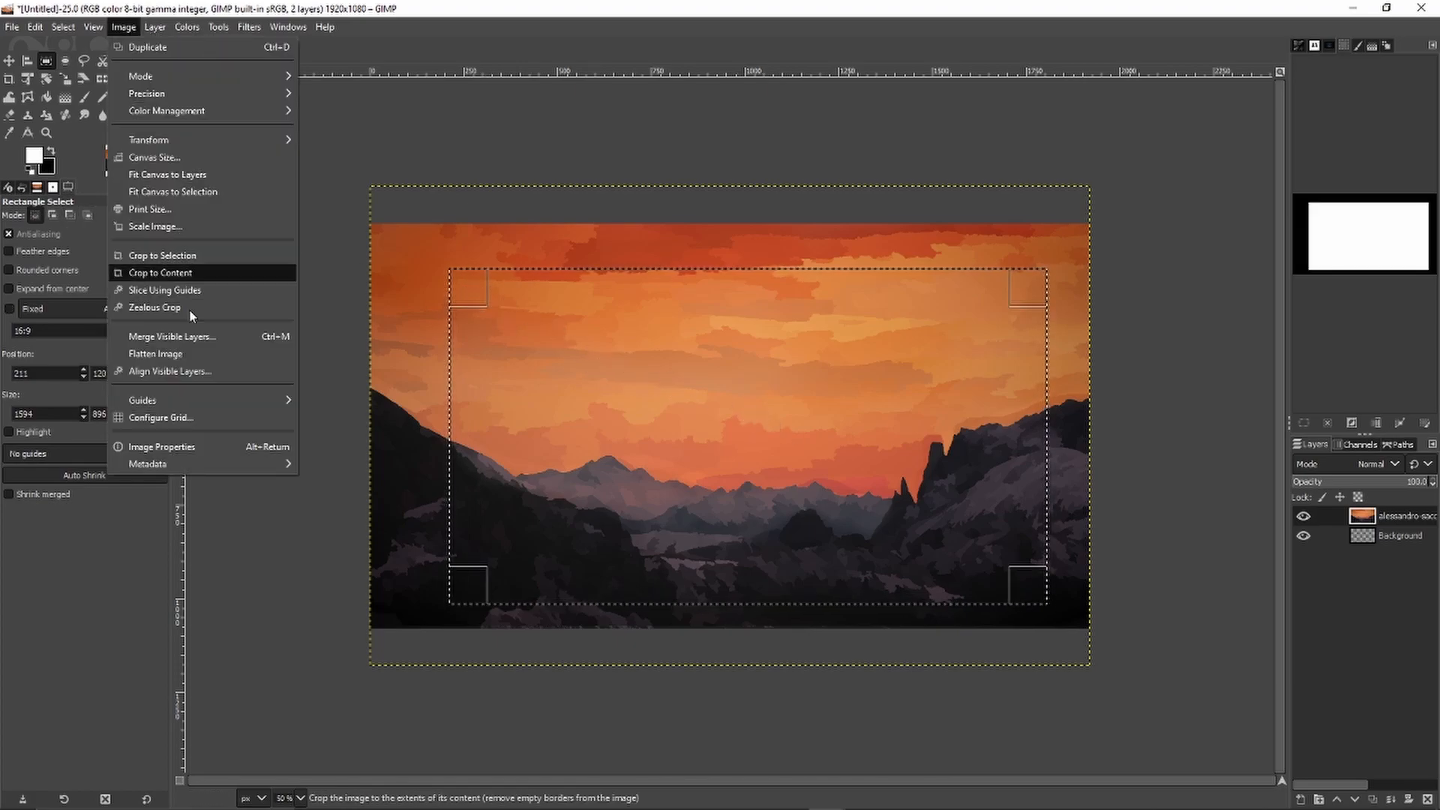
mouse_move(232, 394)
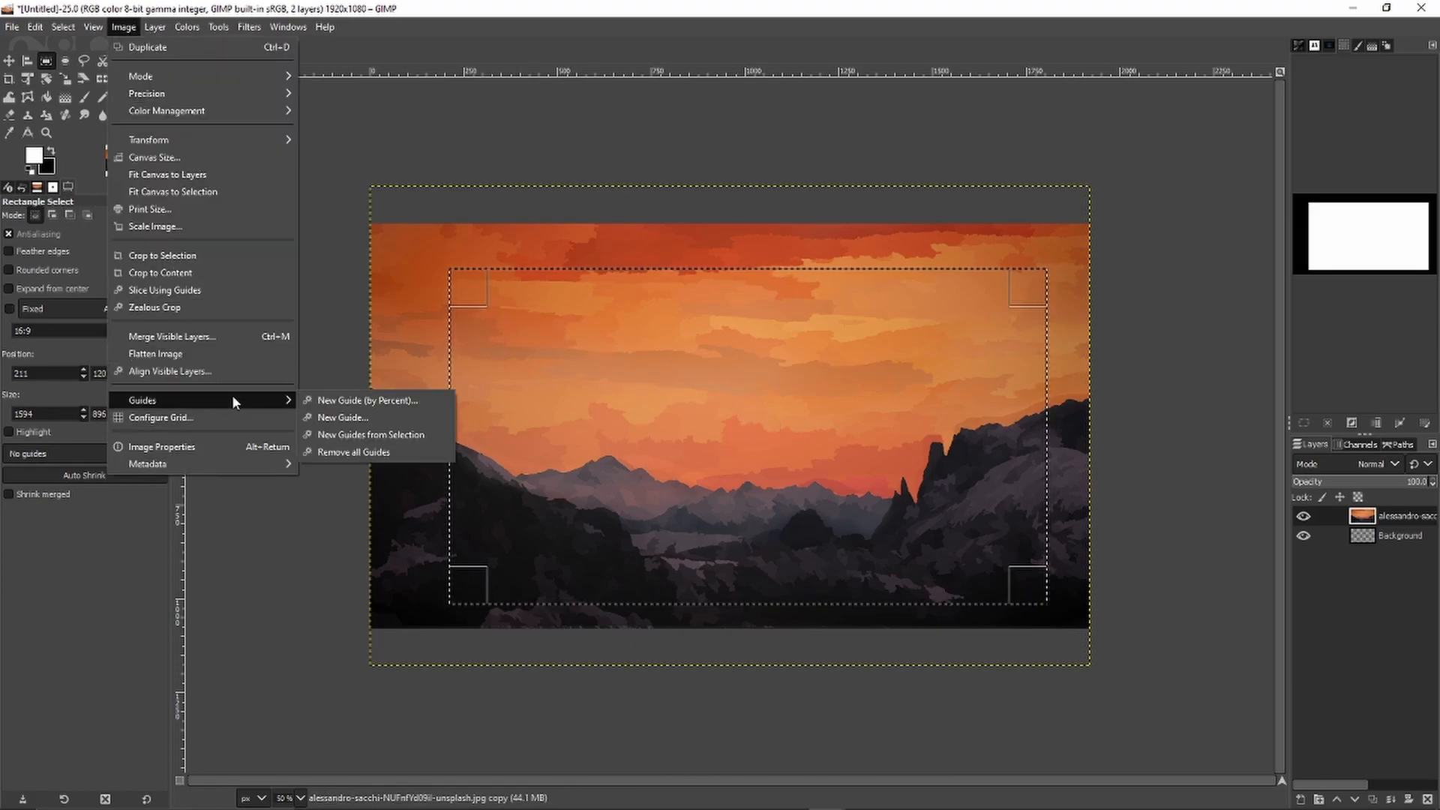
left_click(352, 405)
left_click(758, 480)
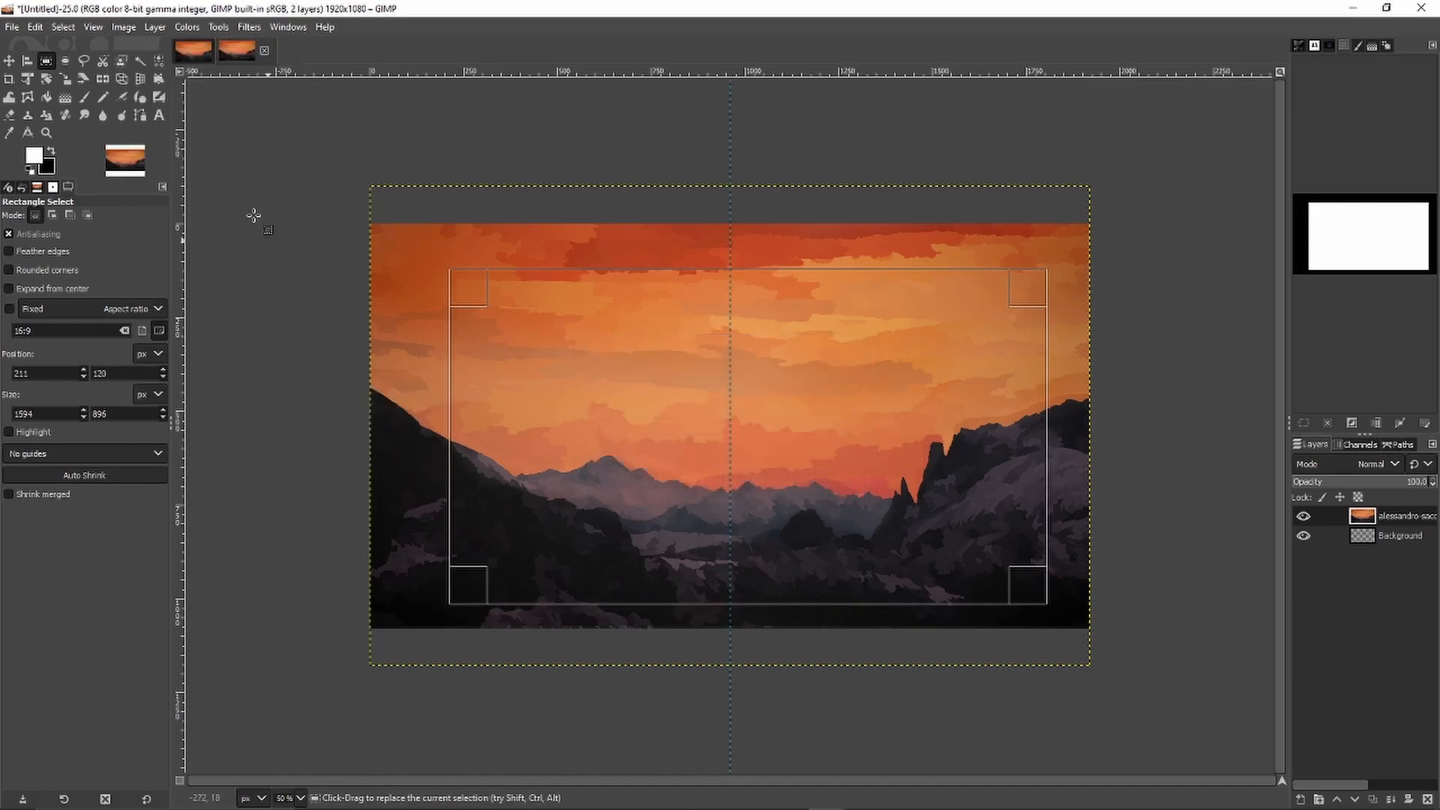
Step: Add a horizontal guide at 50% and centre the selection on the crossing of the guides
left_click(123, 28)
mouse_move(286, 400)
left_click(352, 401)
left_click(740, 375)
left_click(743, 403)
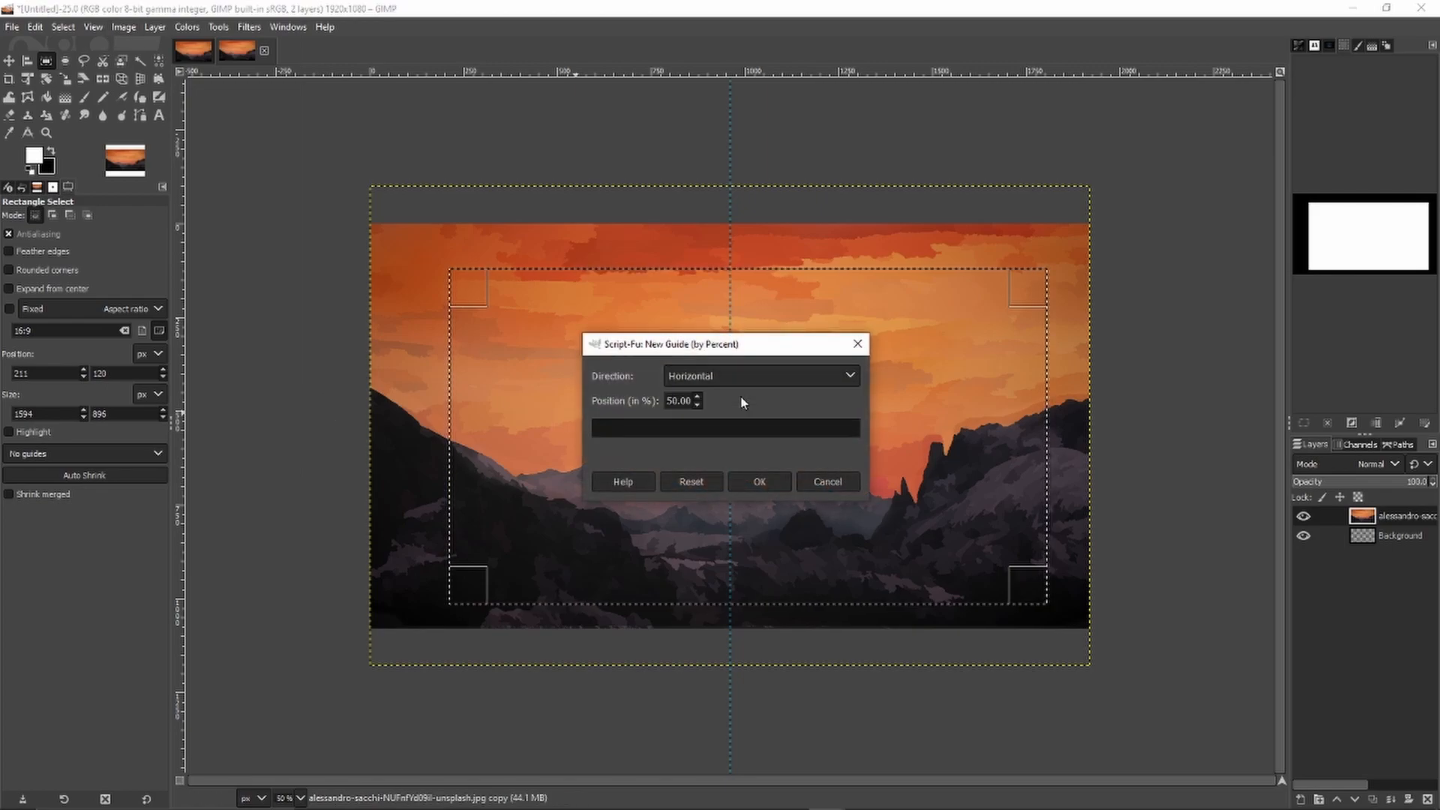
left_click(759, 481)
left_click_drag(583, 343, 565, 334)
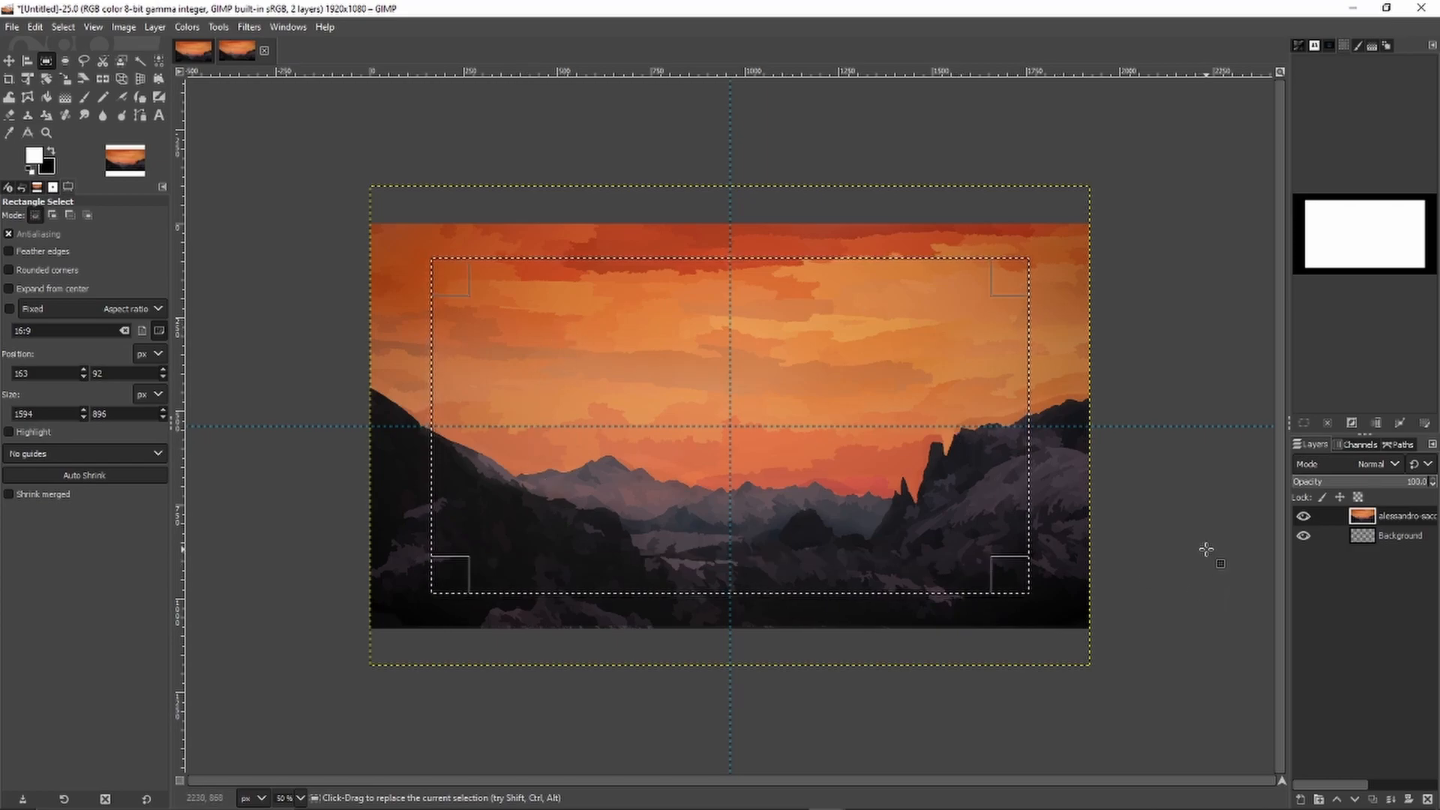
Step: Erase the picture inside the centred selection and copy from the picture layer
left_click(9, 115)
mouse_move(571, 339)
left_mouse_down()
mouse_move(533, 322)
mouse_move(542, 273)
mouse_move(579, 274)
mouse_move(572, 342)
mouse_move(519, 412)
mouse_move(421, 467)
mouse_move(425, 542)
mouse_move(535, 575)
mouse_move(913, 552)
mouse_move(662, 607)
mouse_move(1090, 575)
mouse_move(995, 490)
mouse_move(508, 518)
mouse_move(1123, 426)
mouse_move(628, 397)
mouse_move(1064, 350)
mouse_move(936, 319)
mouse_move(610, 306)
mouse_move(679, 277)
left_mouse_up()
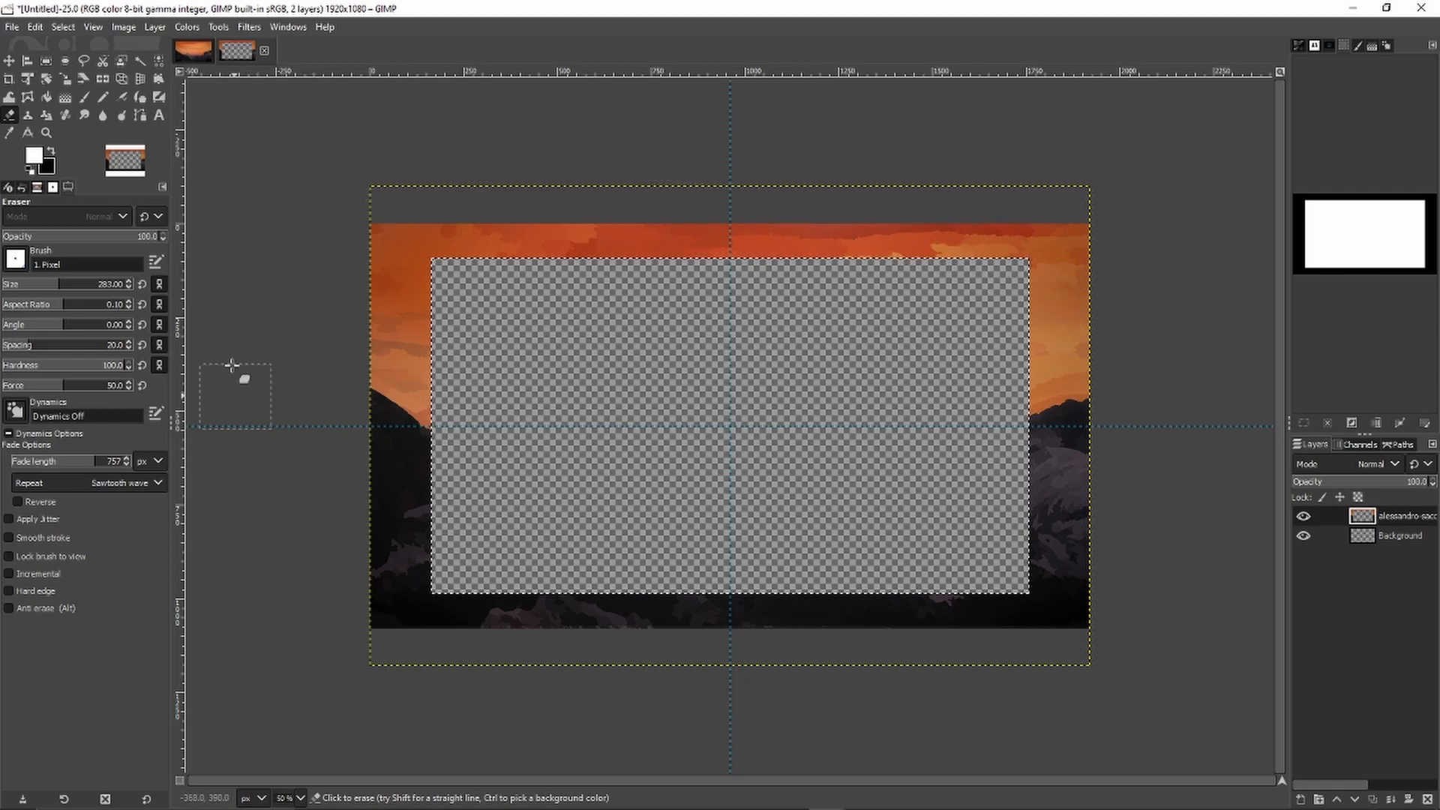
left_click(1400, 536)
left_click(1400, 516)
key("ctrl+c")
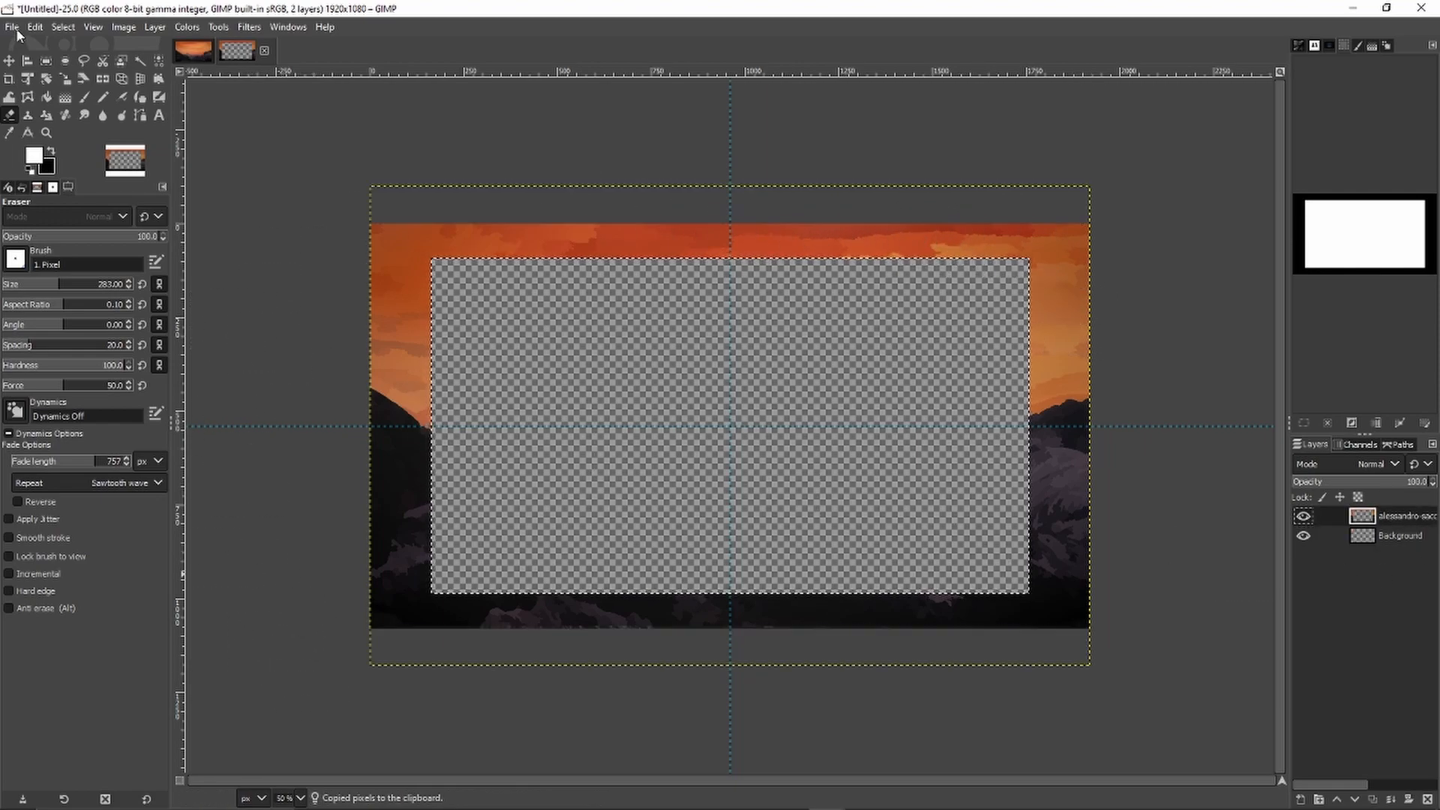
Step: Create a new 1600 × 1200 px image filled with transparency
left_click(14, 28)
left_click(33, 46)
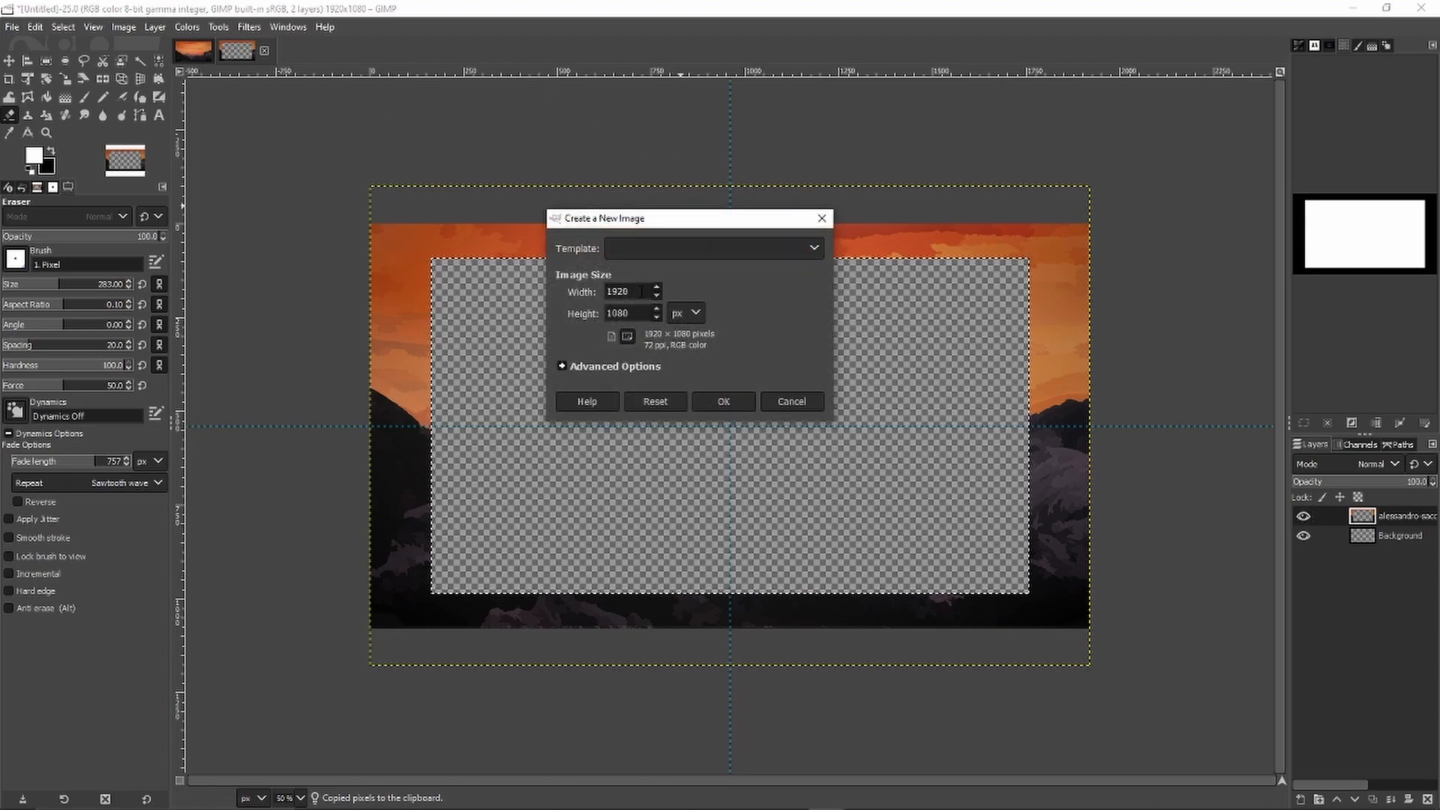
type("1600")
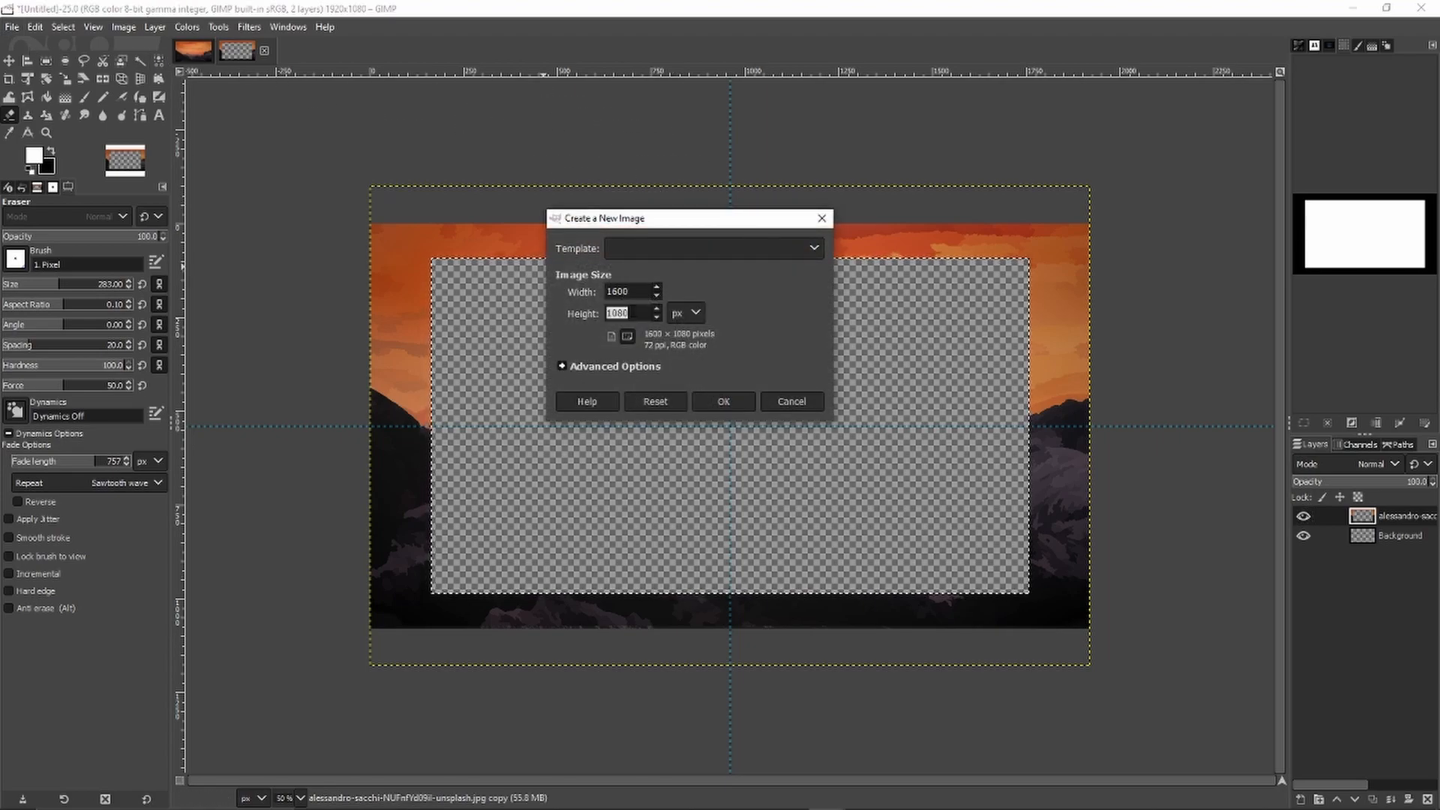
type("120")
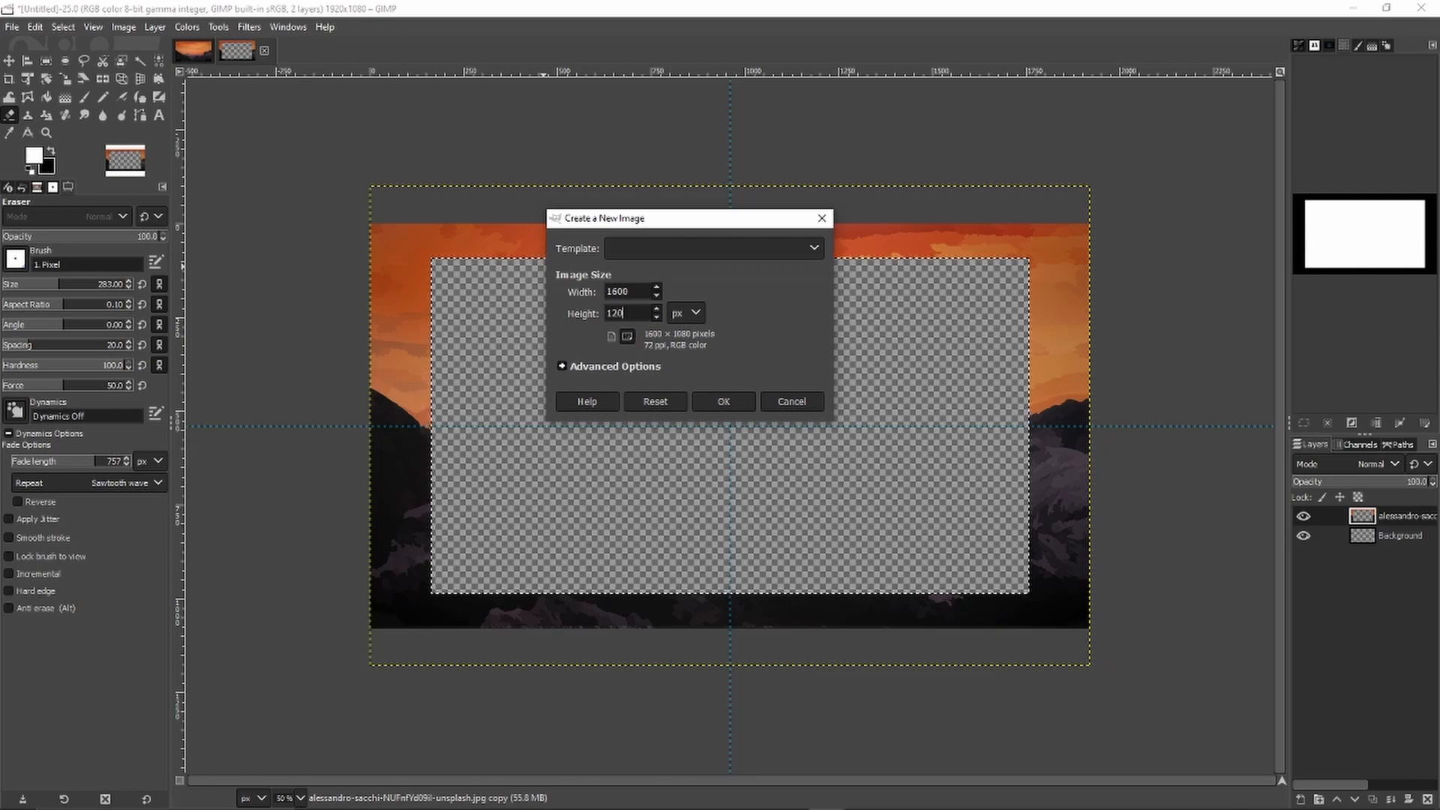
left_click(652, 367)
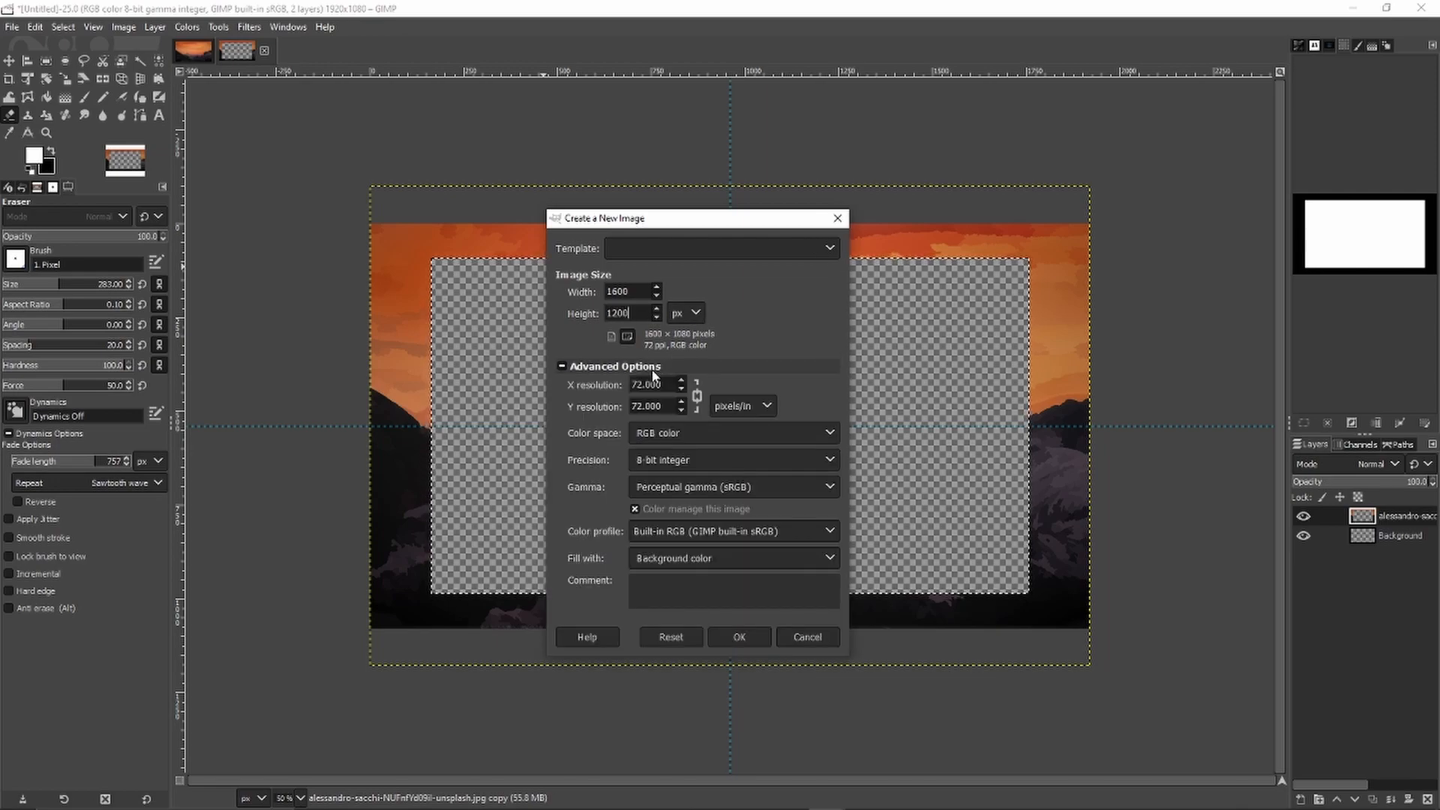
left_click(703, 556)
left_click(691, 626)
left_click(739, 637)
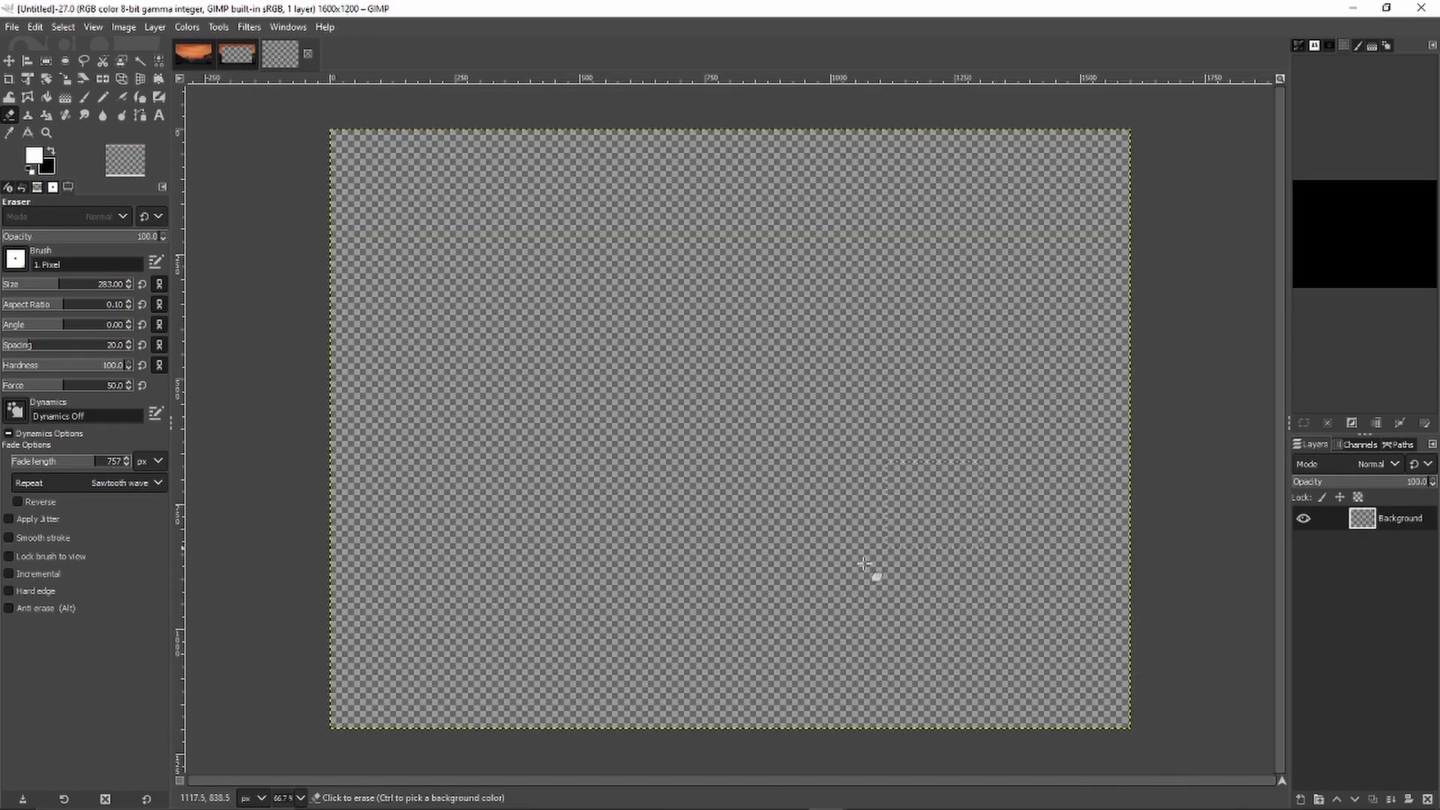
Step: Paste the sunset picture as a new layer, scaled to about 2166 × 1218 px to cover the canvas
key("ctrl+v")
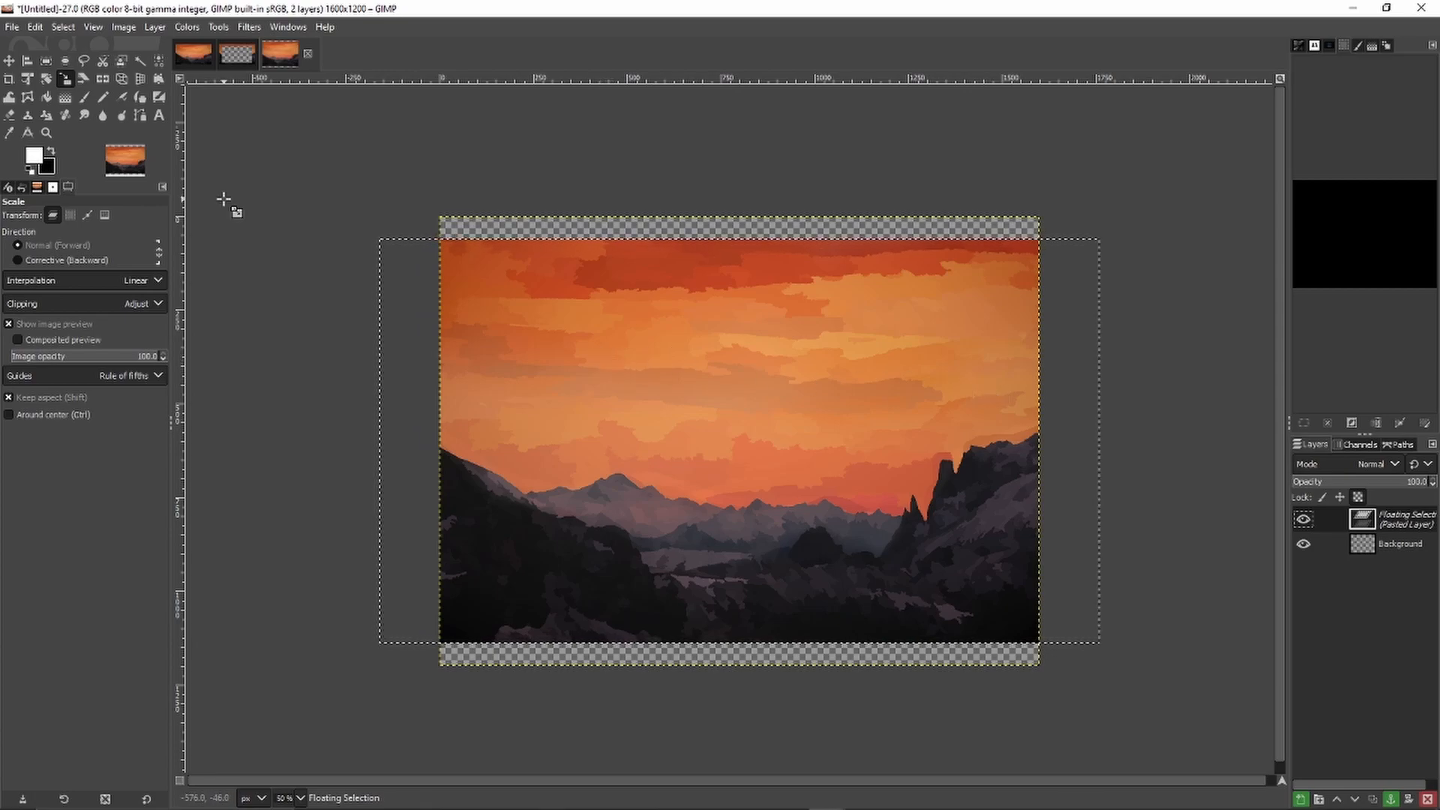
left_click(555, 347)
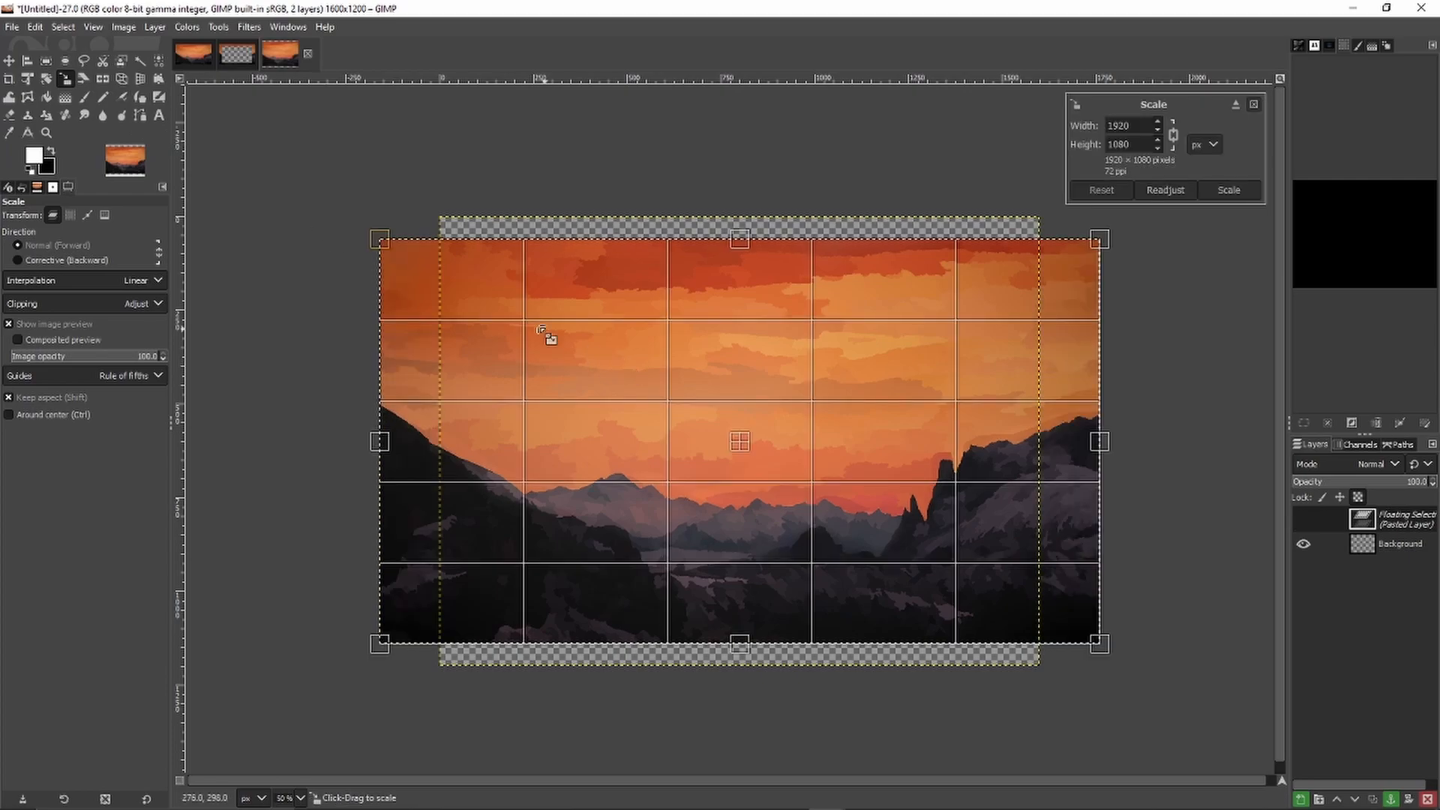
left_click_drag(379, 237, 340, 209)
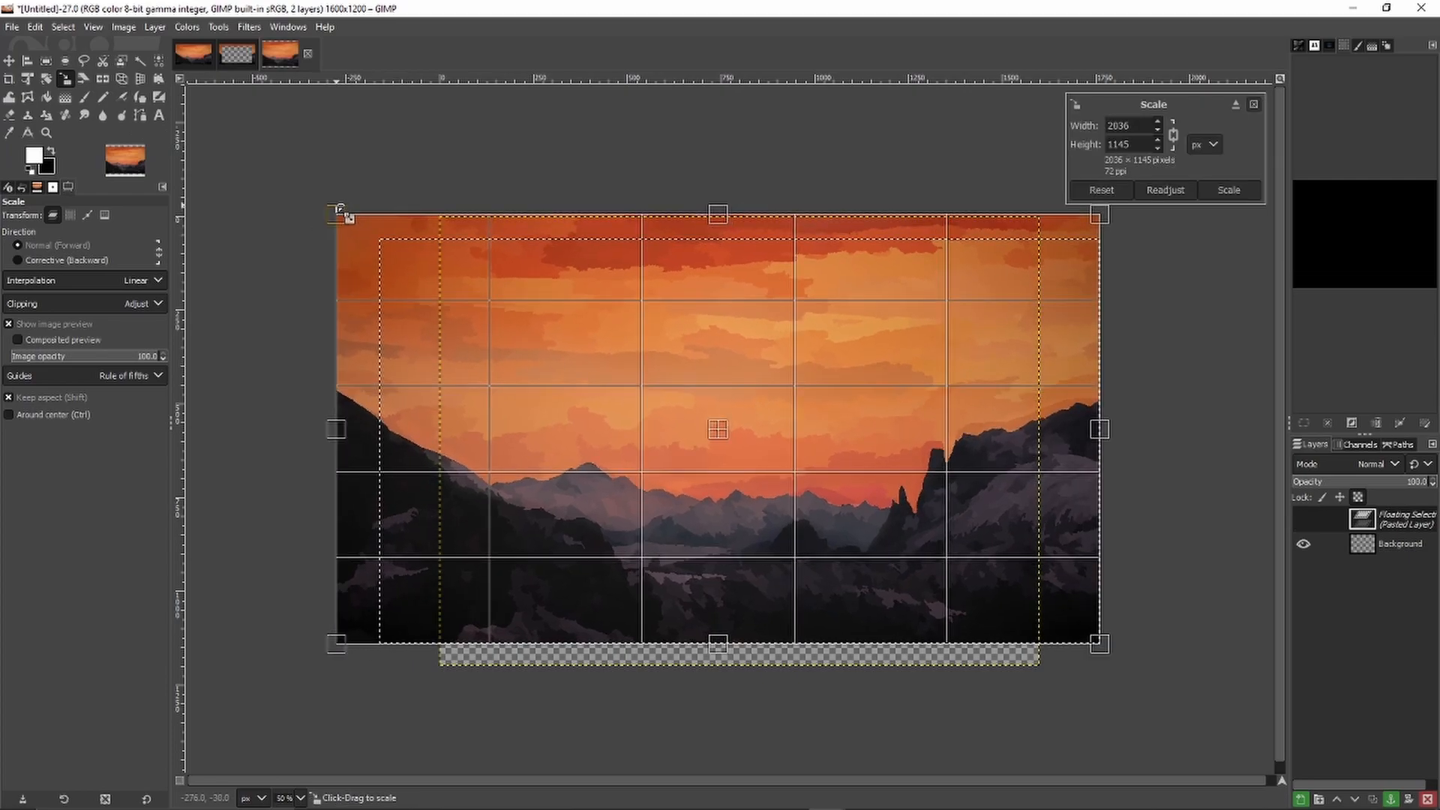
left_click_drag(1099, 643, 1141, 677)
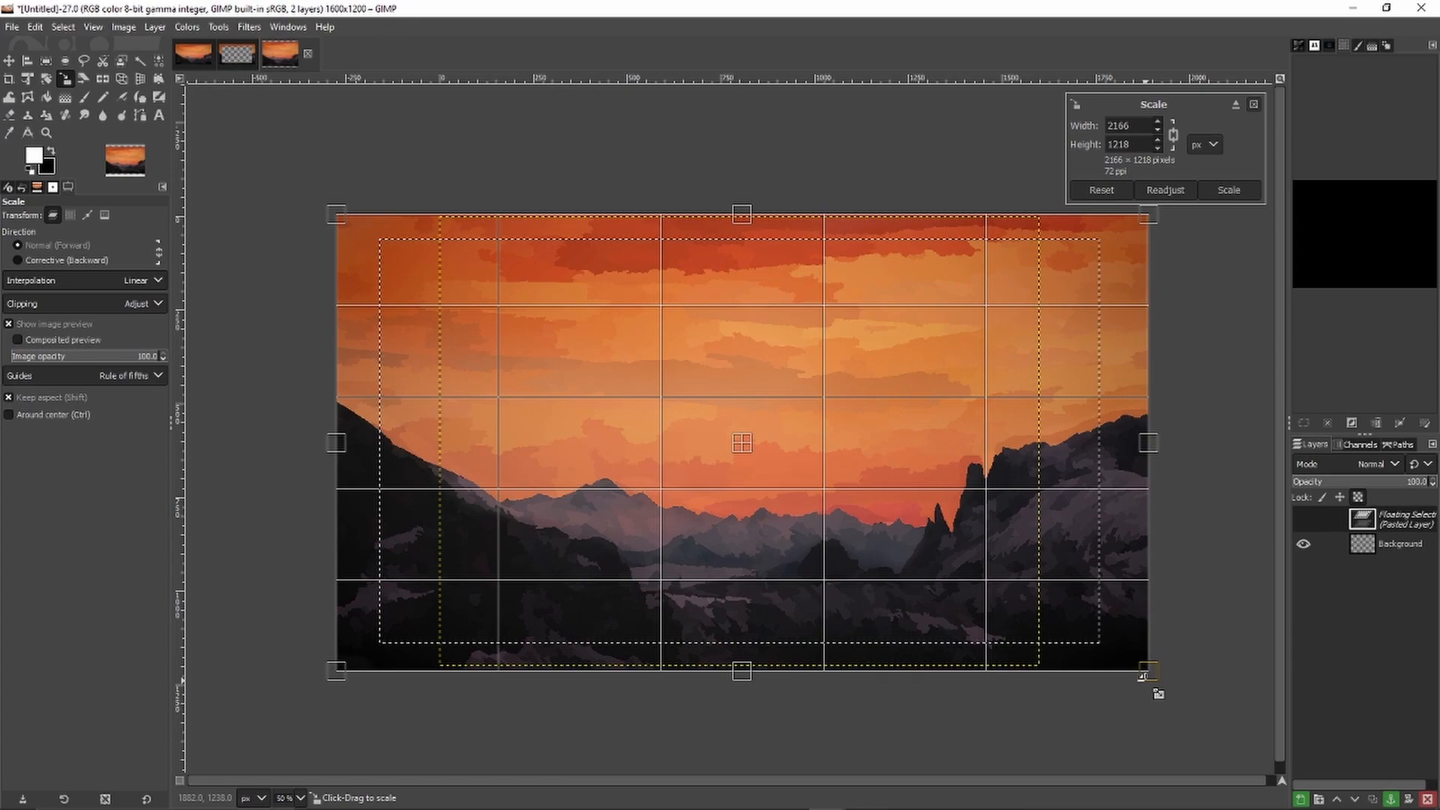
left_click(1229, 190)
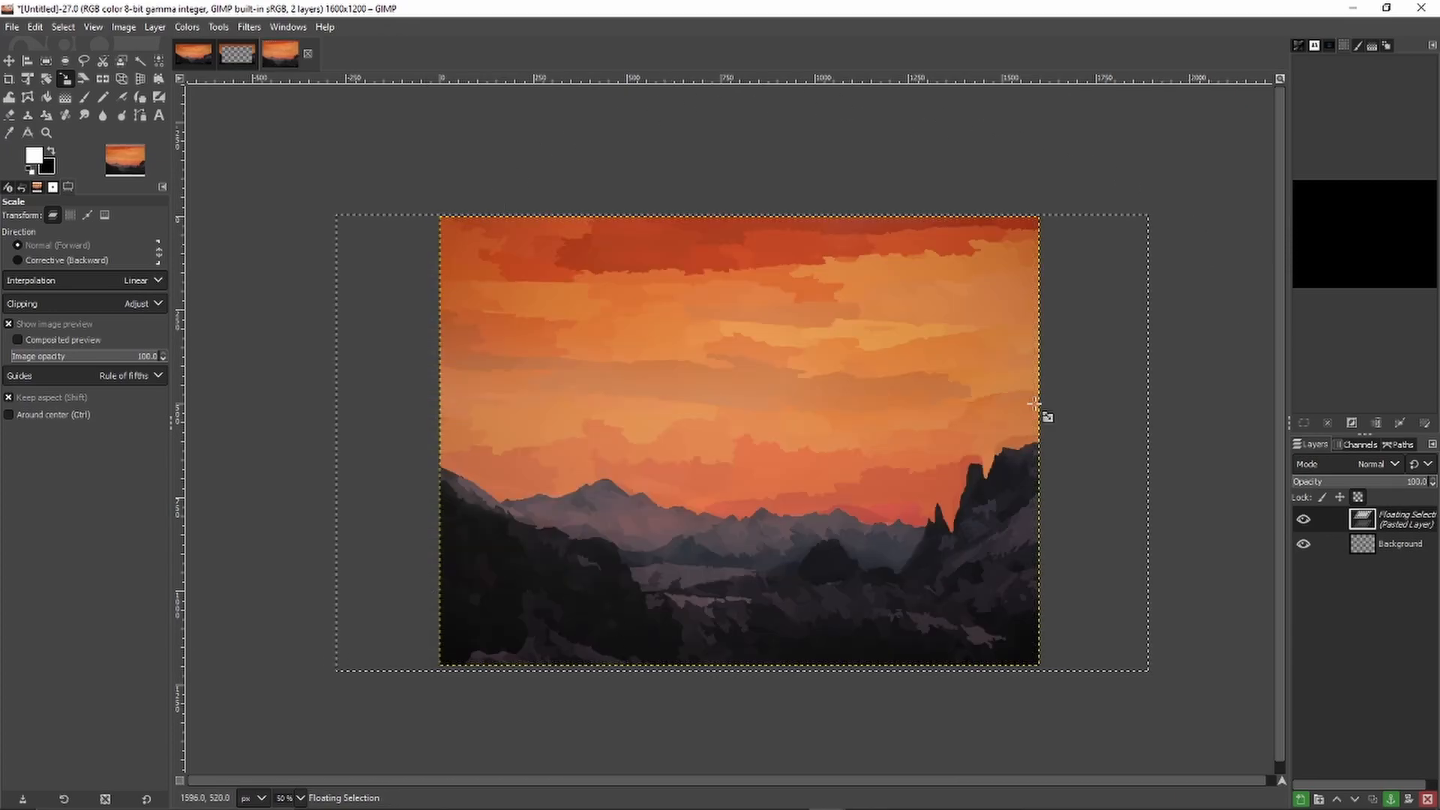
right_click(1414, 527)
left_click(1342, 189)
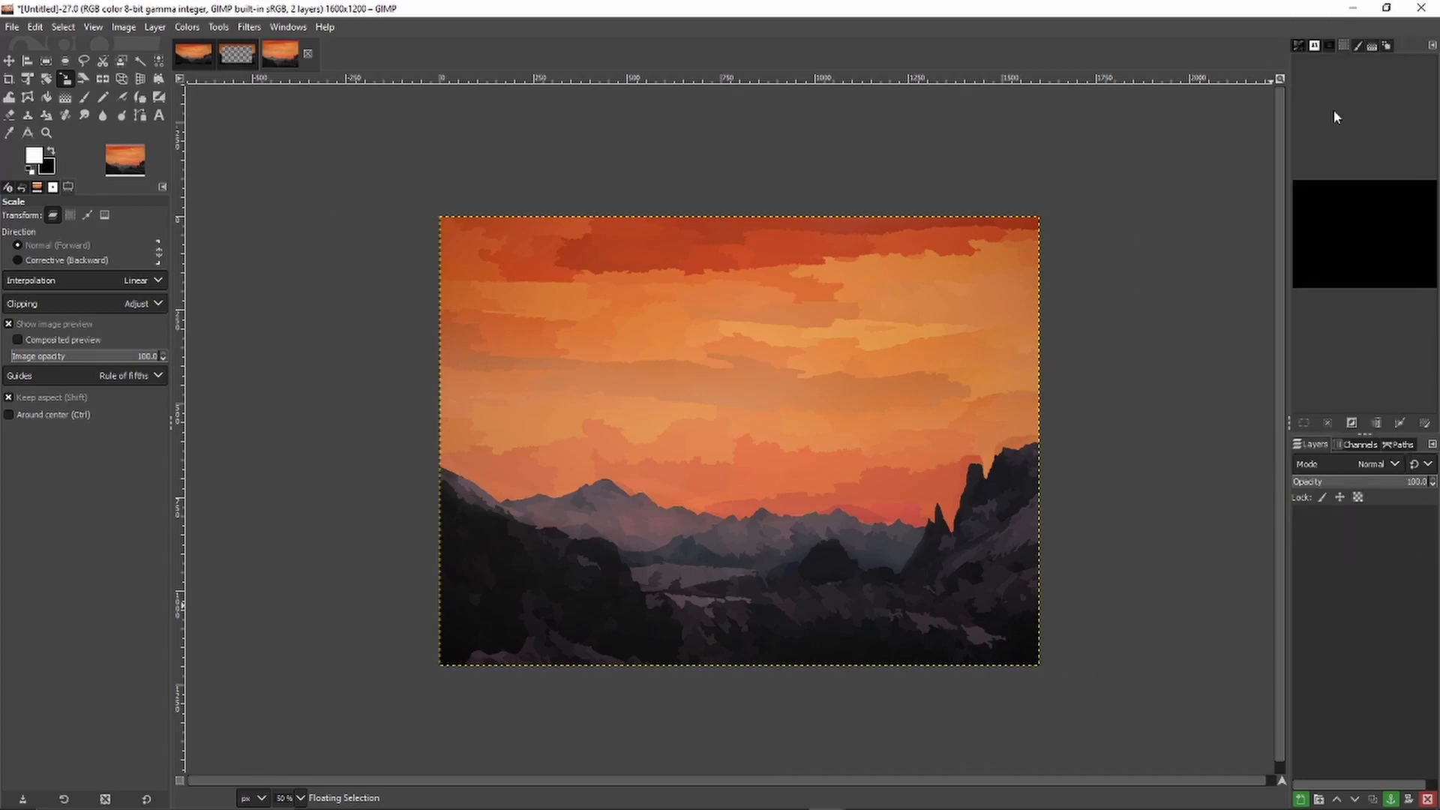
Step: Draw a rectangular selection of about 1340 × 1005 px and add a horizontal guide at 50%
key("r")
left_click(123, 28)
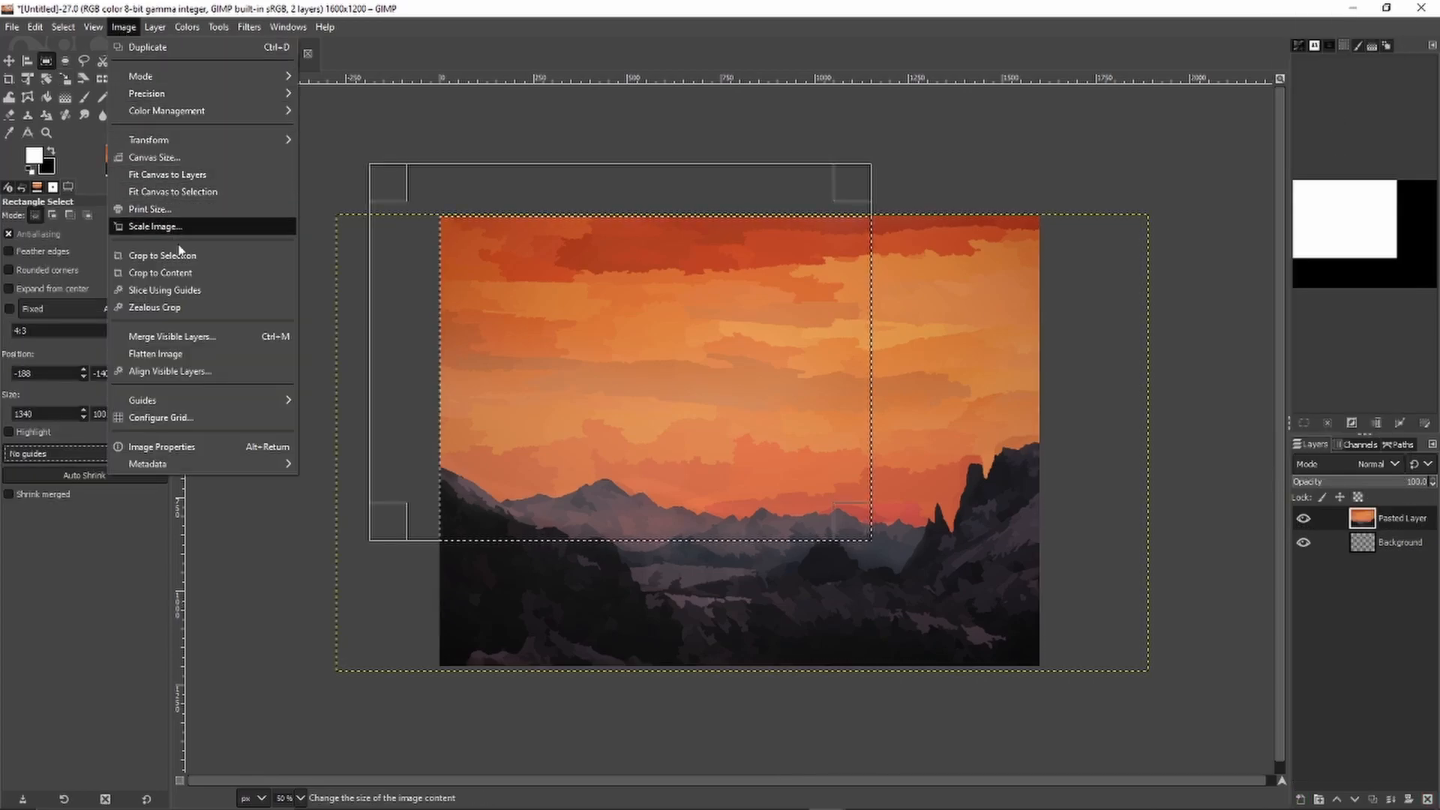
mouse_move(228, 403)
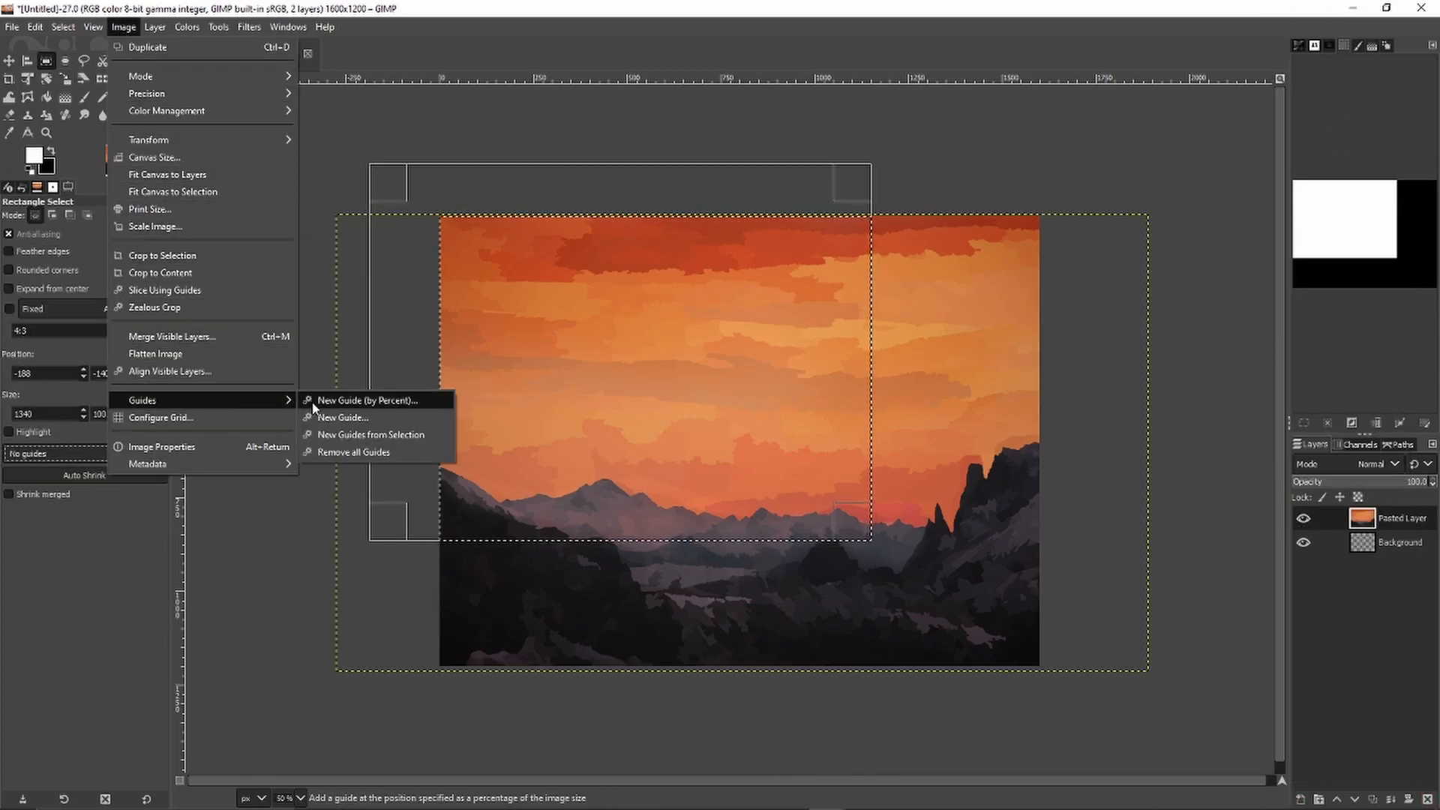
left_click(338, 400)
left_click(732, 484)
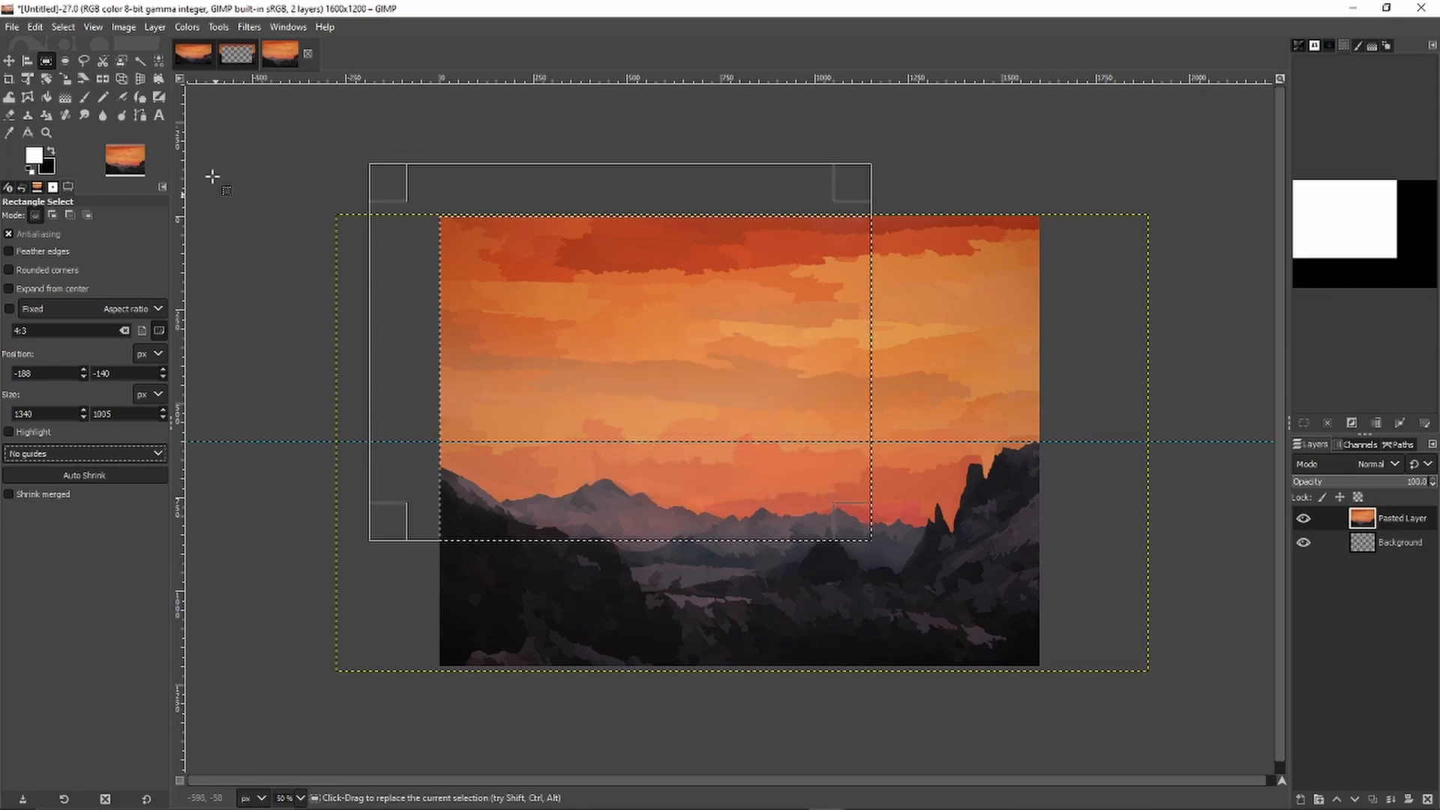
Step: Add a vertical guide at 50% of the image
left_click(124, 29)
mouse_move(234, 402)
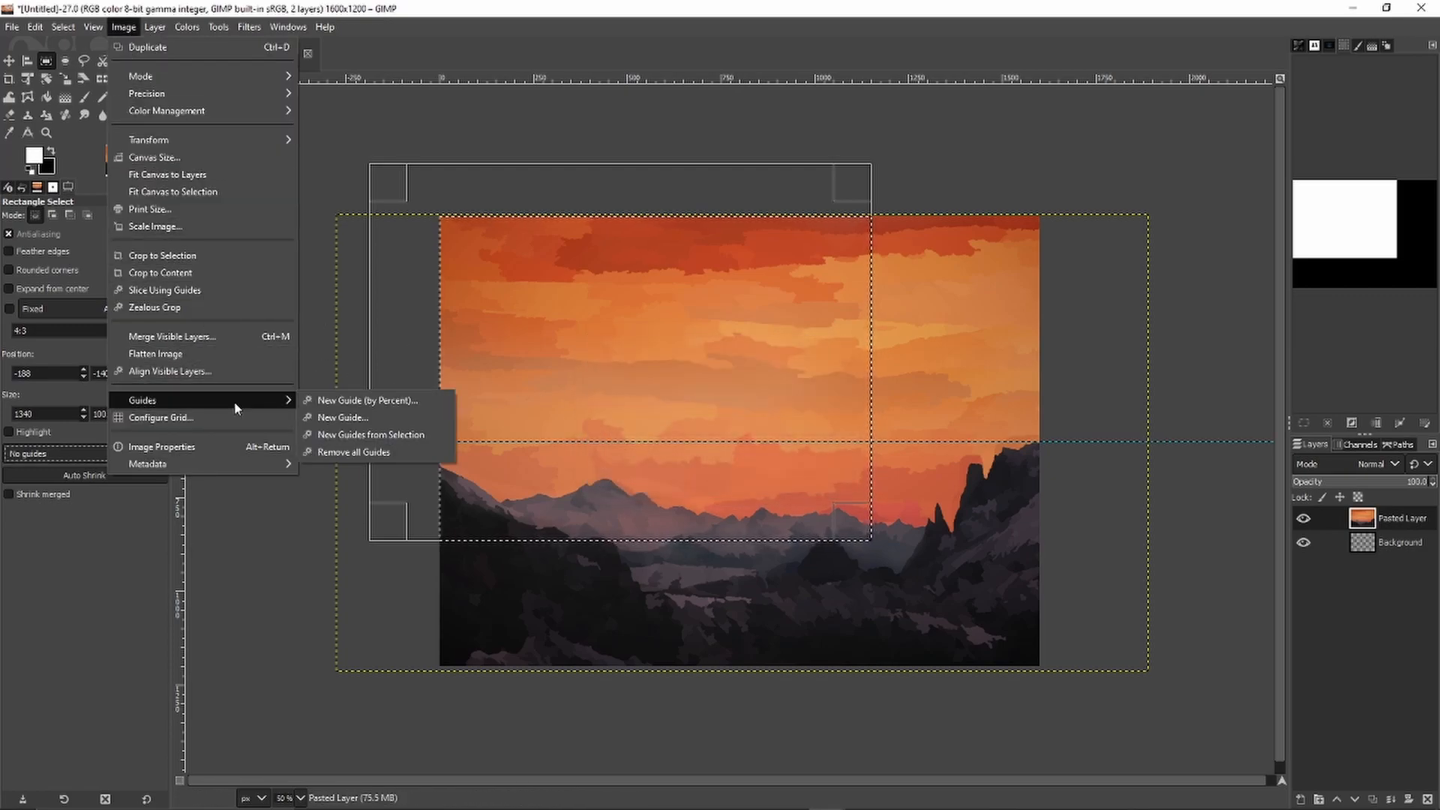
left_click(329, 403)
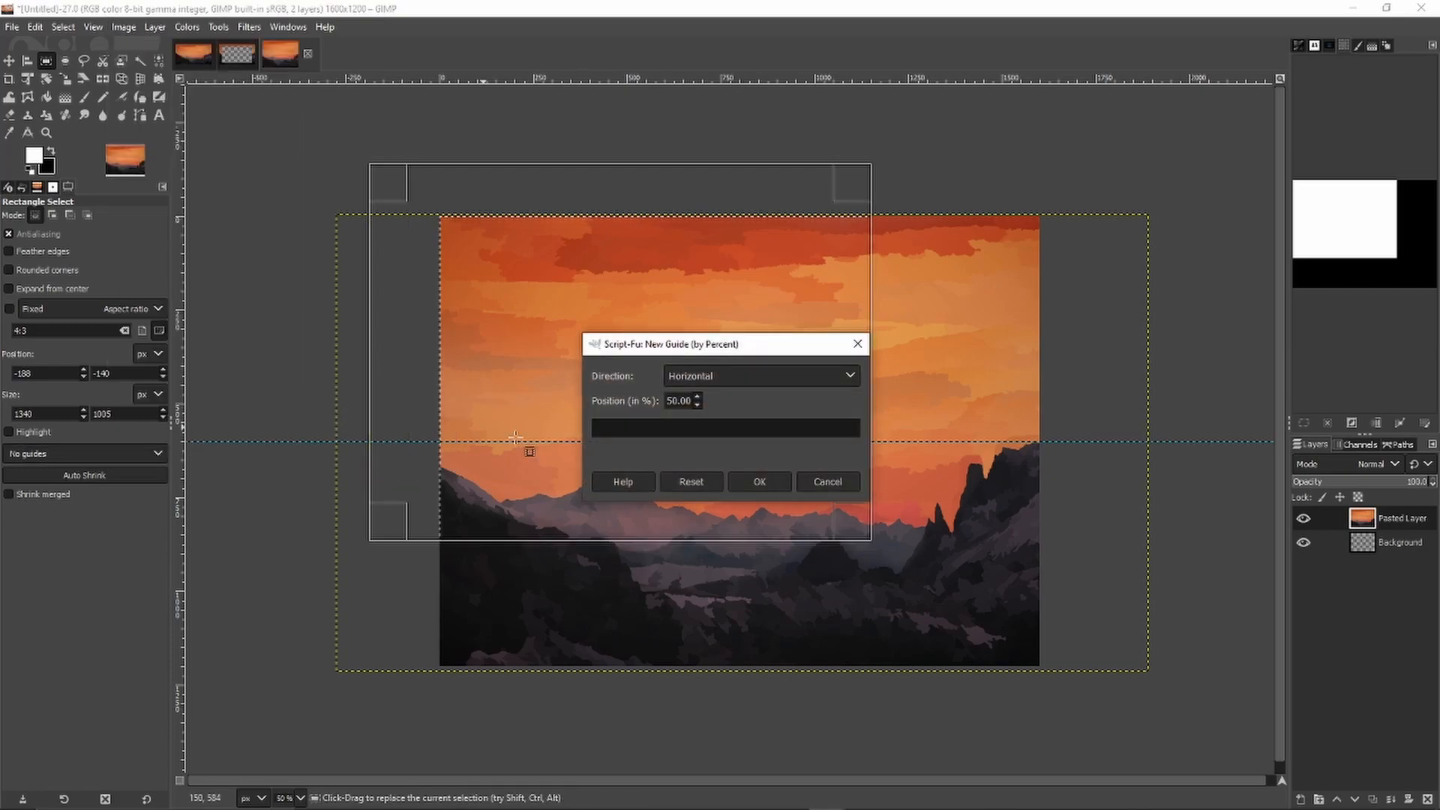
left_click(731, 382)
left_click(732, 416)
left_click(758, 482)
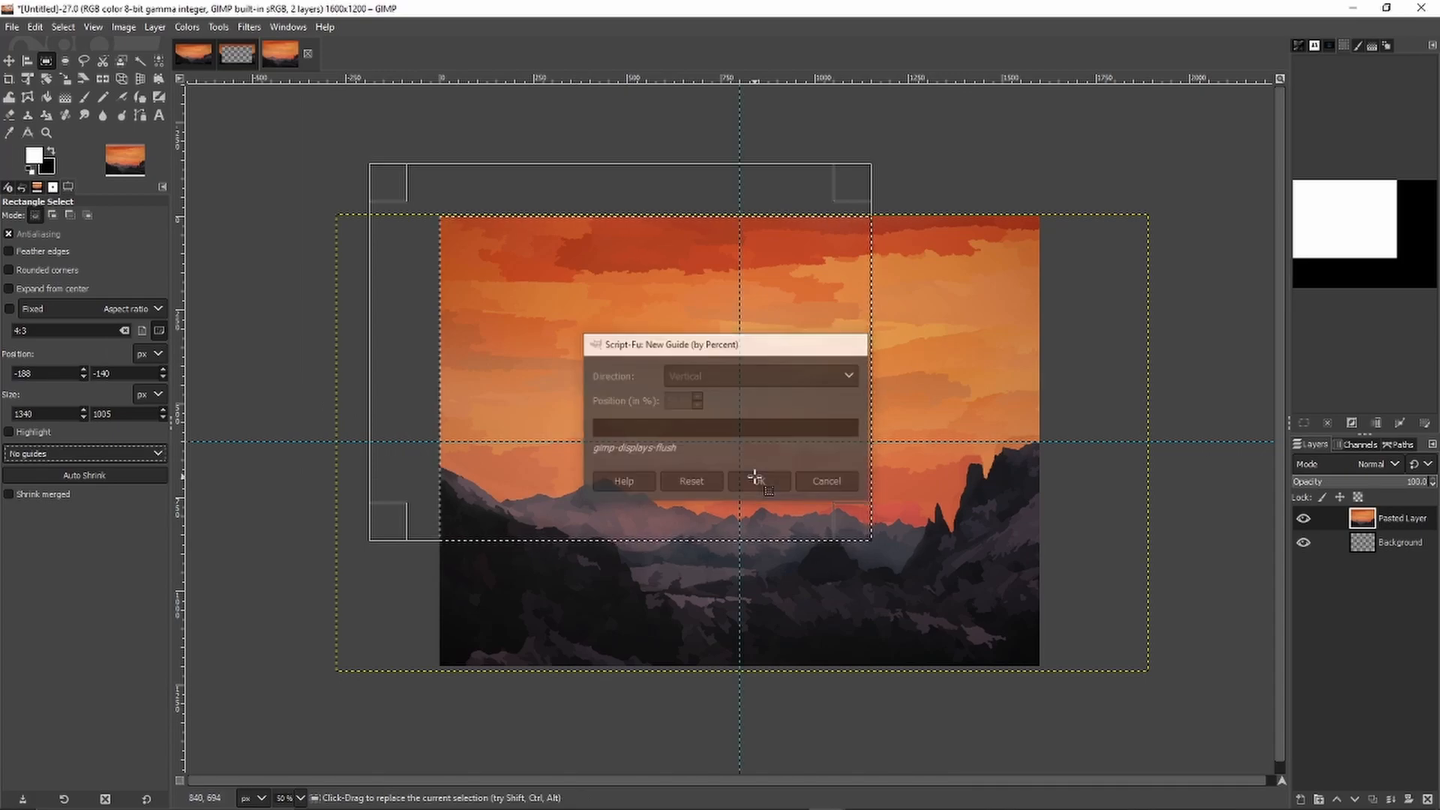
left_click(9, 61)
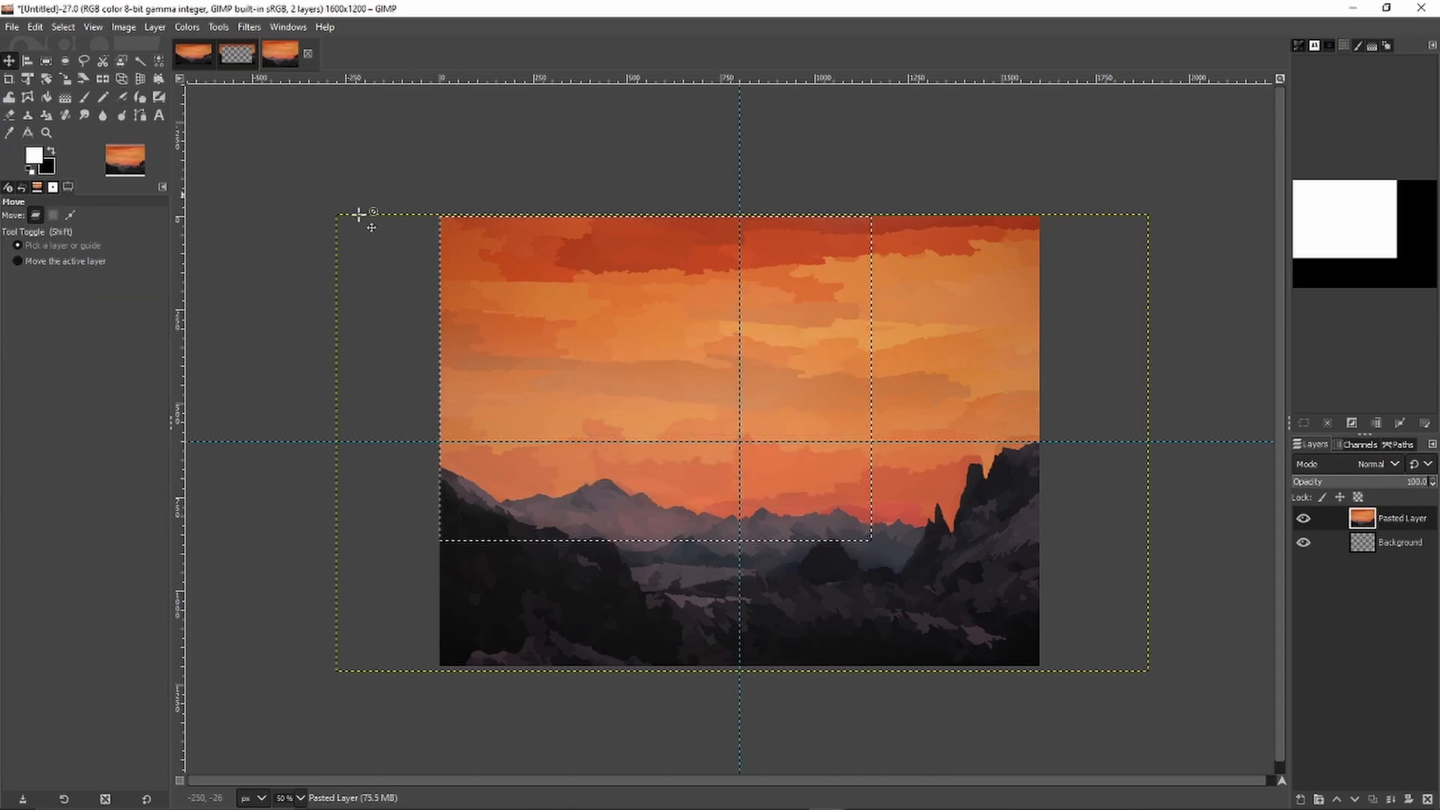
left_click_drag(543, 311, 559, 309)
key("ctrl+z")
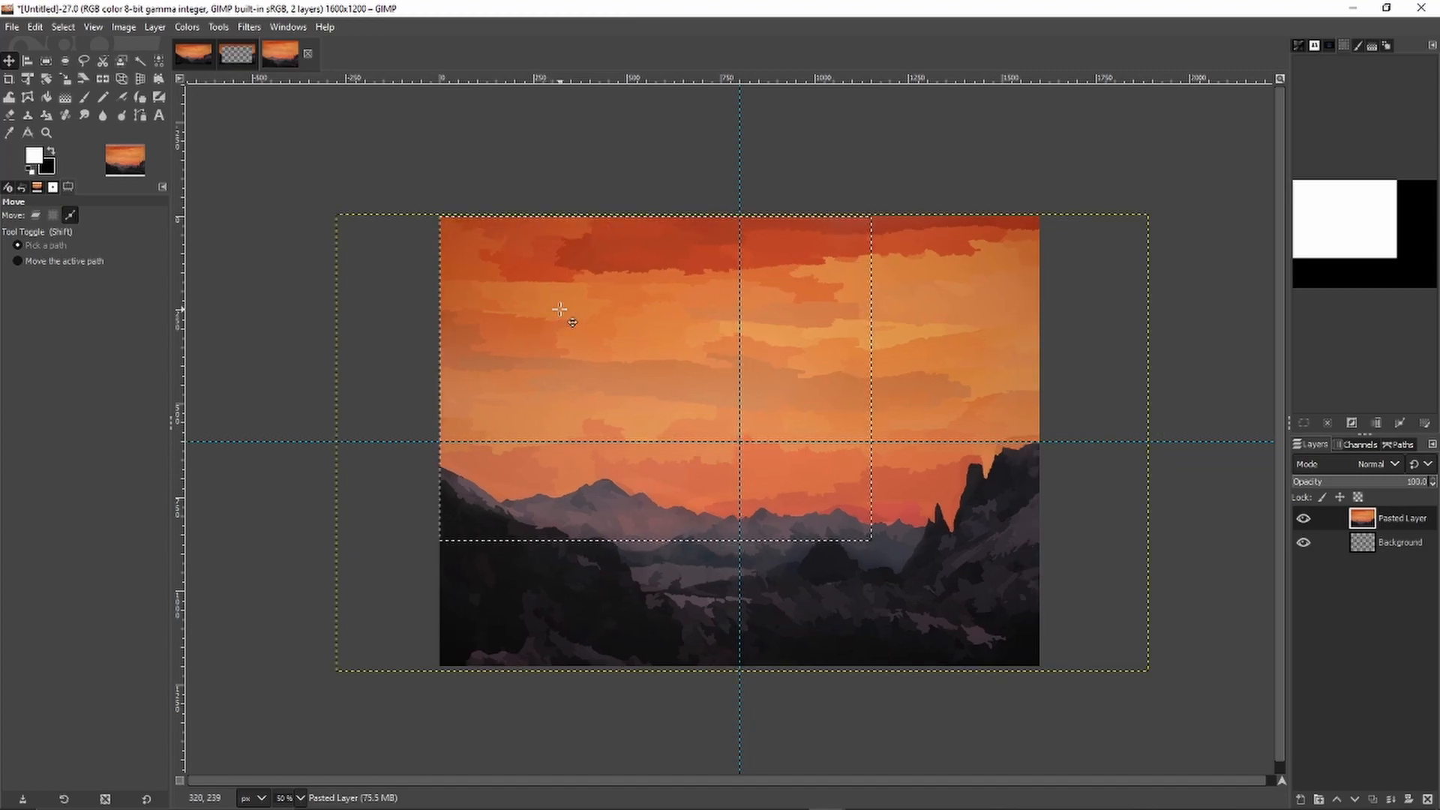
Step: Replace the selection with a 4:3 rectangle of about 1300 × 975 px centred on the crossing of the guides
left_click(46, 61)
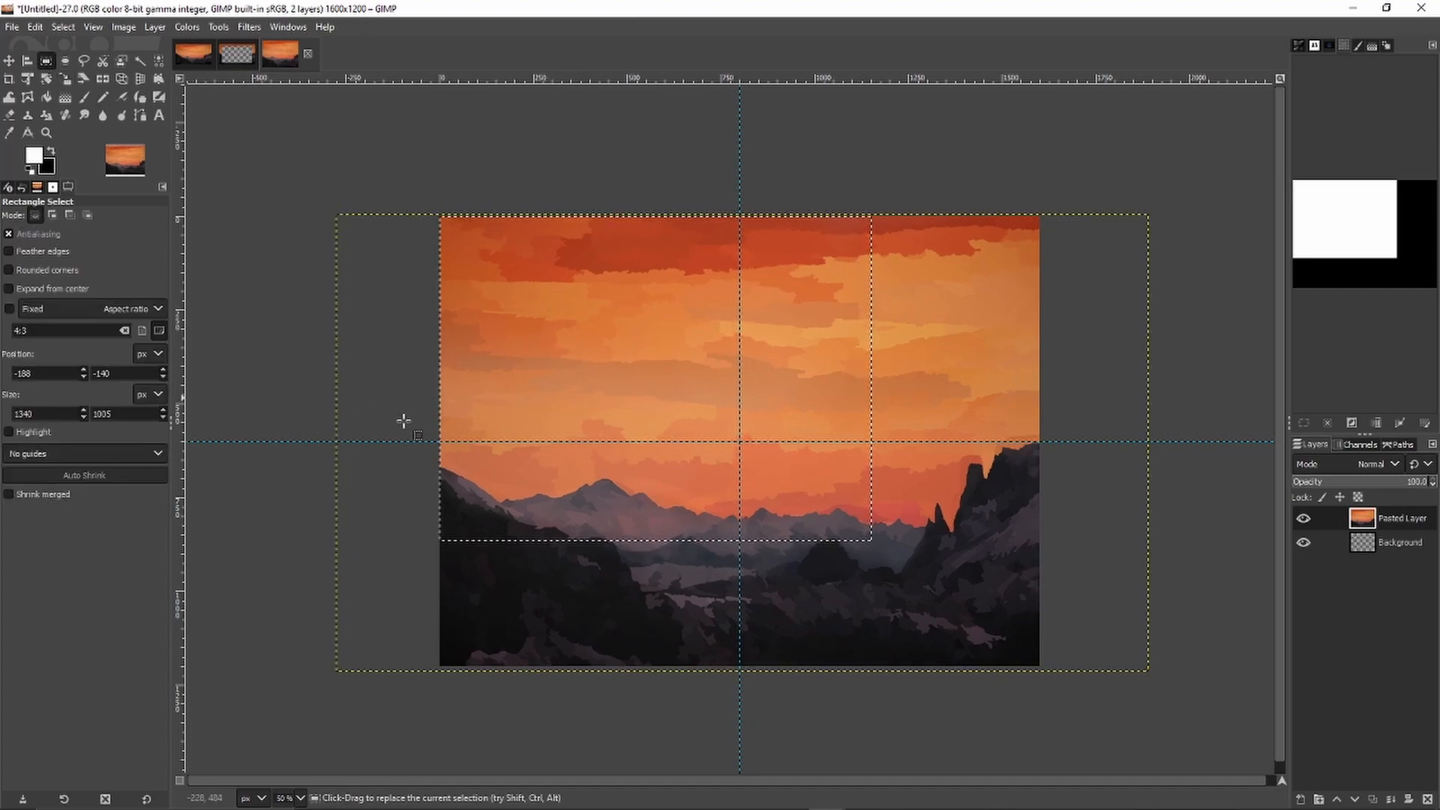
left_click_drag(880, 547, 880, 547)
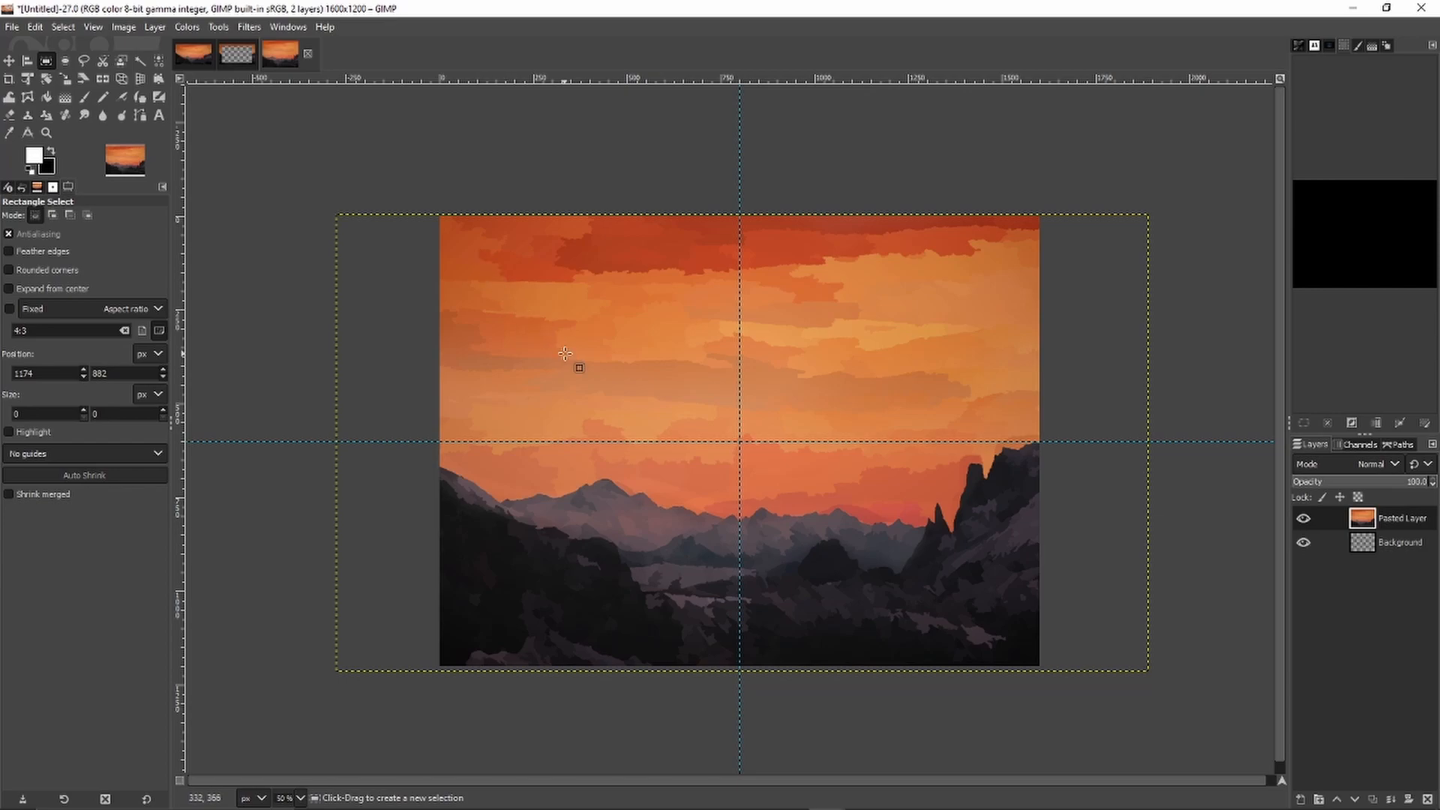
left_click_drag(276, 138, 829, 551)
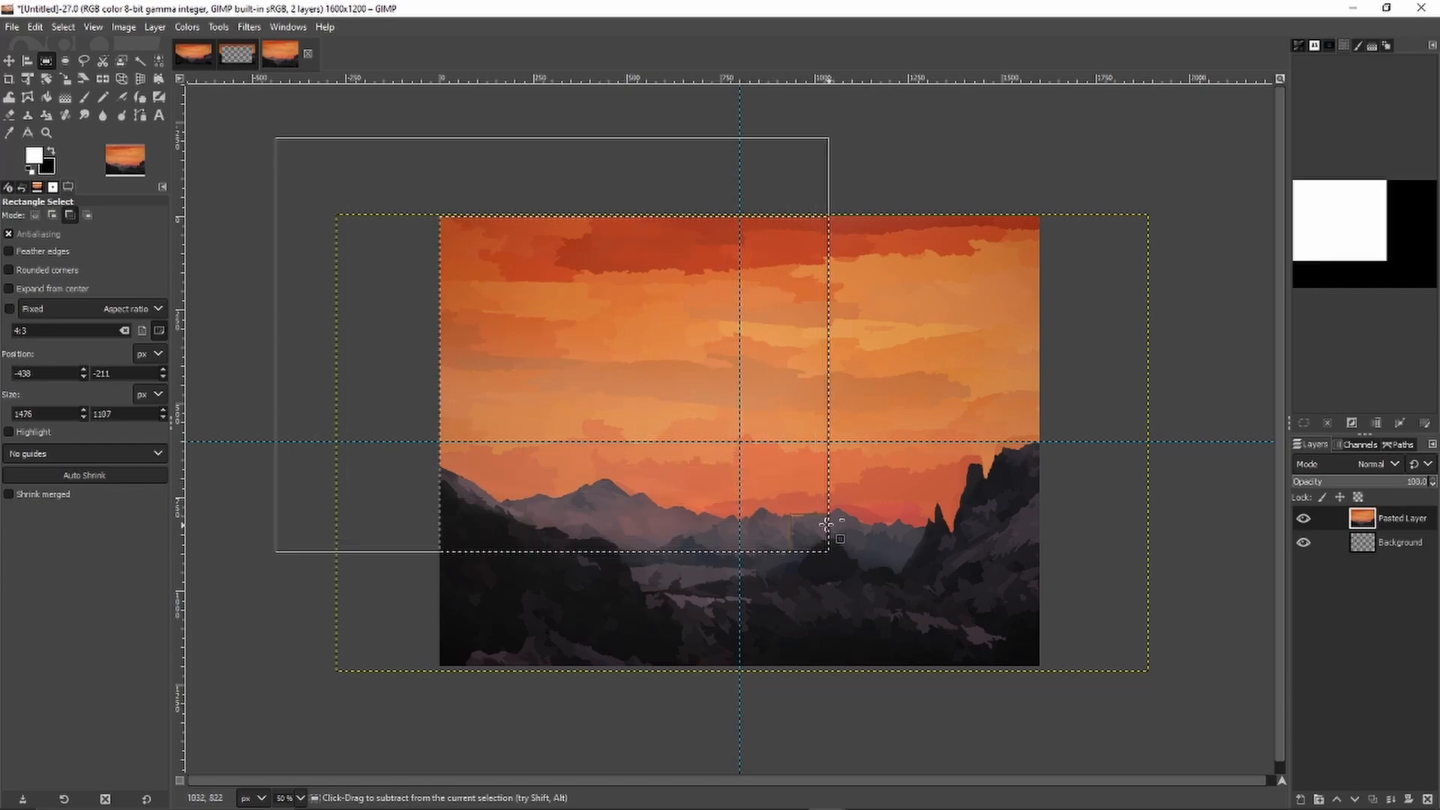
left_click_drag(552, 354, 740, 447)
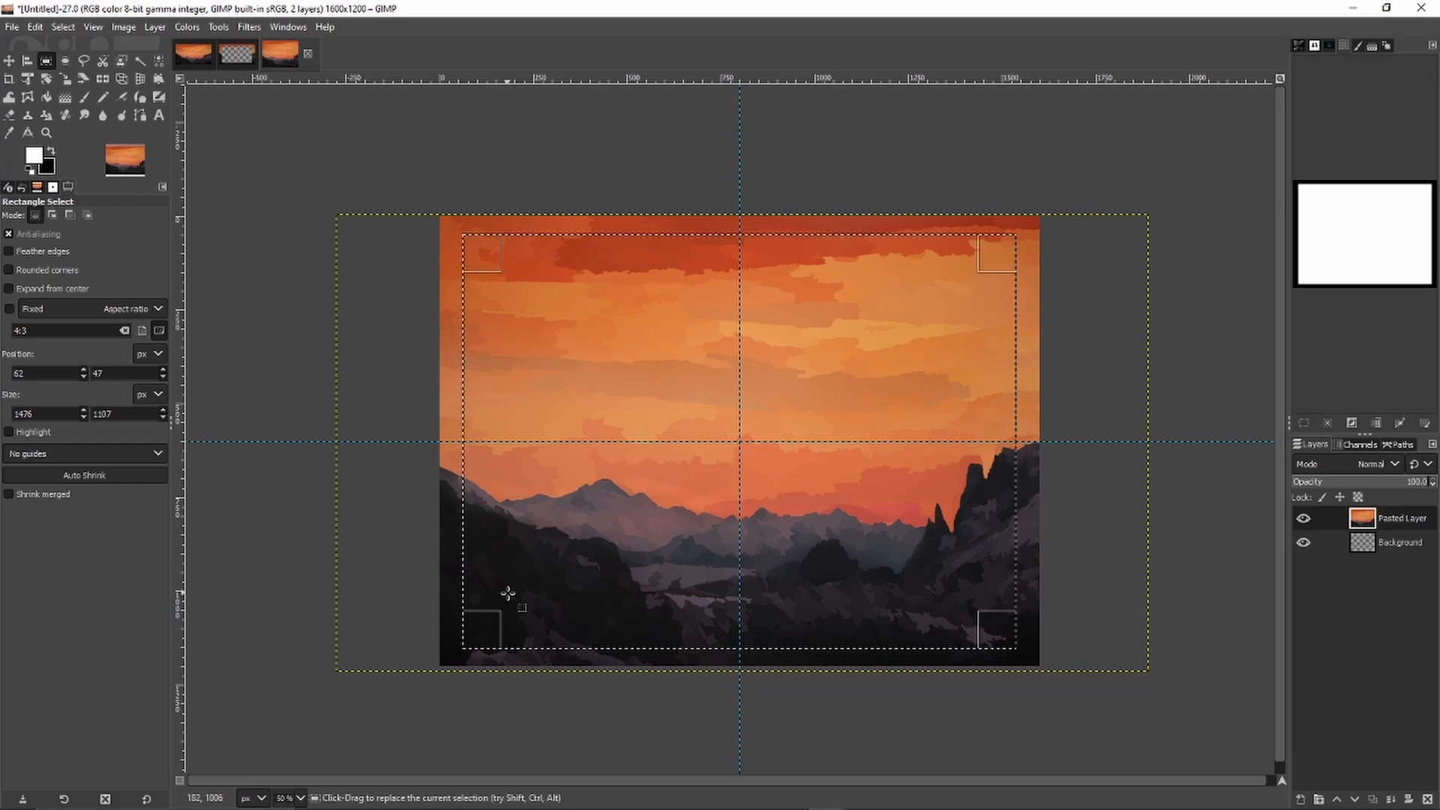
left_click_drag(491, 623, 525, 598)
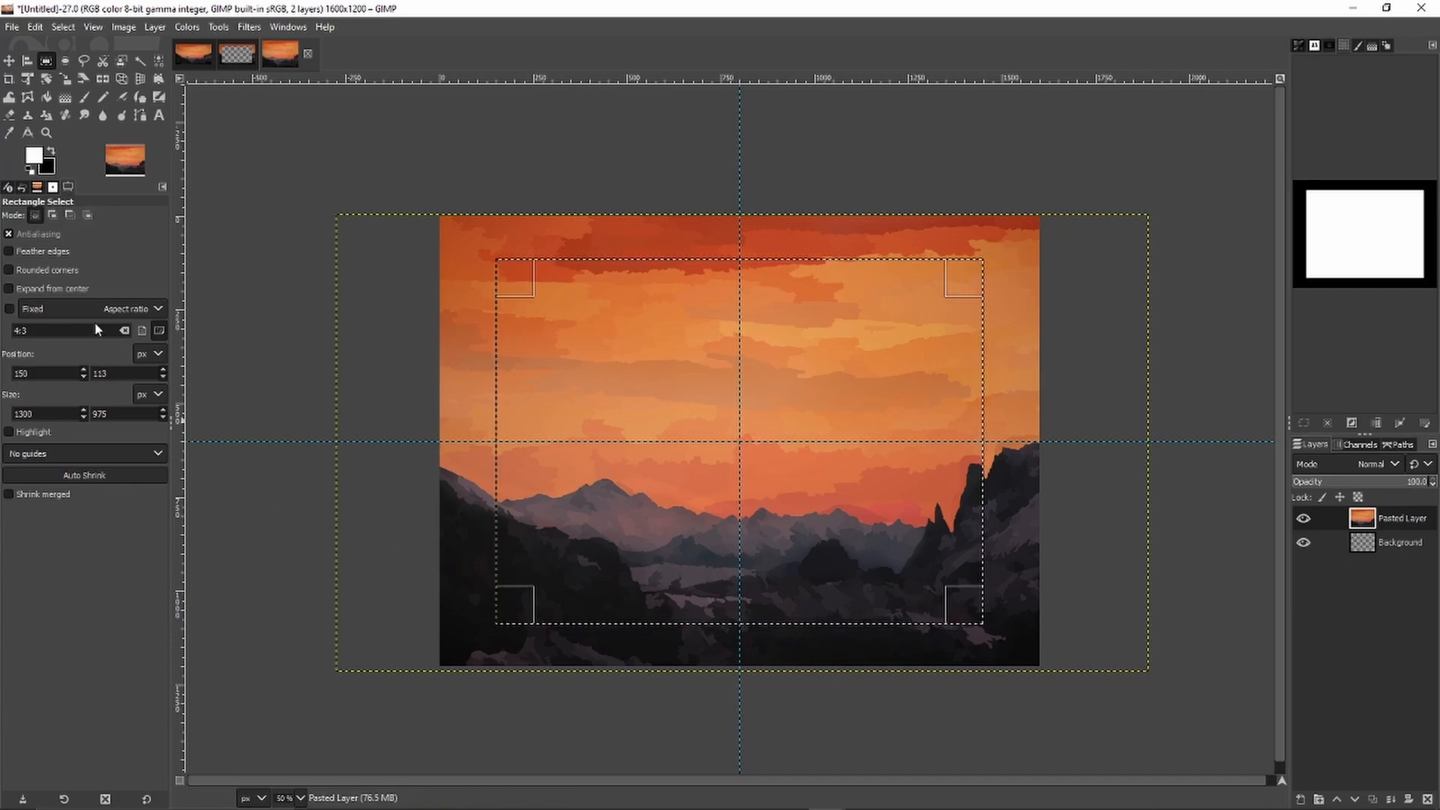
Step: Try erasing the picture inside the centred 4:3 selection and undo the erasing
left_click(10, 115)
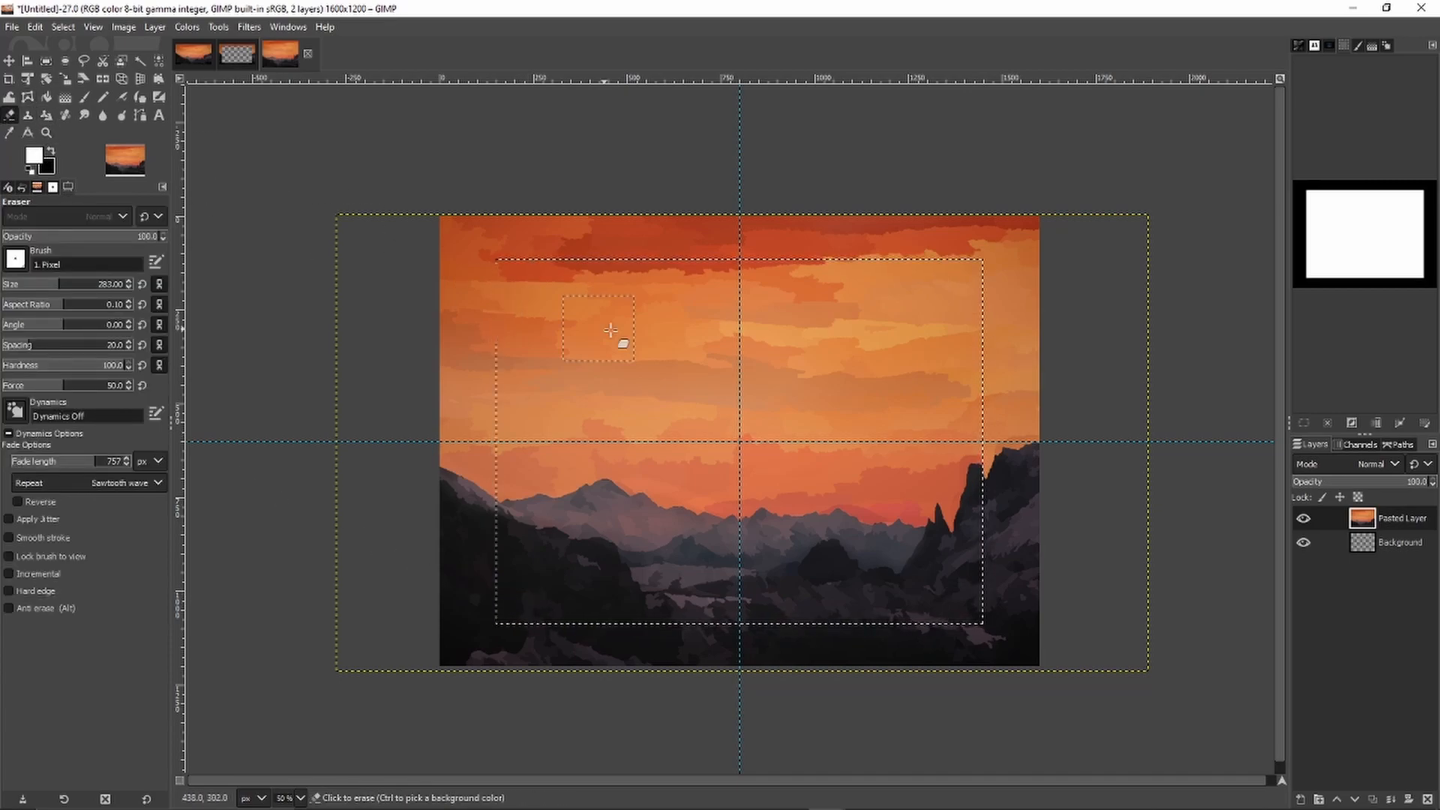
mouse_move(627, 328)
left_mouse_down()
mouse_move(488, 279)
mouse_move(870, 306)
mouse_move(954, 290)
mouse_move(618, 271)
mouse_move(521, 291)
mouse_move(496, 438)
mouse_move(497, 597)
mouse_move(909, 609)
mouse_move(958, 571)
mouse_move(962, 324)
mouse_move(574, 355)
mouse_move(561, 363)
mouse_move(765, 395)
mouse_move(620, 506)
mouse_move(688, 556)
mouse_move(973, 546)
mouse_move(1012, 500)
mouse_move(984, 430)
mouse_move(667, 490)
mouse_move(778, 399)
left_mouse_up()
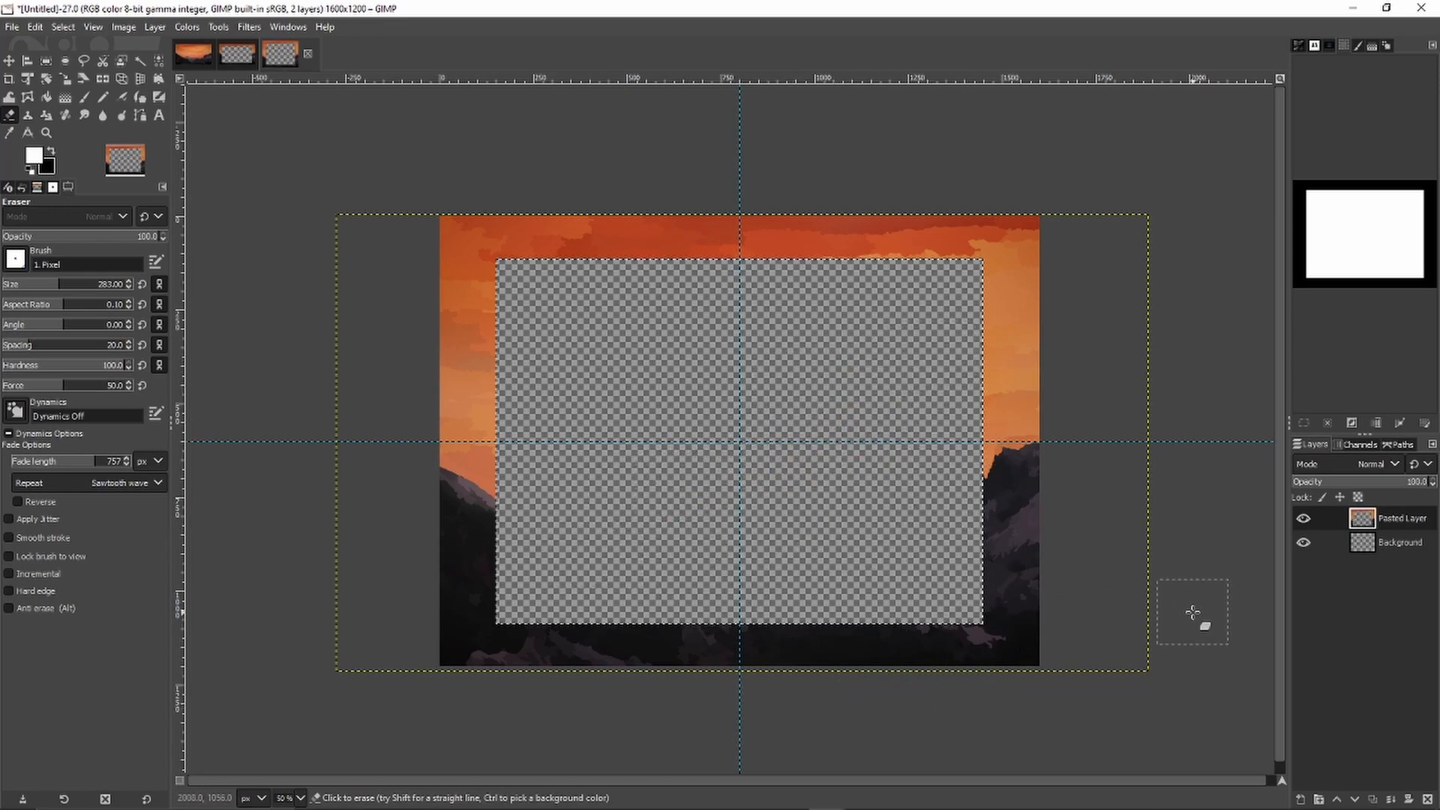
key("ctrl+z")
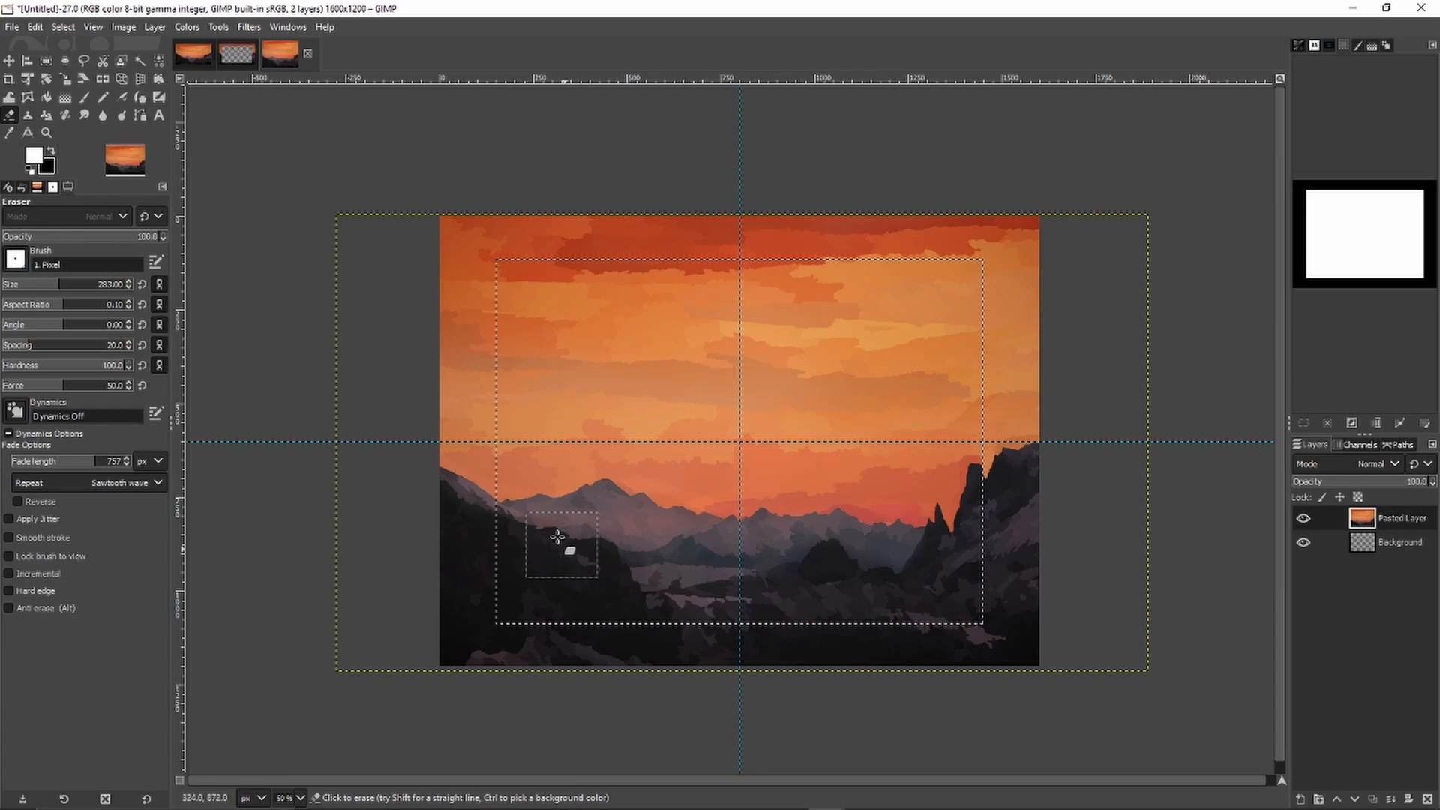
Step: Replace the selection with a 4:3 rectangle of about 1434 × 1075 px centred on the crossing of the guides
left_click(46, 60)
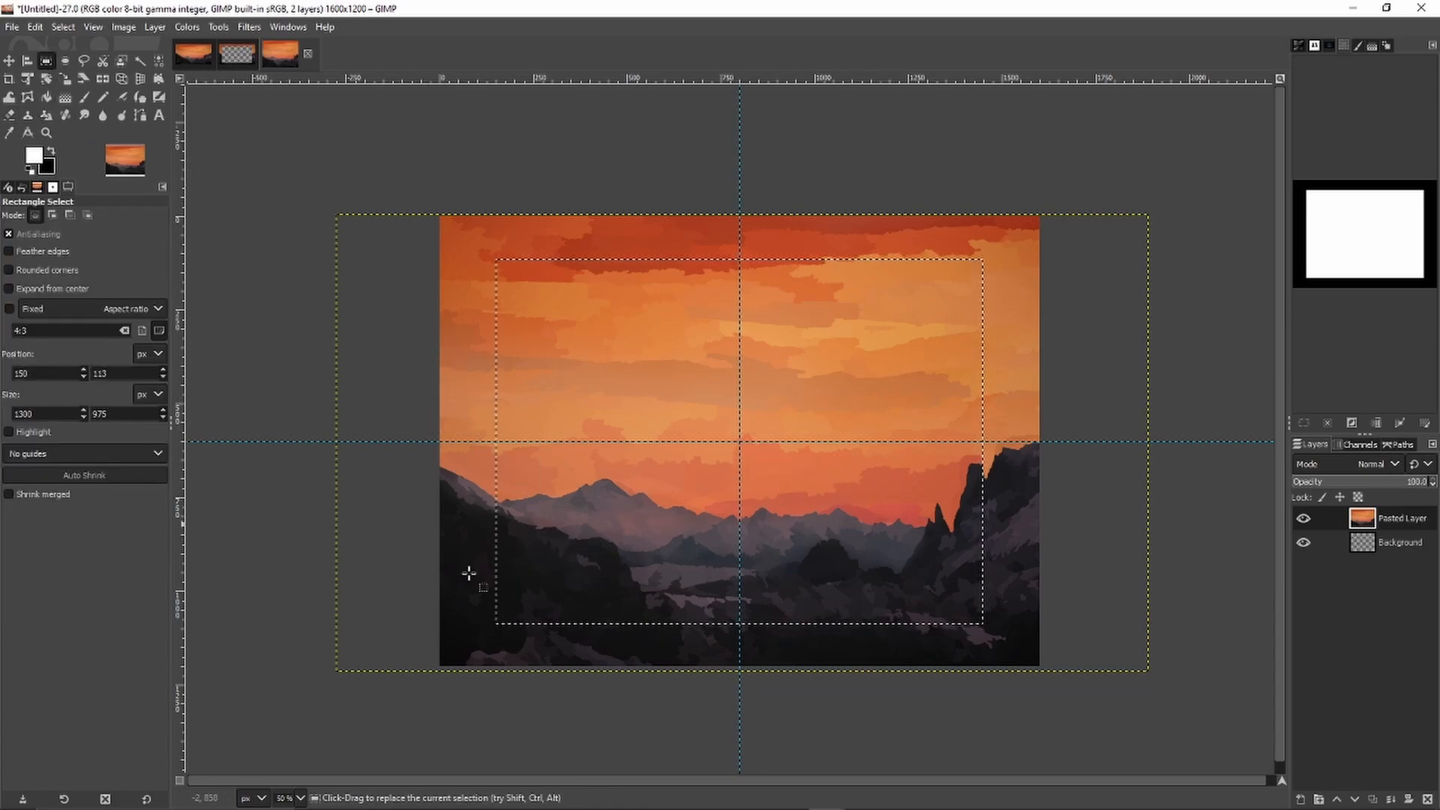
left_click_drag(510, 614, 494, 626)
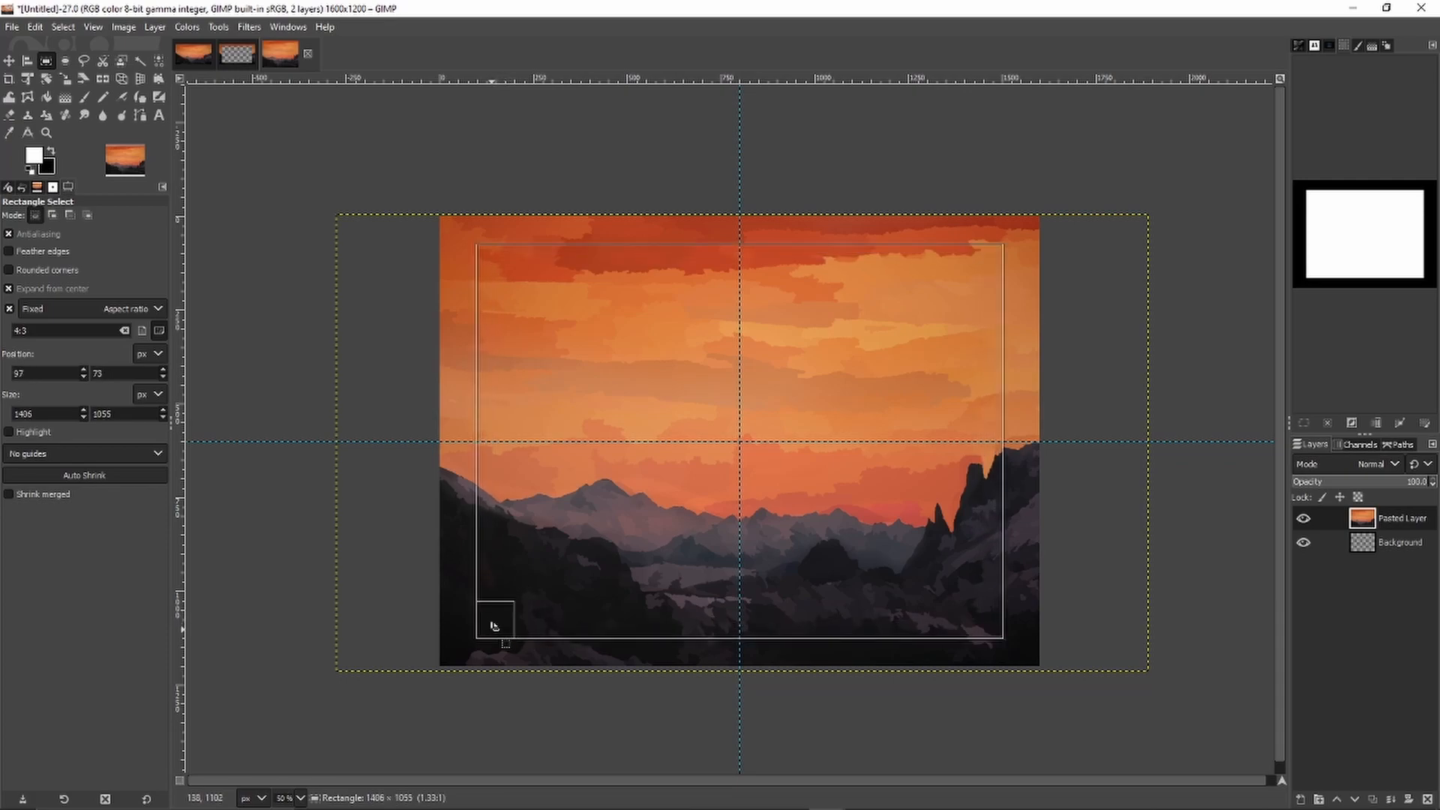
left_click_drag(494, 626, 490, 629)
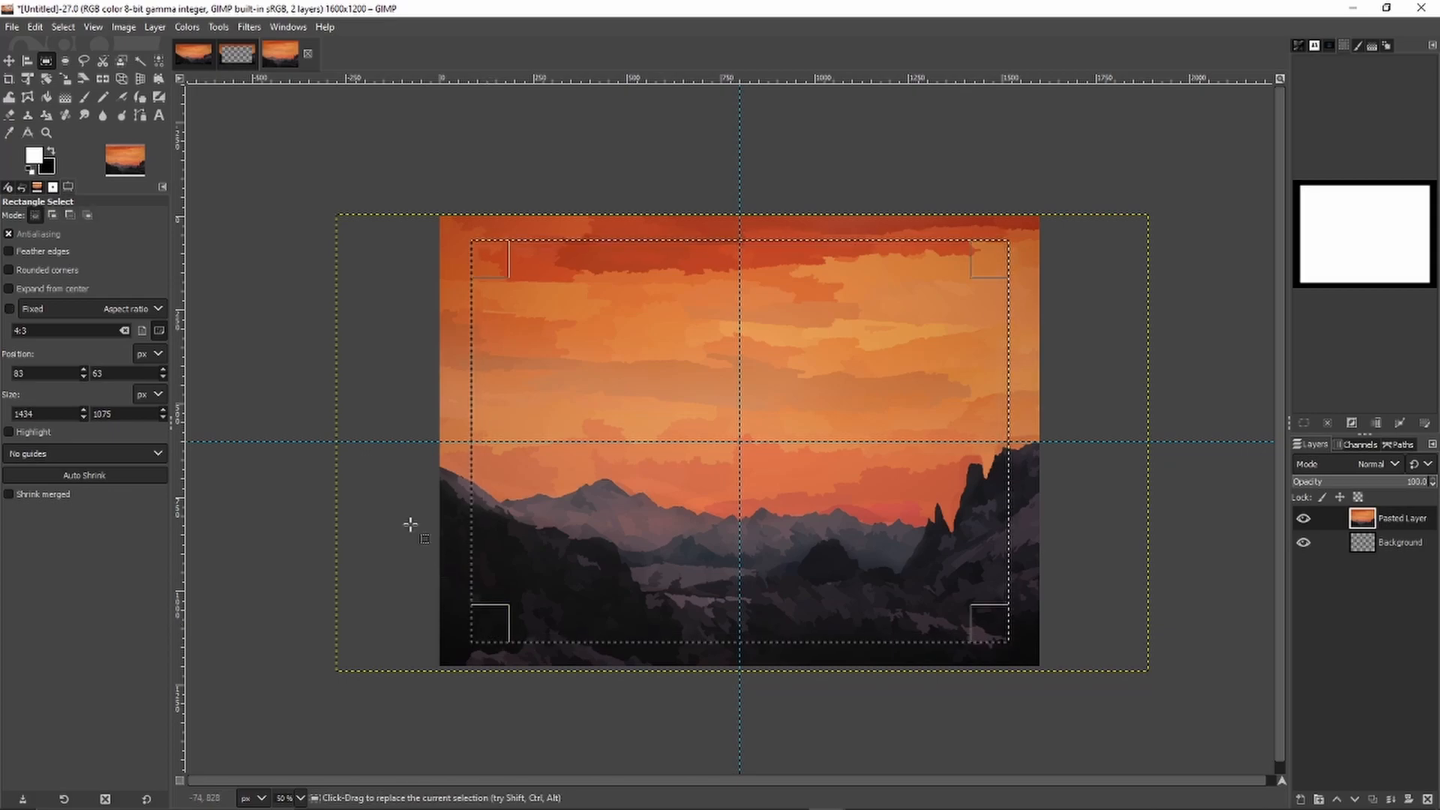
left_click(27, 134)
key("r")
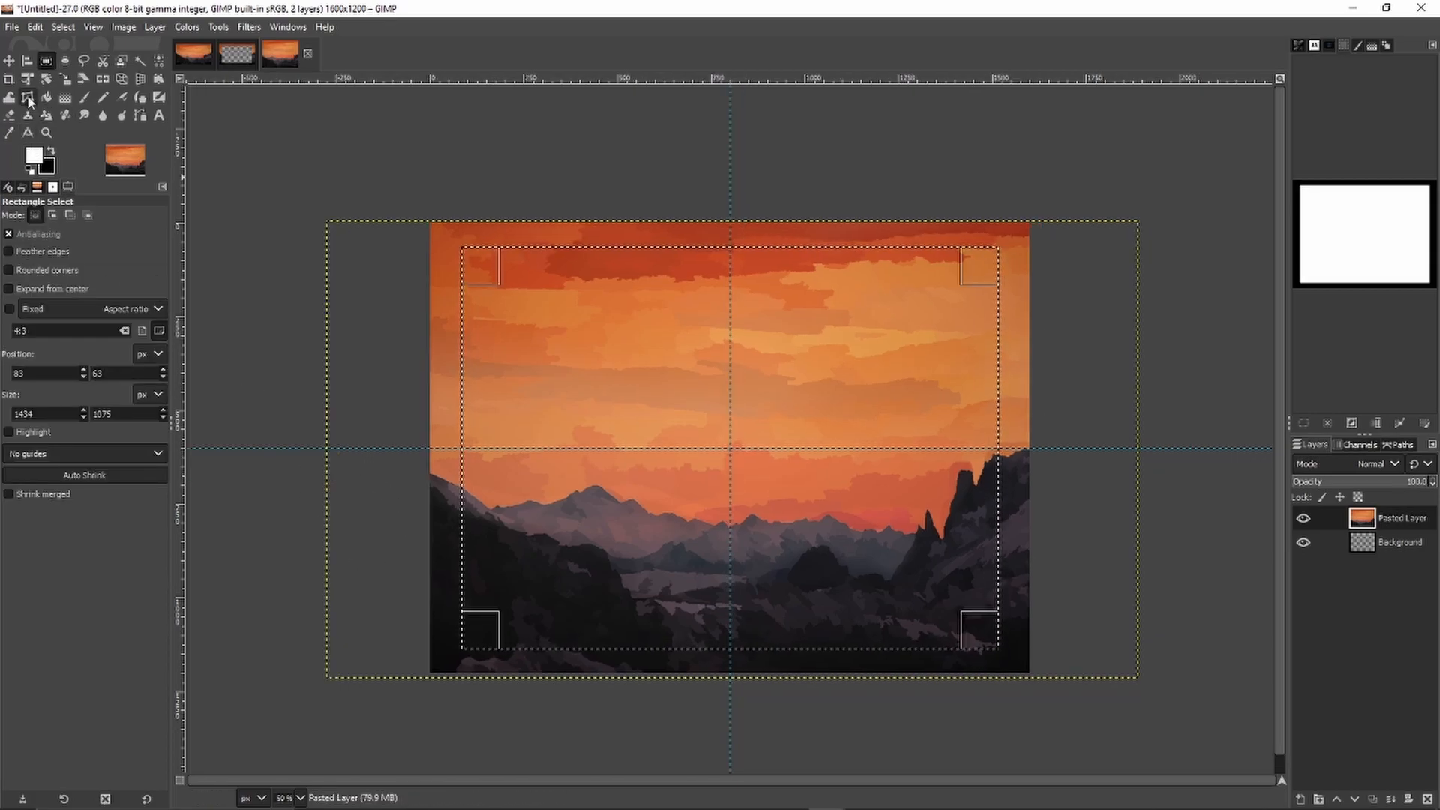
Step: Erase the picture inside the centred 4:3 selection and review the exported SquareWebcamBorder.png in Photos
left_click(9, 115)
mouse_move(802, 387)
left_mouse_down()
mouse_move(472, 342)
mouse_move(466, 273)
mouse_move(995, 285)
mouse_move(655, 295)
mouse_move(690, 322)
mouse_move(583, 331)
mouse_move(1069, 359)
mouse_move(1001, 294)
mouse_move(970, 534)
mouse_move(975, 666)
mouse_move(483, 626)
mouse_move(480, 486)
mouse_move(550, 368)
mouse_move(955, 365)
mouse_move(817, 396)
mouse_move(901, 415)
mouse_move(932, 482)
mouse_move(917, 541)
mouse_move(850, 572)
mouse_move(870, 605)
mouse_move(720, 580)
mouse_move(483, 571)
mouse_move(778, 575)
mouse_move(794, 516)
mouse_move(496, 471)
mouse_move(575, 434)
mouse_move(745, 426)
left_mouse_up()
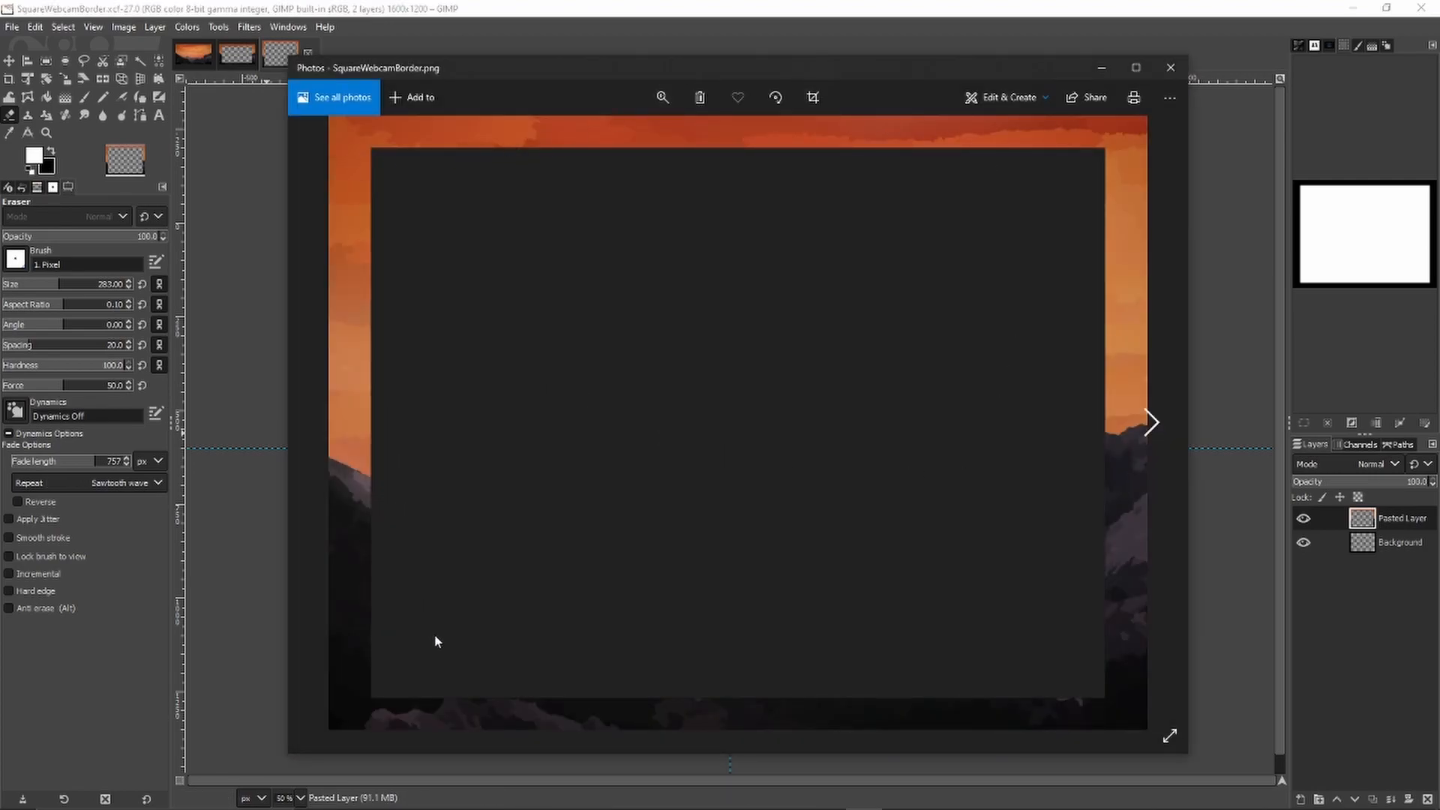
left_click_drag(873, 73, 775, 80)
left_click(1073, 74)
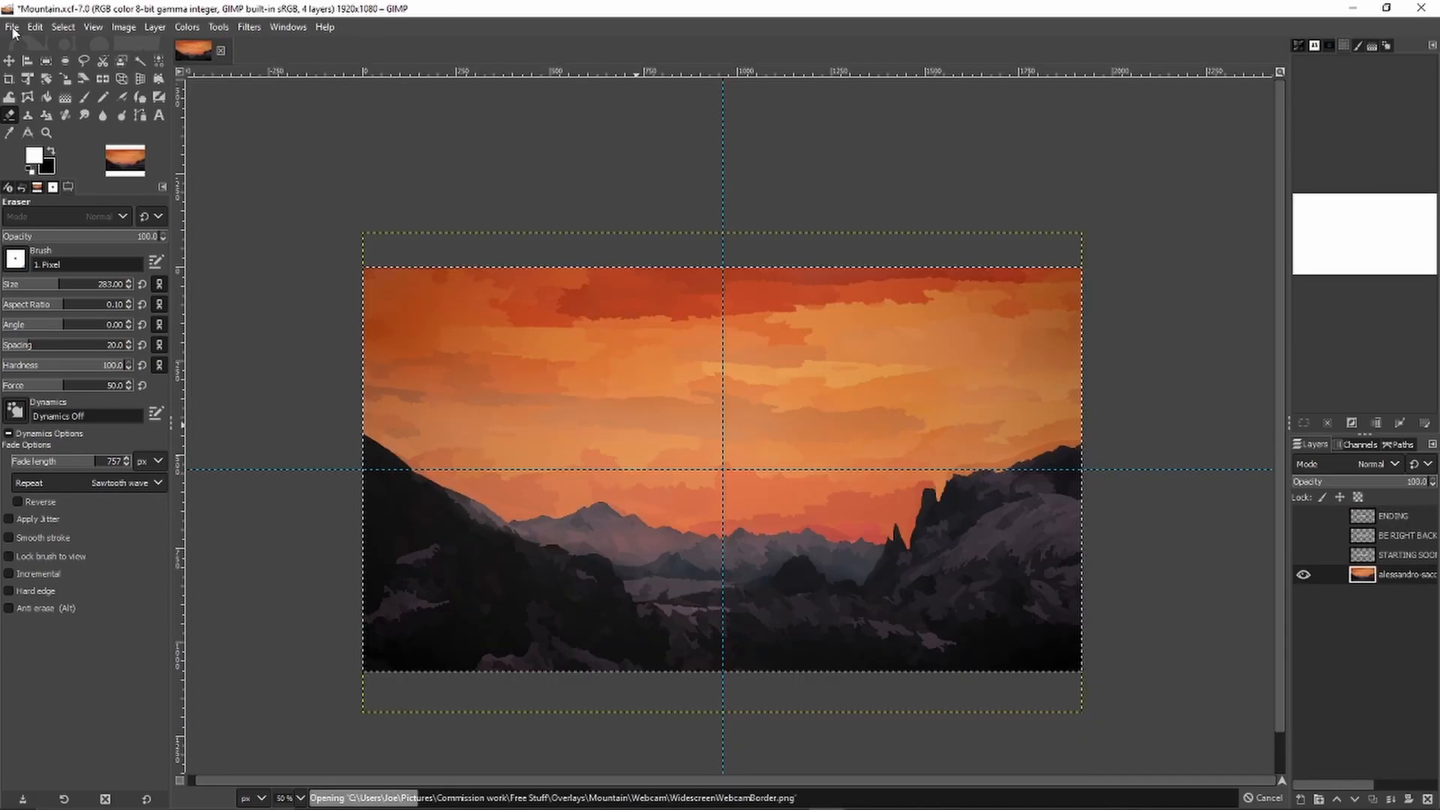
Step: Create a new 1920 × 1080 px image filled with transparency
left_click(13, 30)
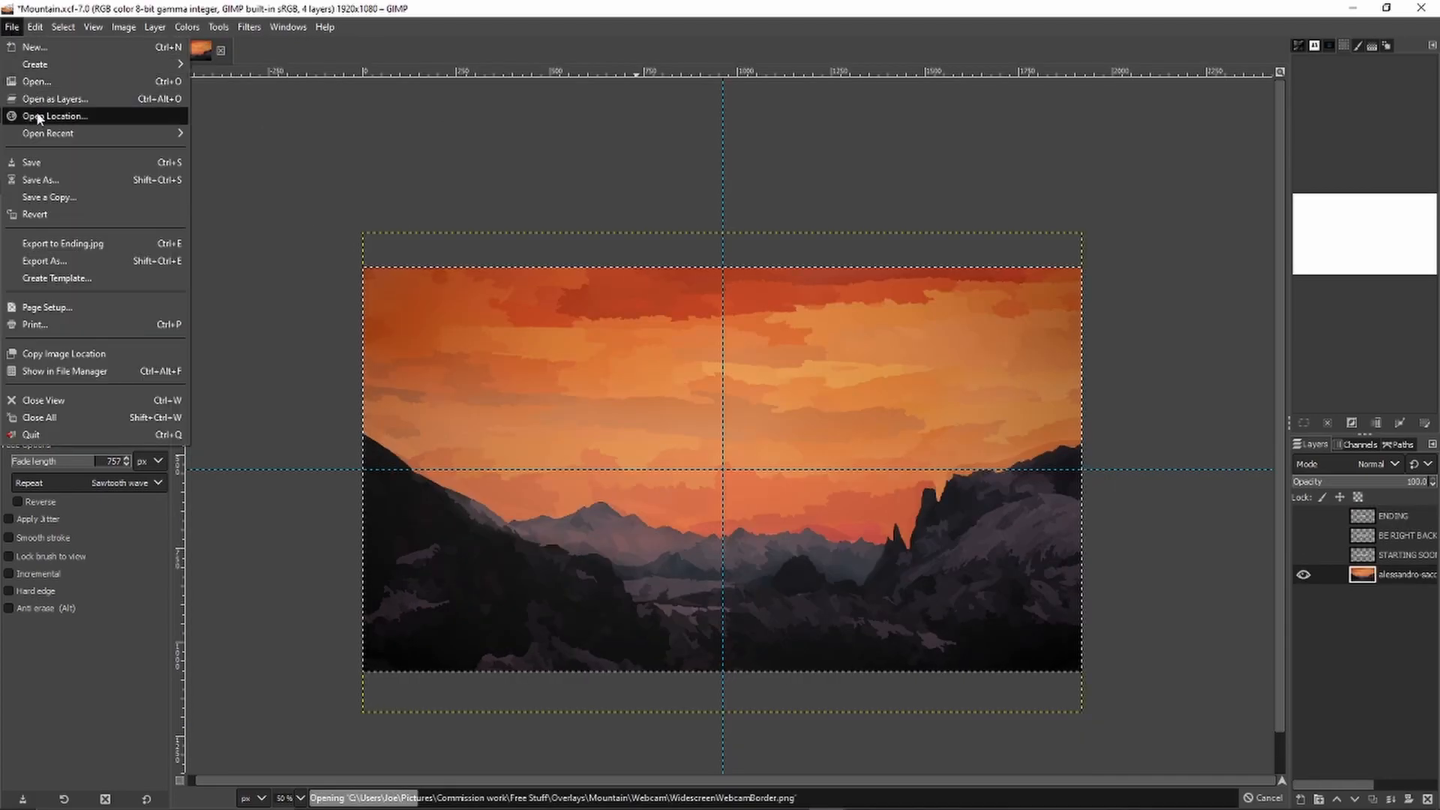
left_click(30, 44)
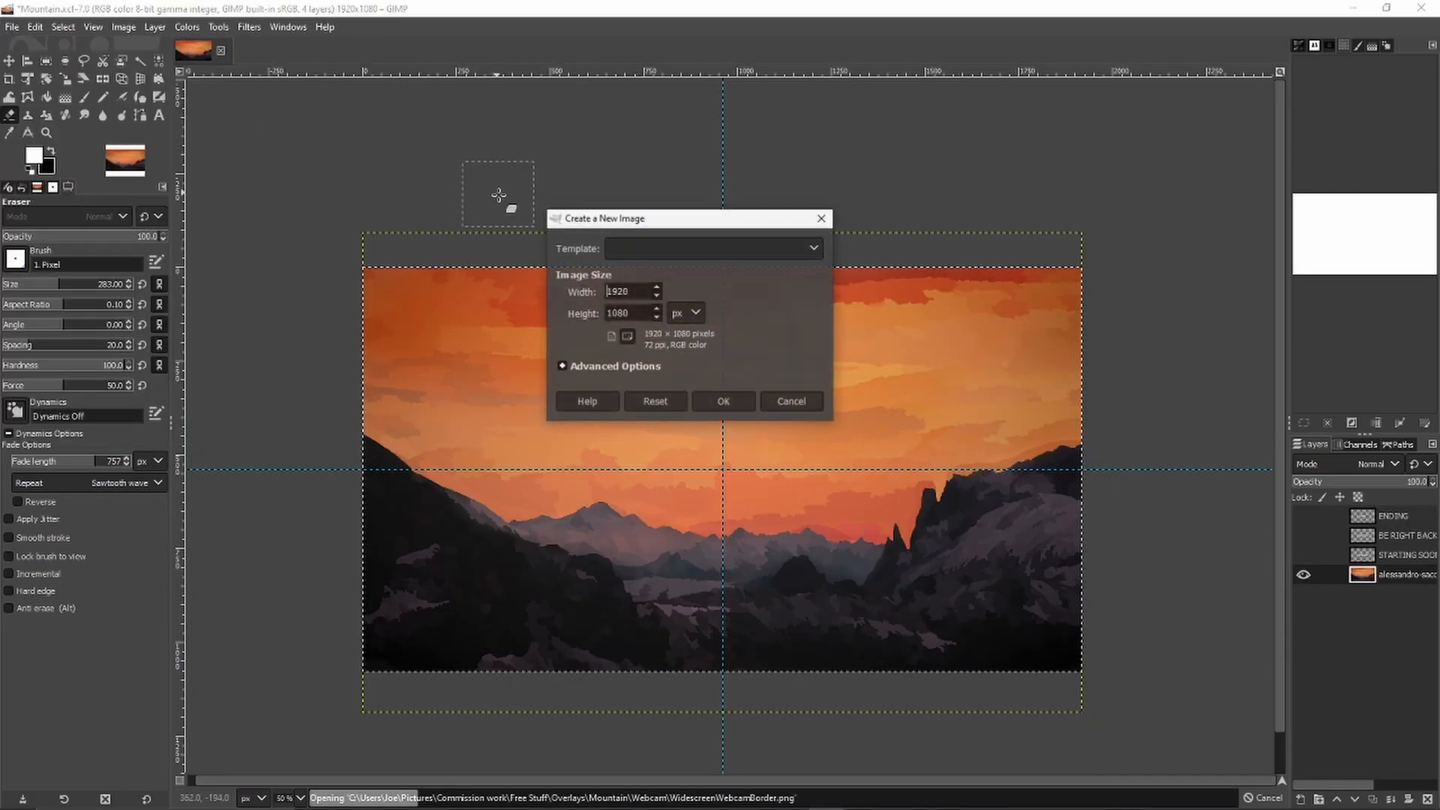
left_click(645, 368)
left_click(767, 559)
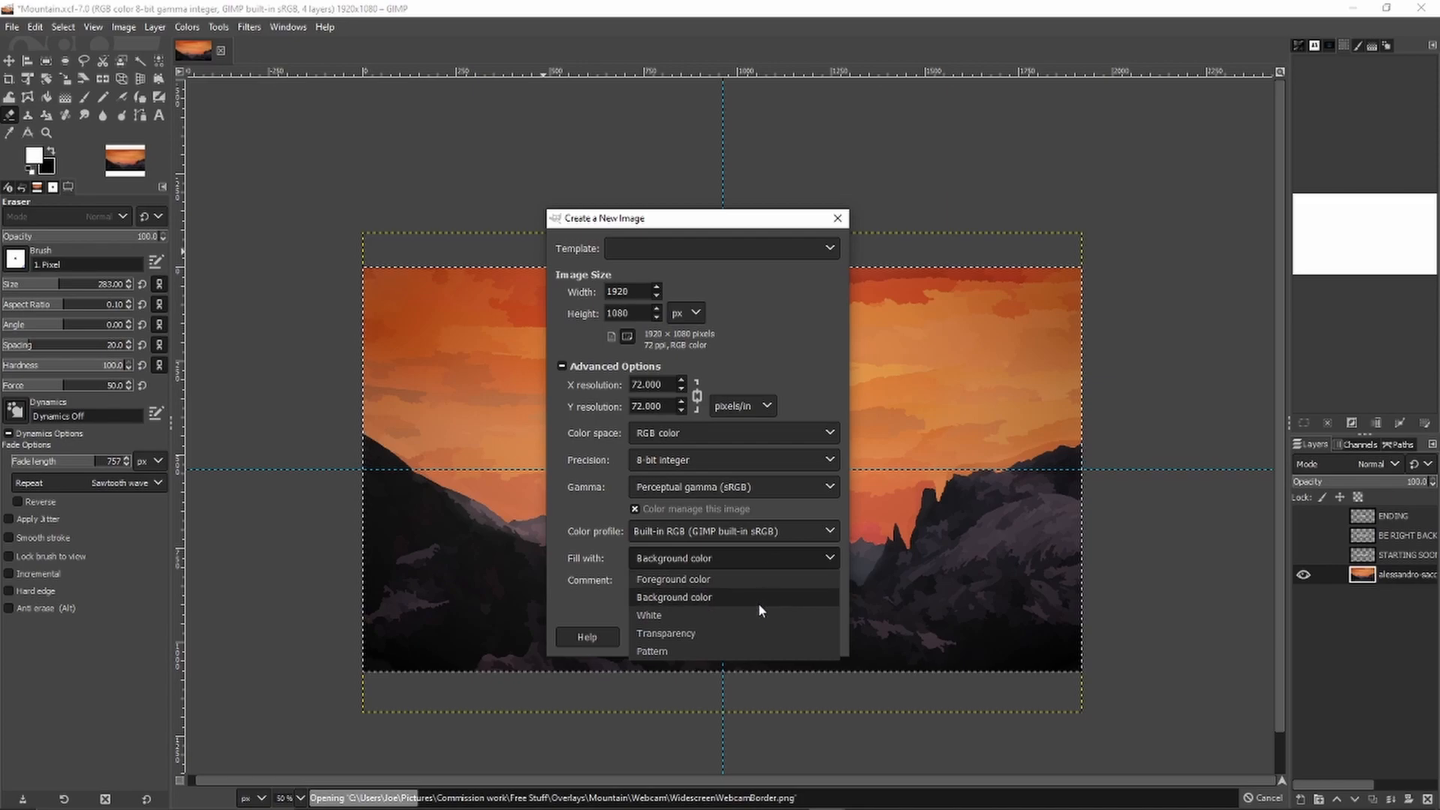
left_click(755, 633)
left_click(753, 640)
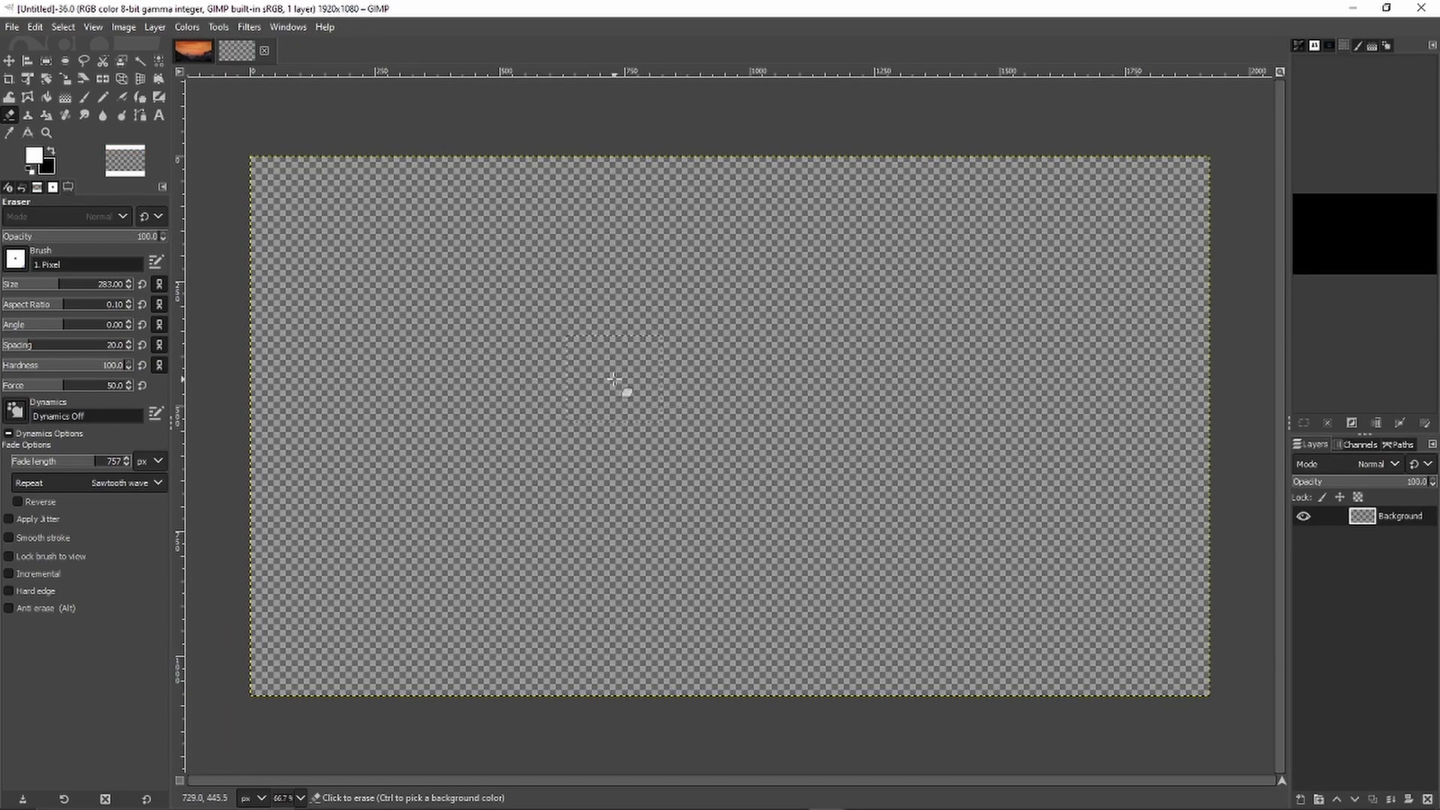
Step: Paste the copied sunset landscape into the blank image and turn the floating selection into a new layer
key("ctrl+v")
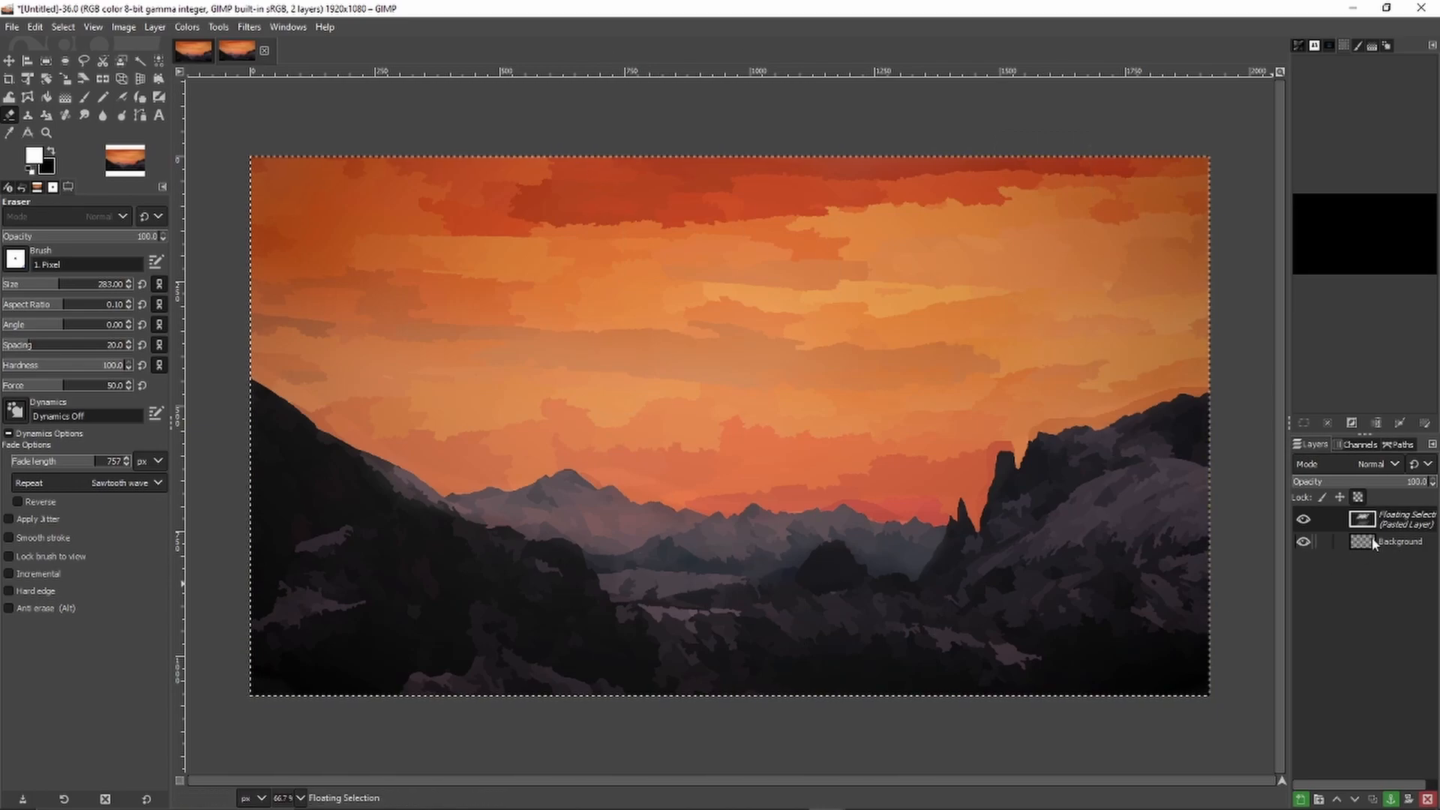
right_click(1370, 546)
left_click(1286, 109)
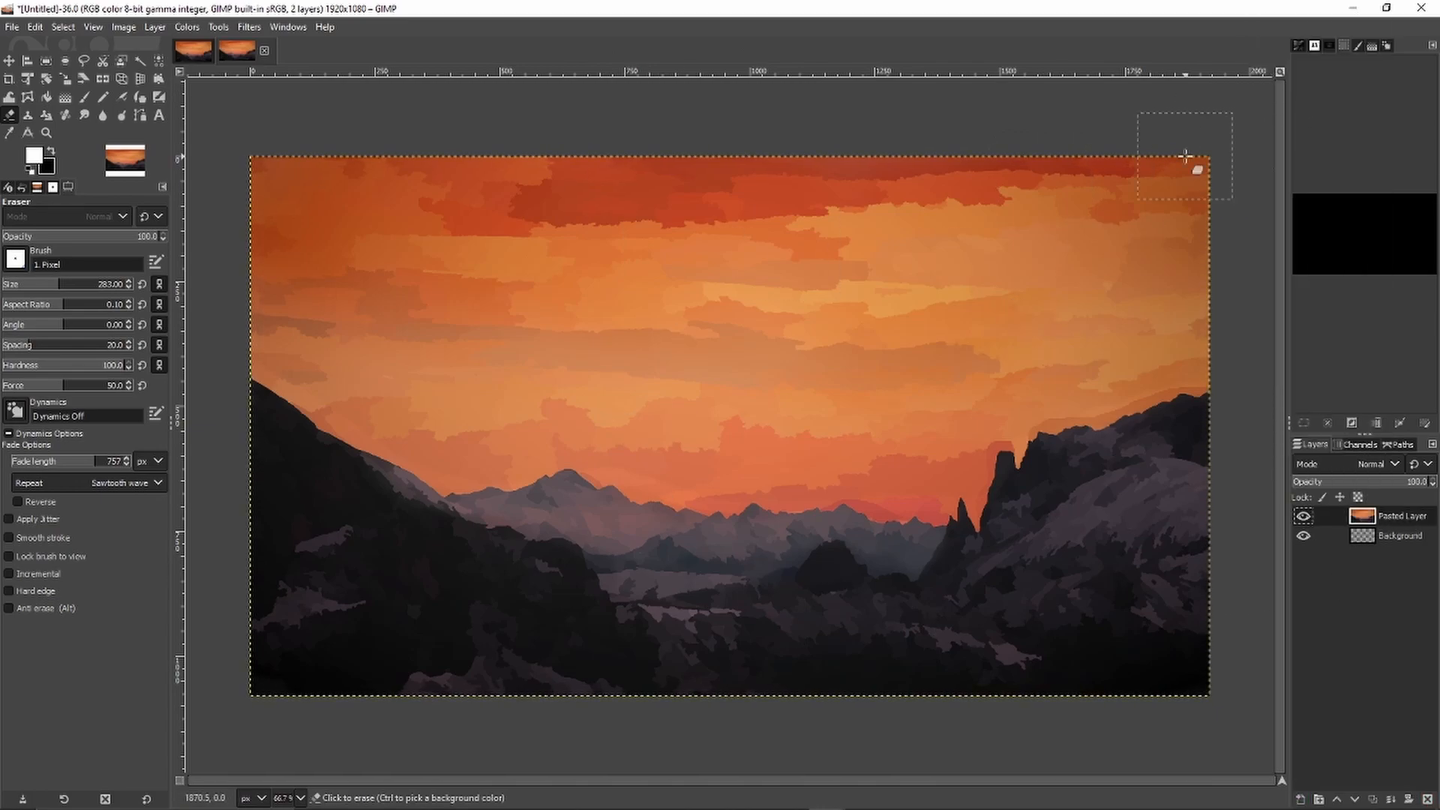
Step: Add a vertical guide at 80% of the image
key("r")
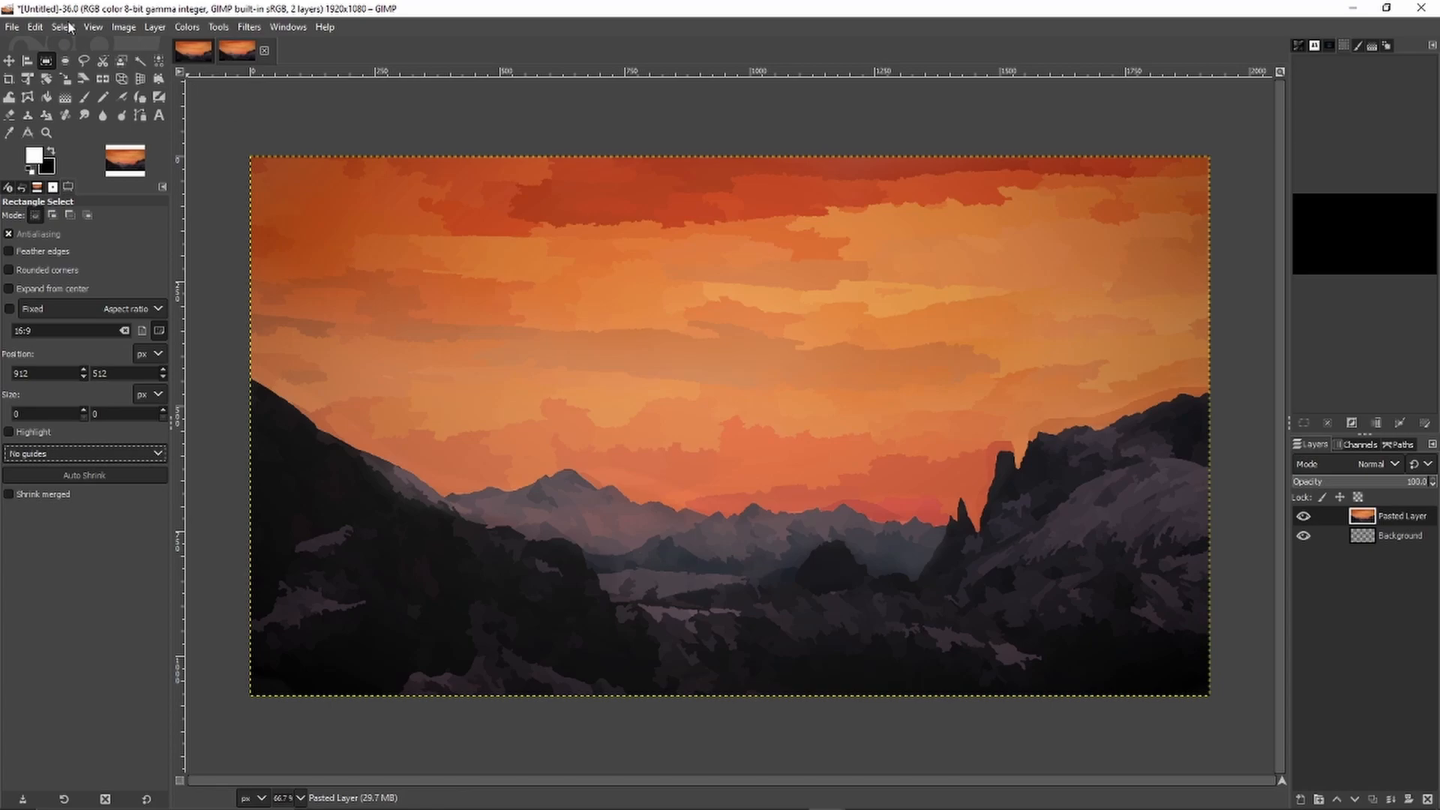
left_click(124, 27)
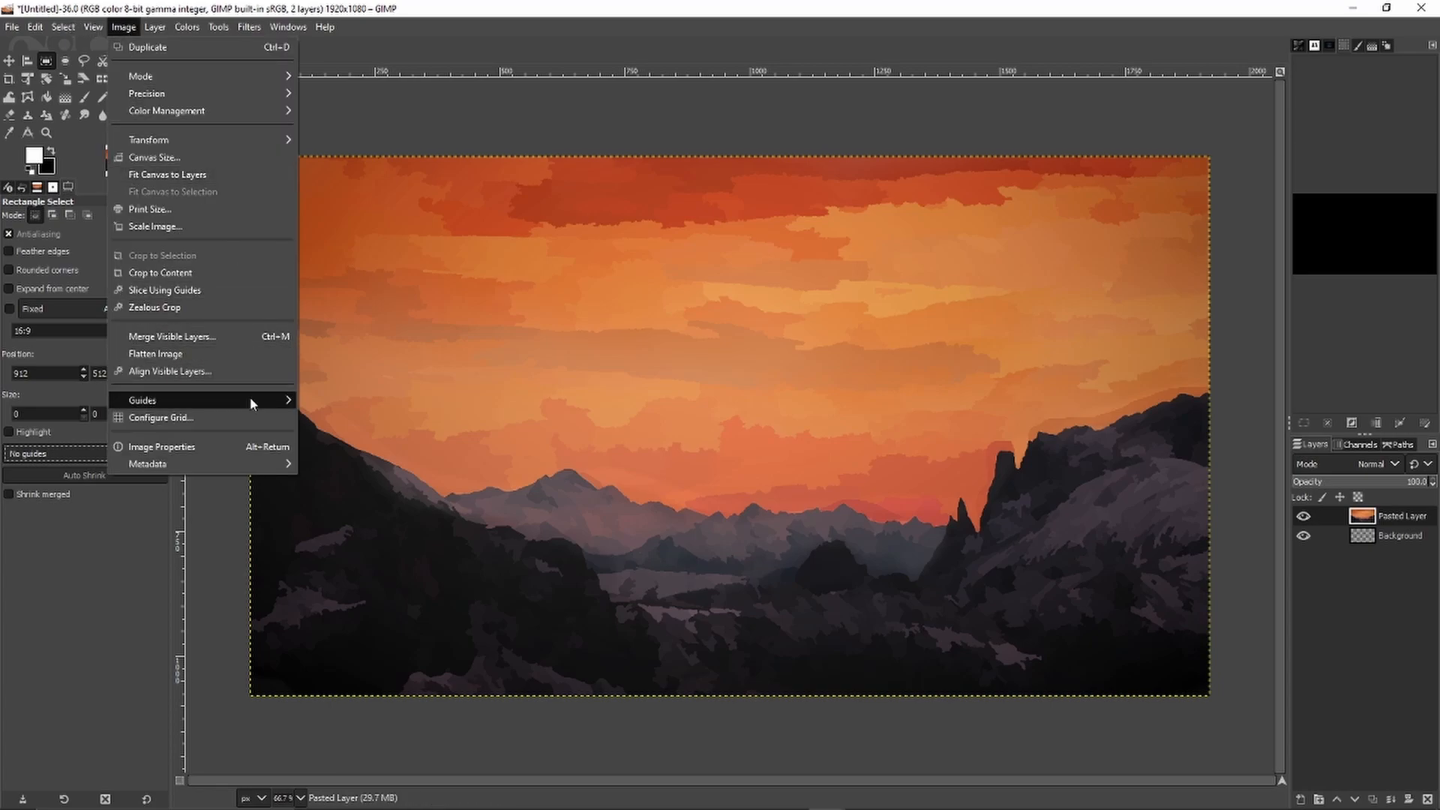
mouse_move(249, 400)
left_click(354, 403)
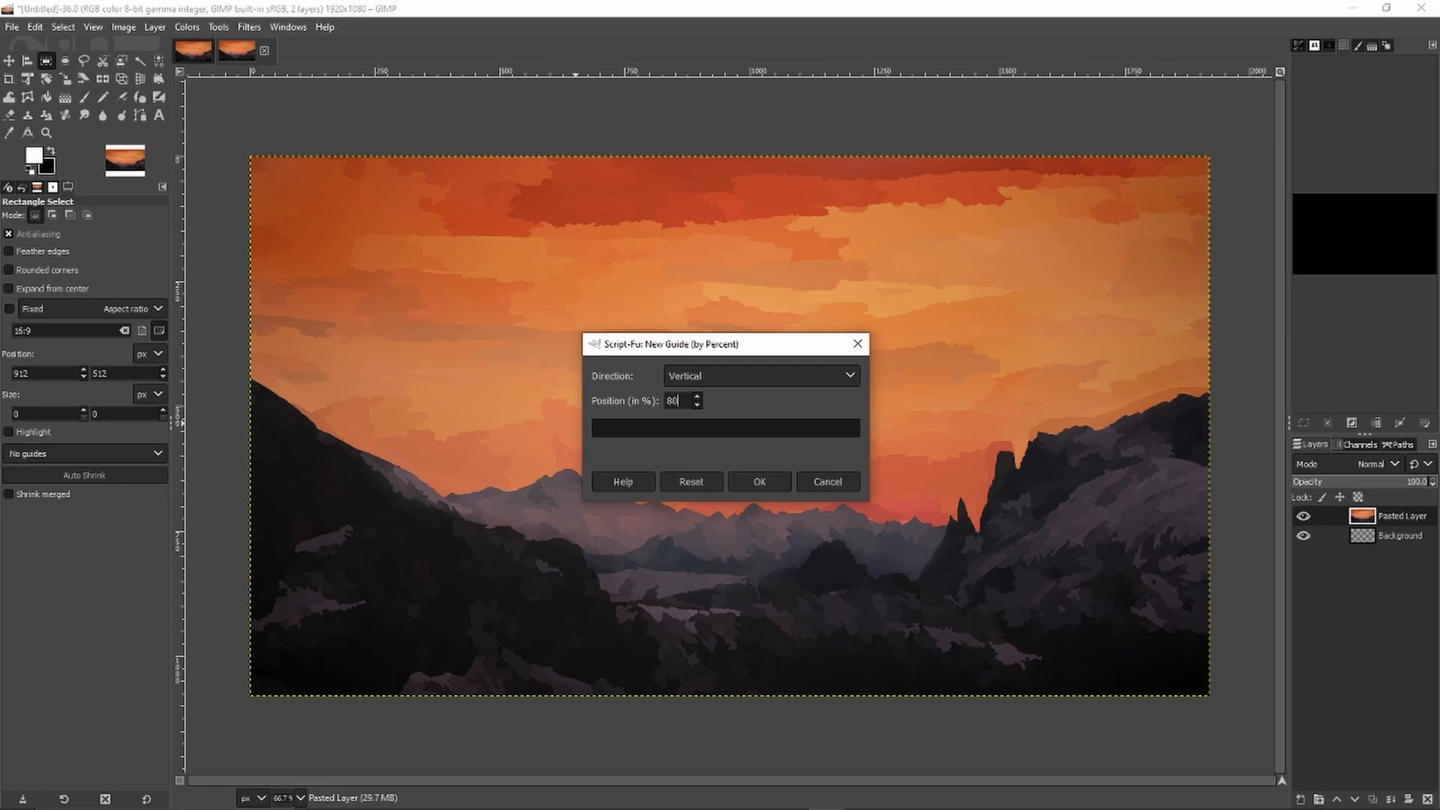
left_click(756, 475)
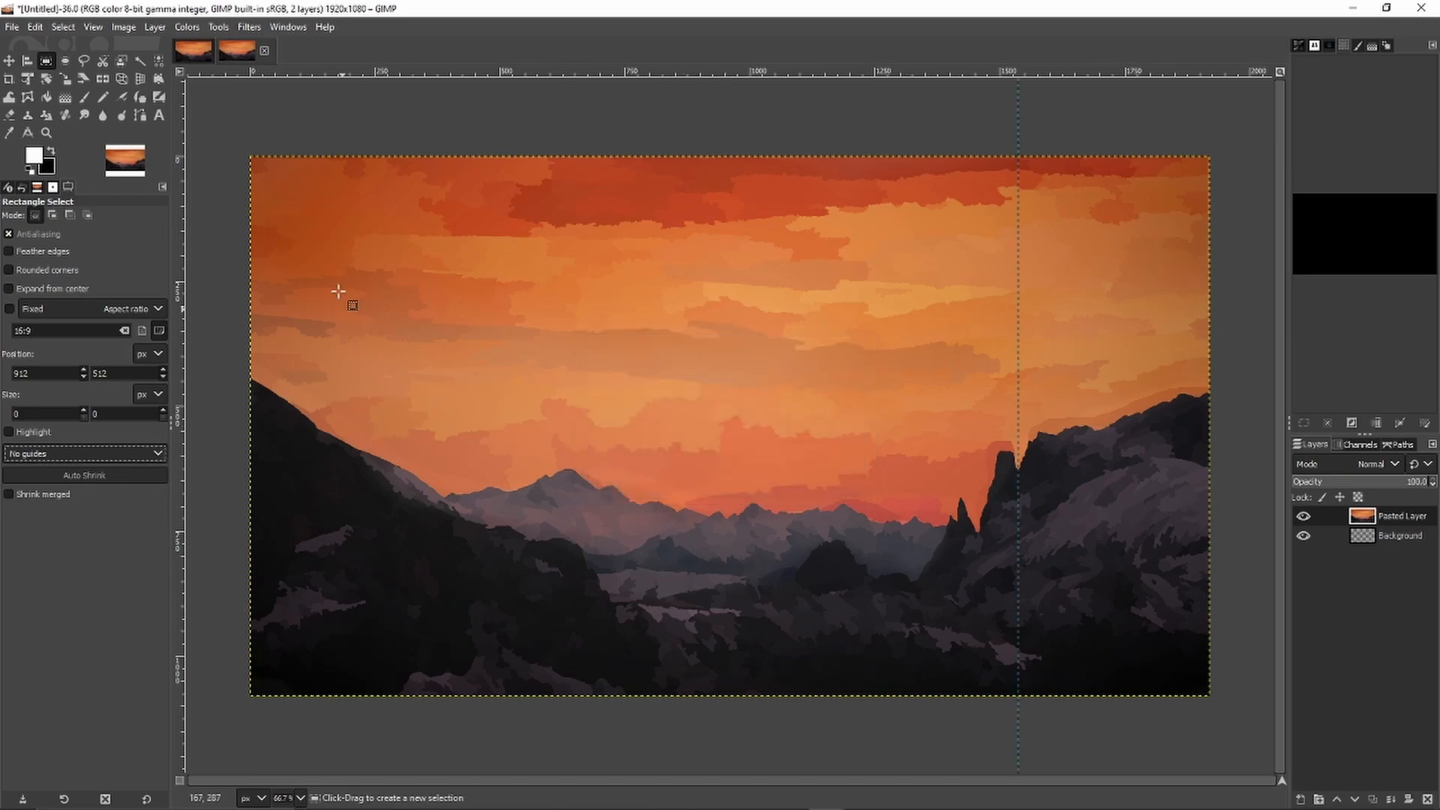
Step: Check half of 1536 in Calculator and add a vertical guide at position 768
key("alt+Tab")
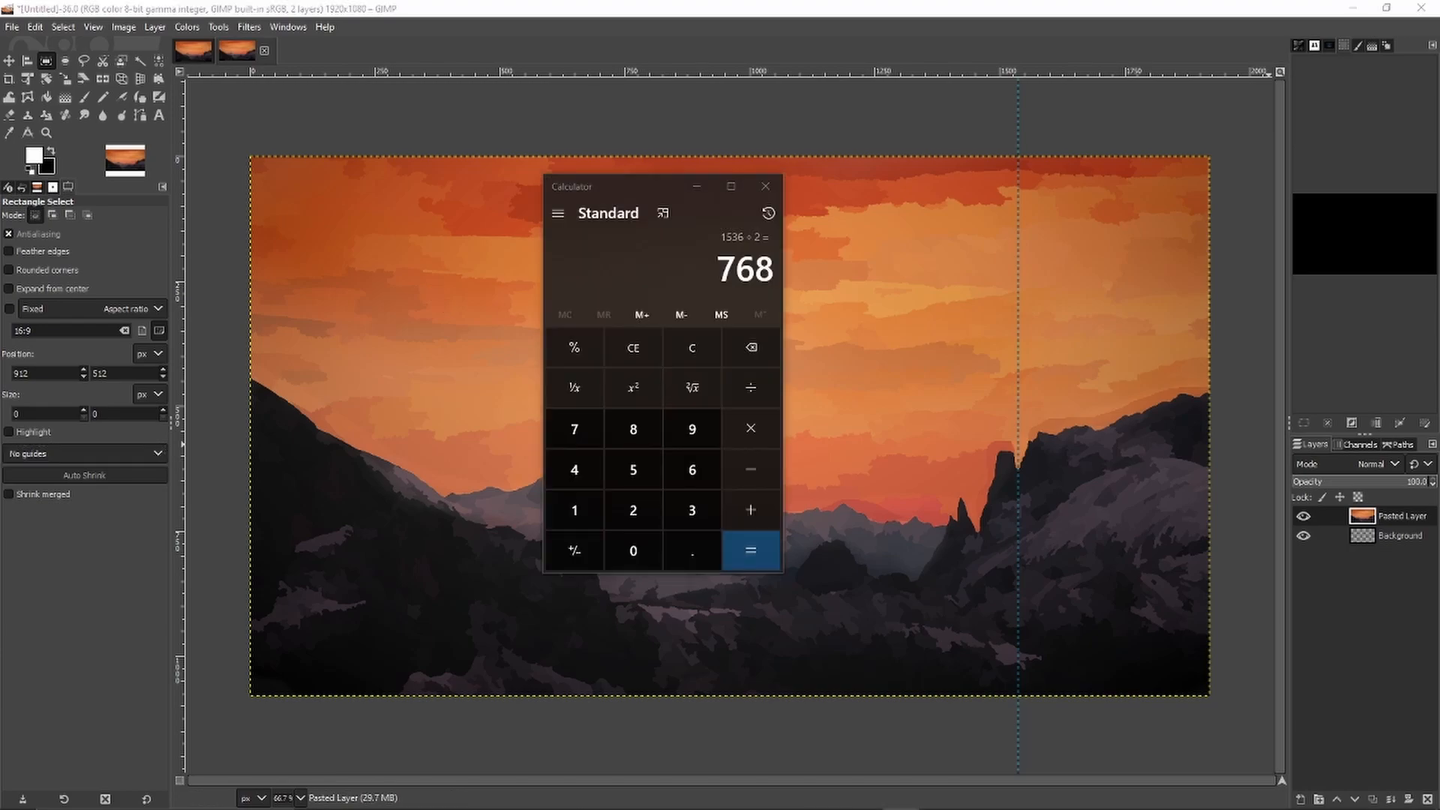
key("alt+Tab")
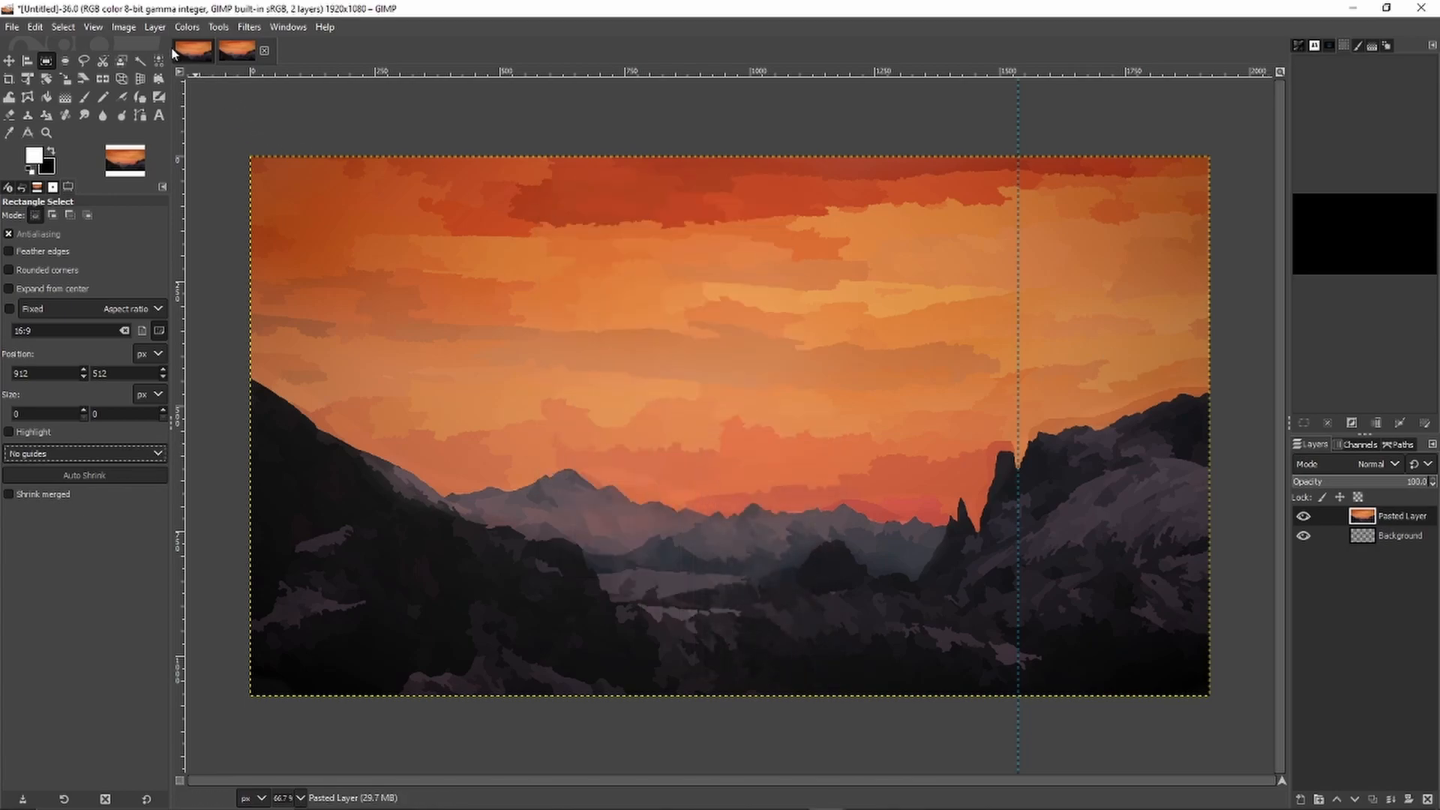
left_click(135, 27)
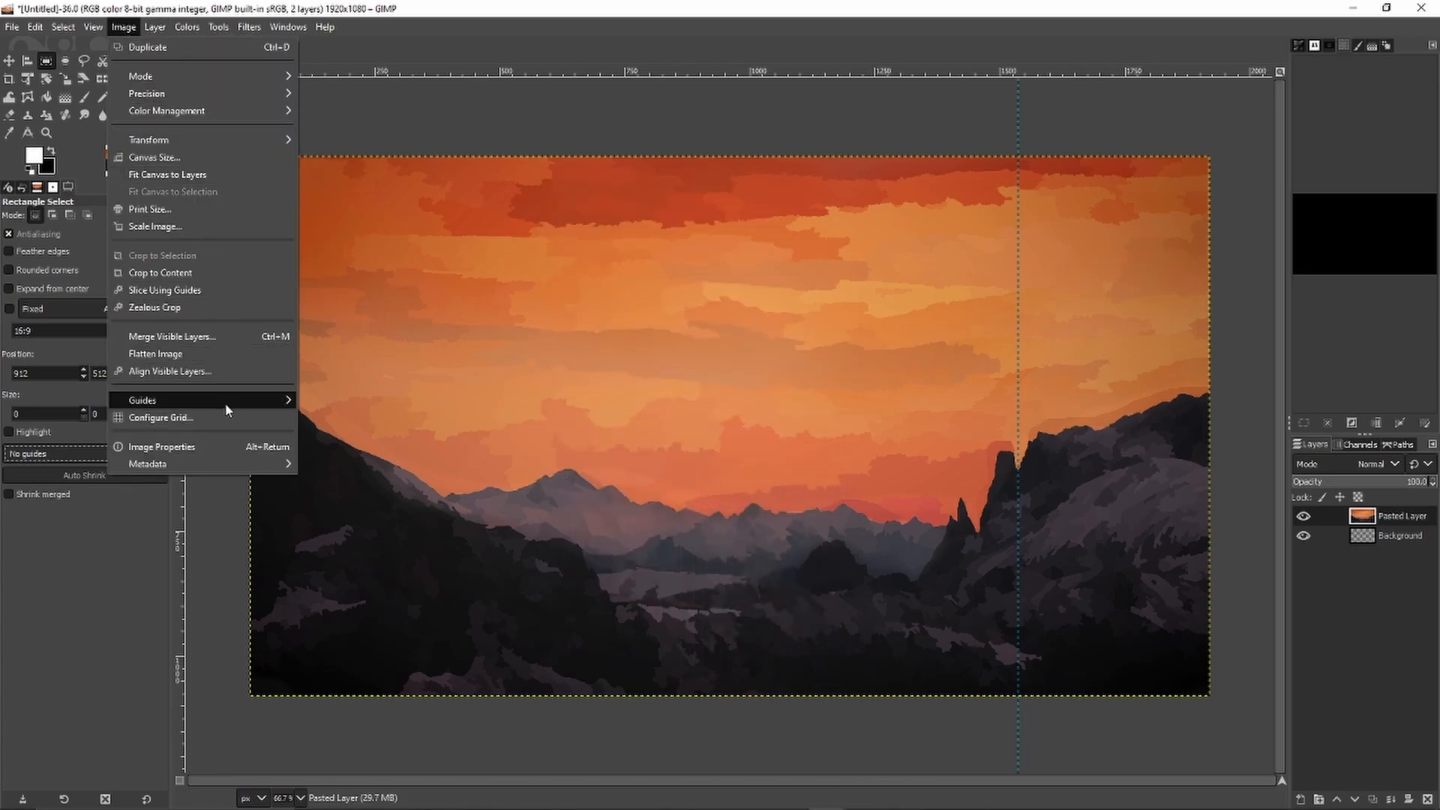
mouse_move(225, 403)
left_click(320, 417)
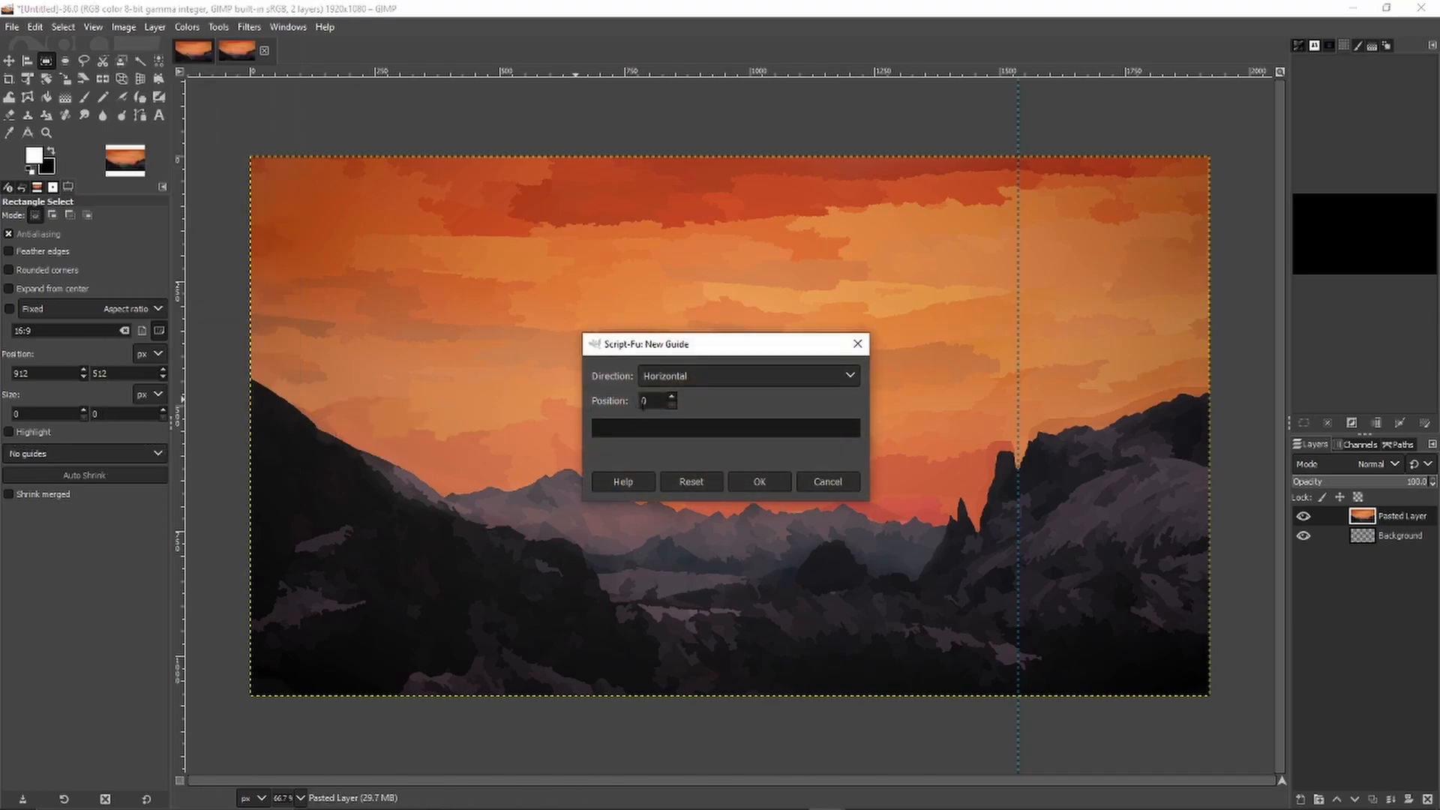
left_click(676, 375)
left_click(676, 415)
type("768")
key("Return")
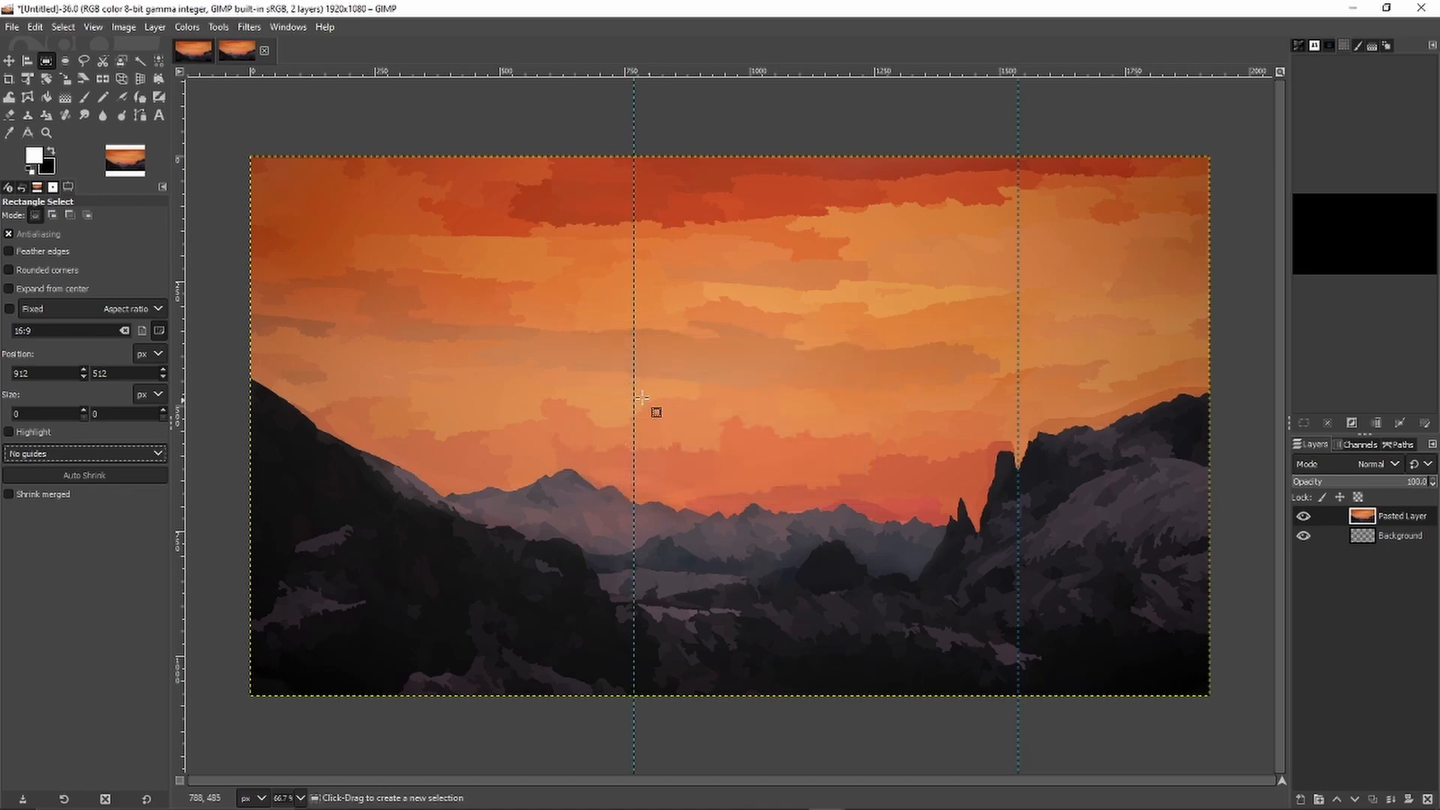
Step: Add a horizontal guide at 50% of the image
left_click(122, 27)
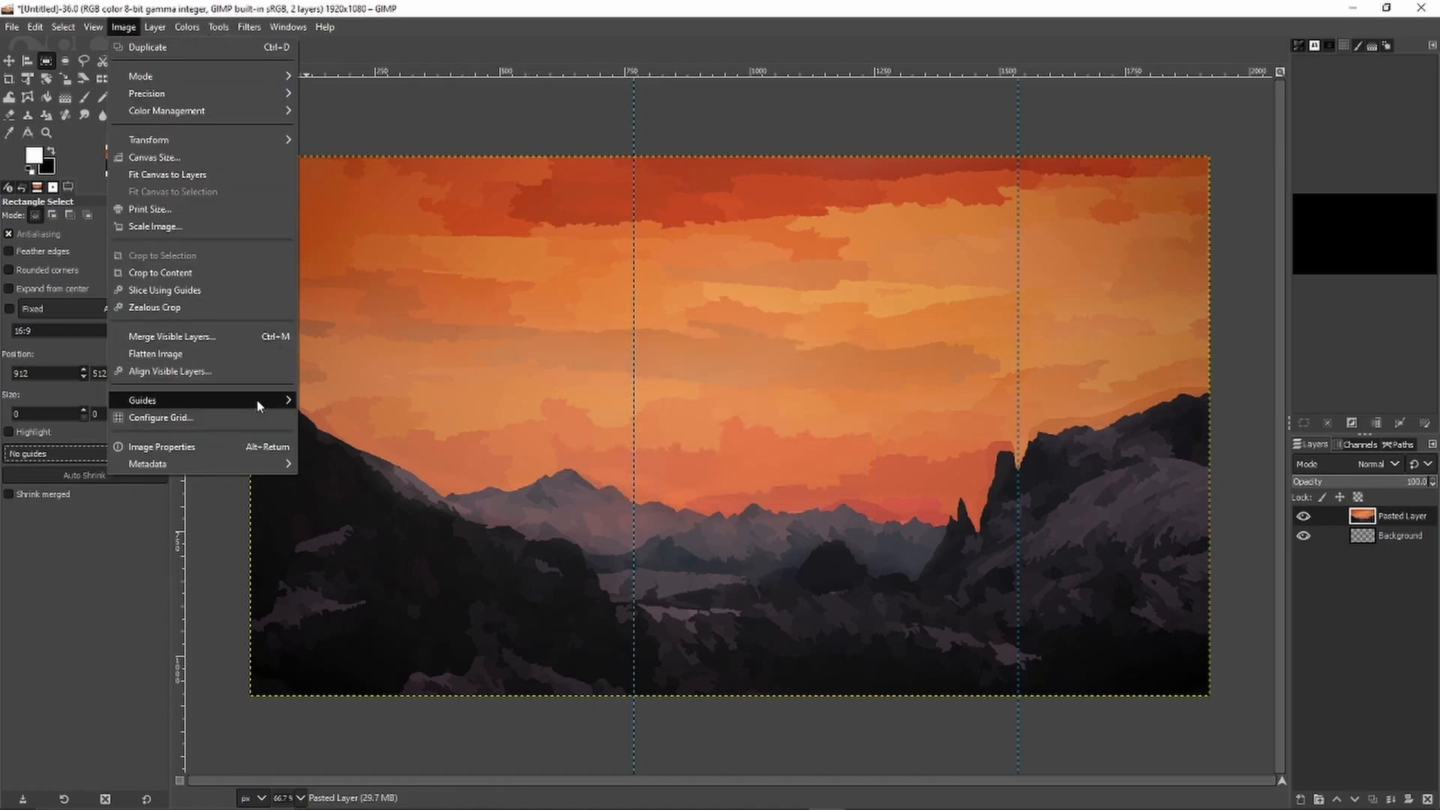
mouse_move(257, 400)
left_click(318, 404)
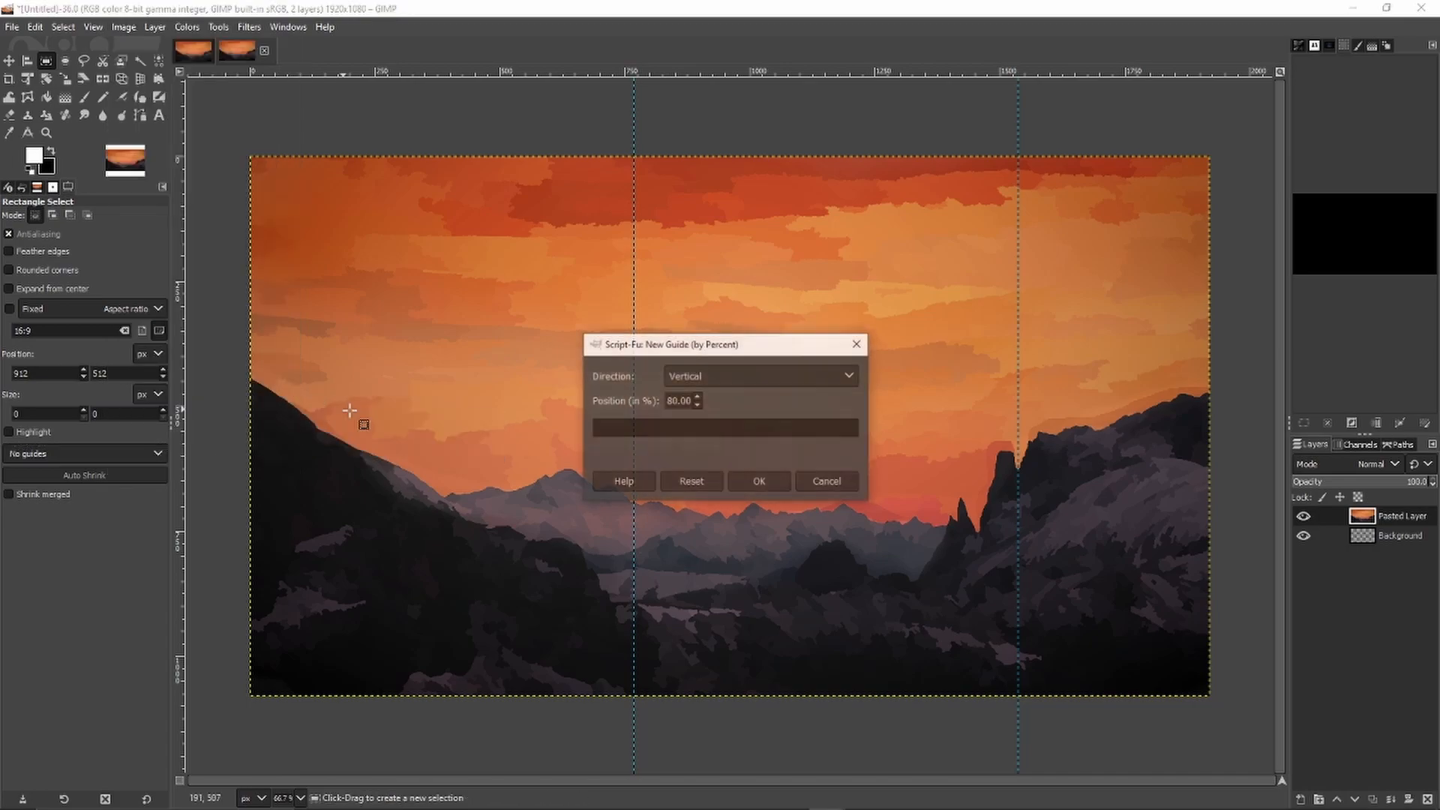
left_click(719, 375)
left_click(724, 399)
left_click_drag(691, 401, 665, 401)
type("5")
left_click(760, 482)
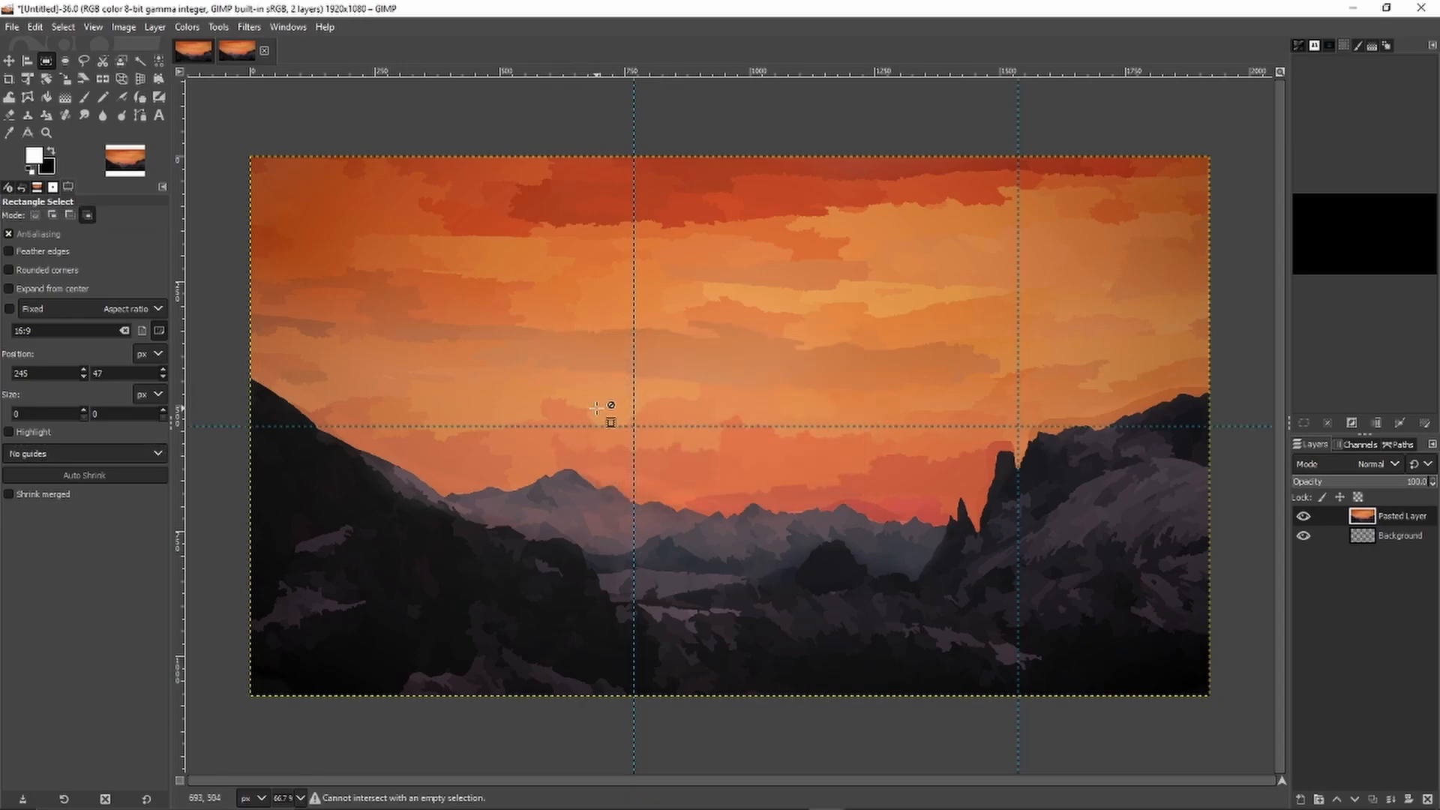
Step: Draw a rectangular selection of about 1409 × 882 px centred where the 768 px vertical guide crosses the horizontal guide
left_click(448, 322, "ctrl+shift")
left_click_drag(449, 323, 699, 493)
left_click_drag(462, 272, 660, 379)
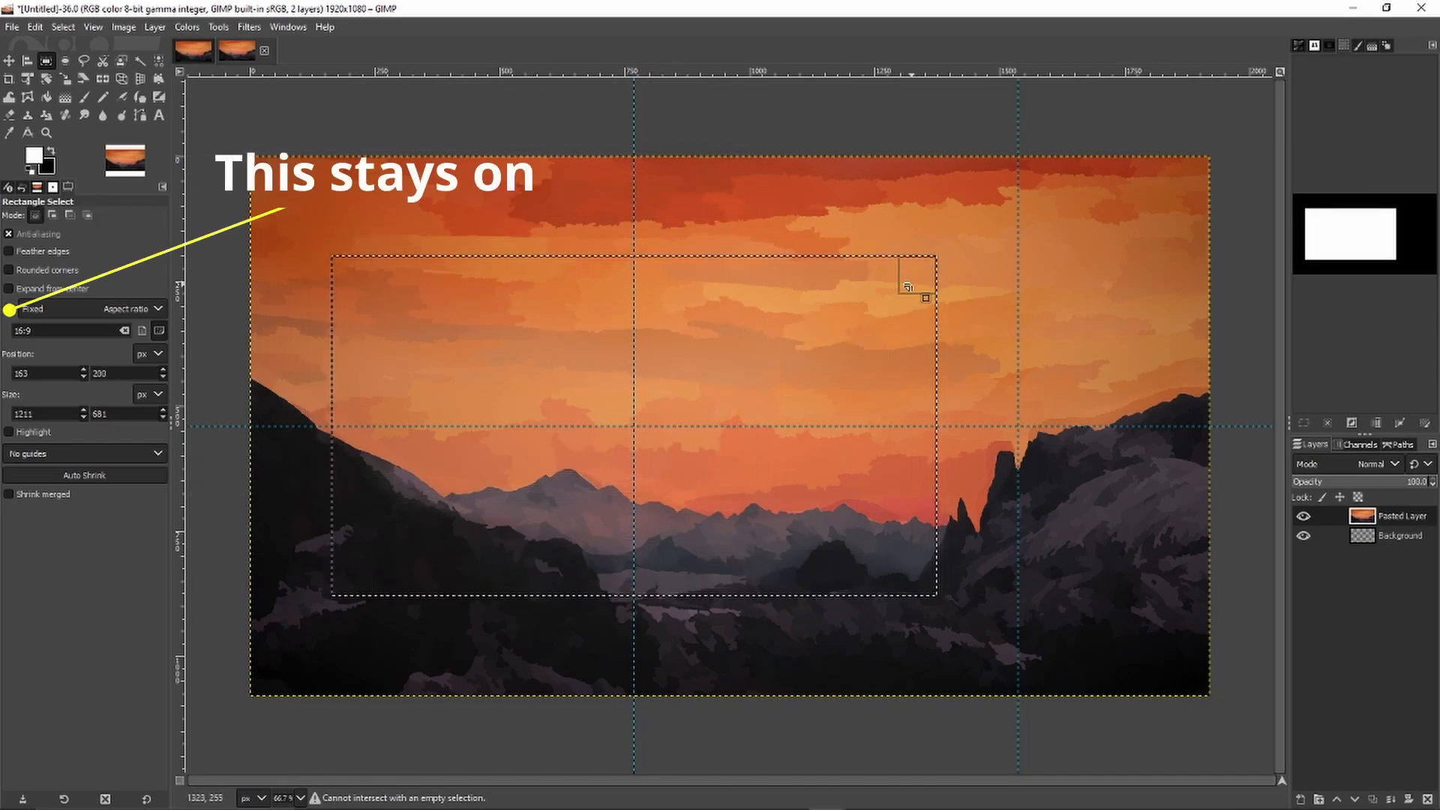
left_click_drag(915, 282, 964, 232)
key("ctrl")
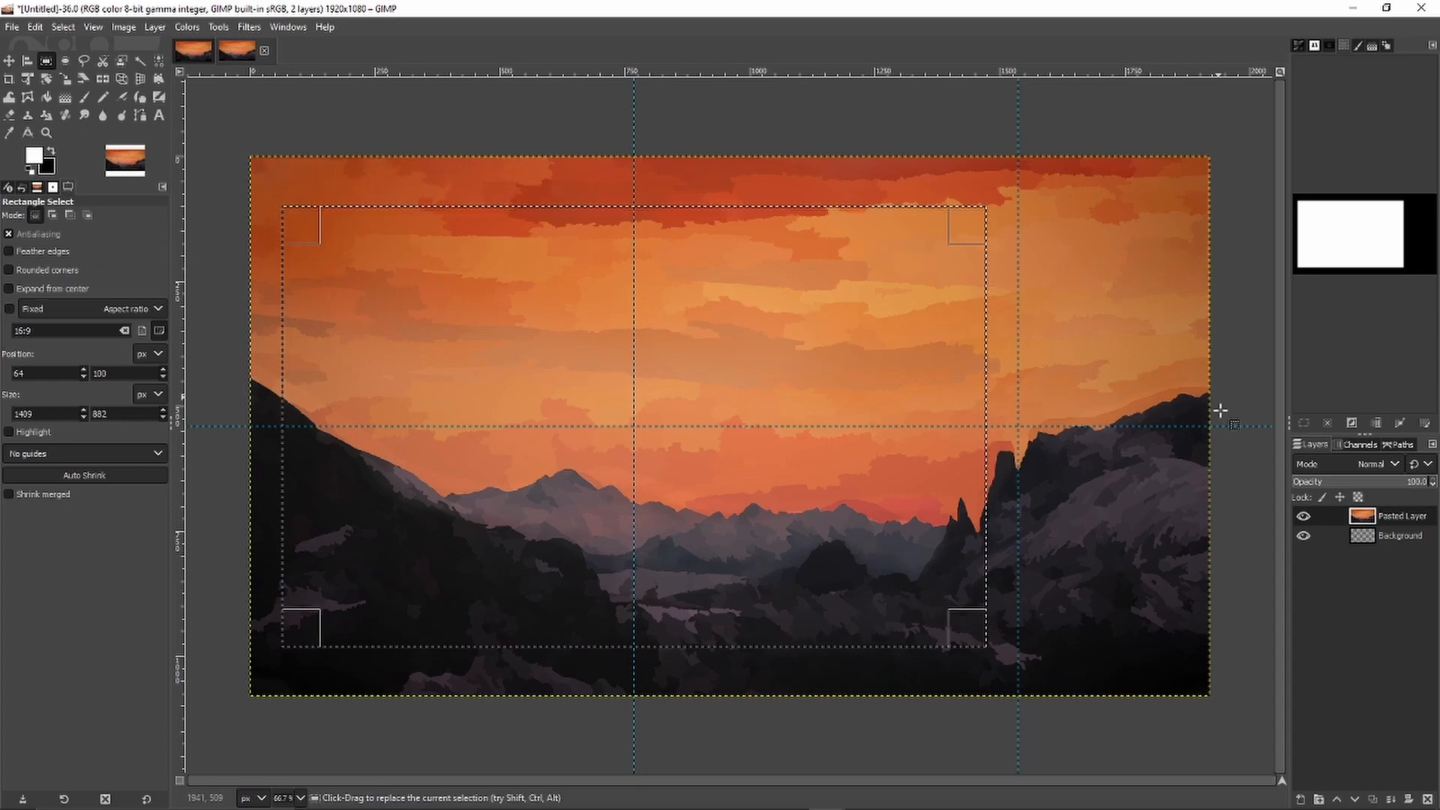
Step: Add a transparent 1920 × 1080 px layer named "Gameplay Window" above the pasted landscape
right_click(1392, 517)
left_click(1291, 108)
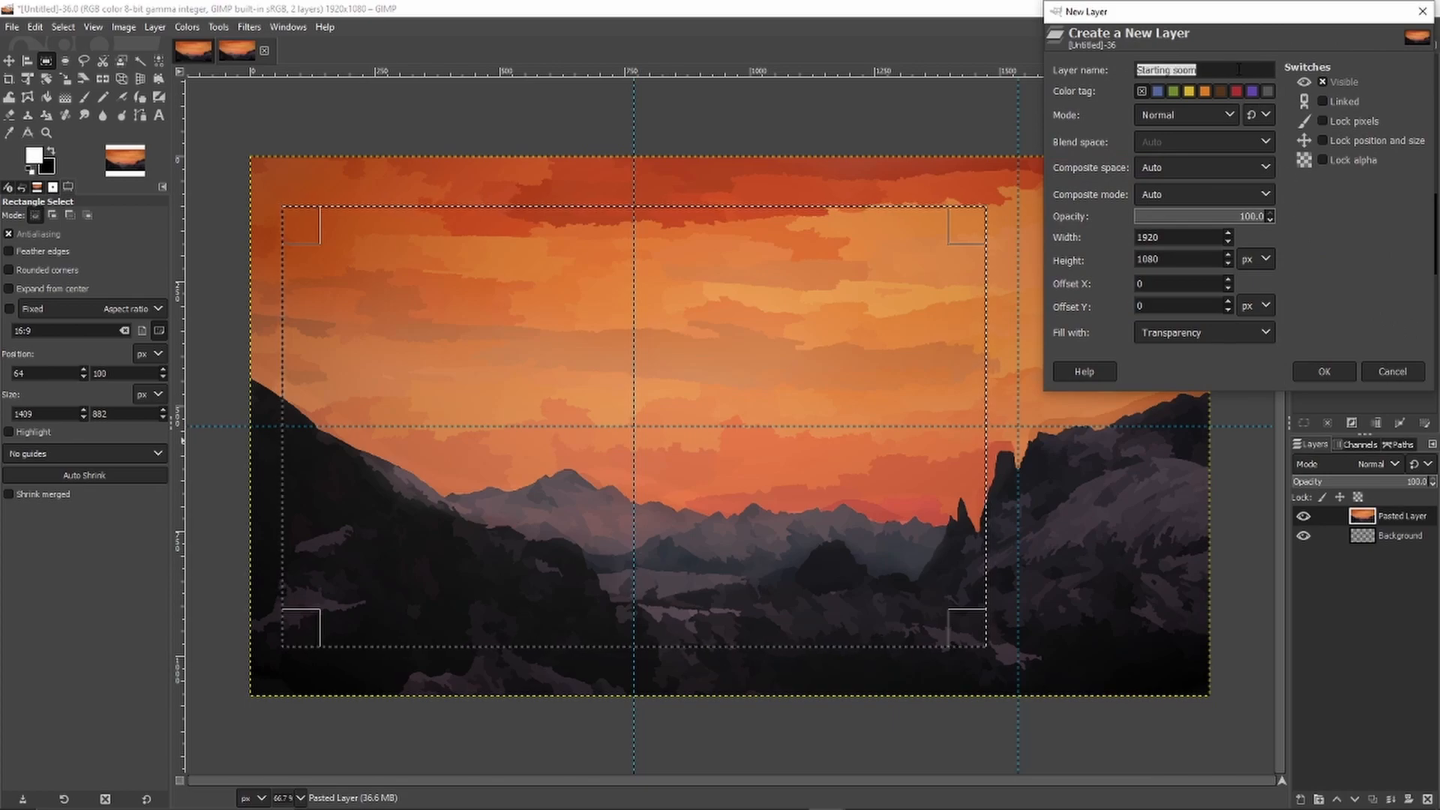
type("Gameplay Window")
key("Return")
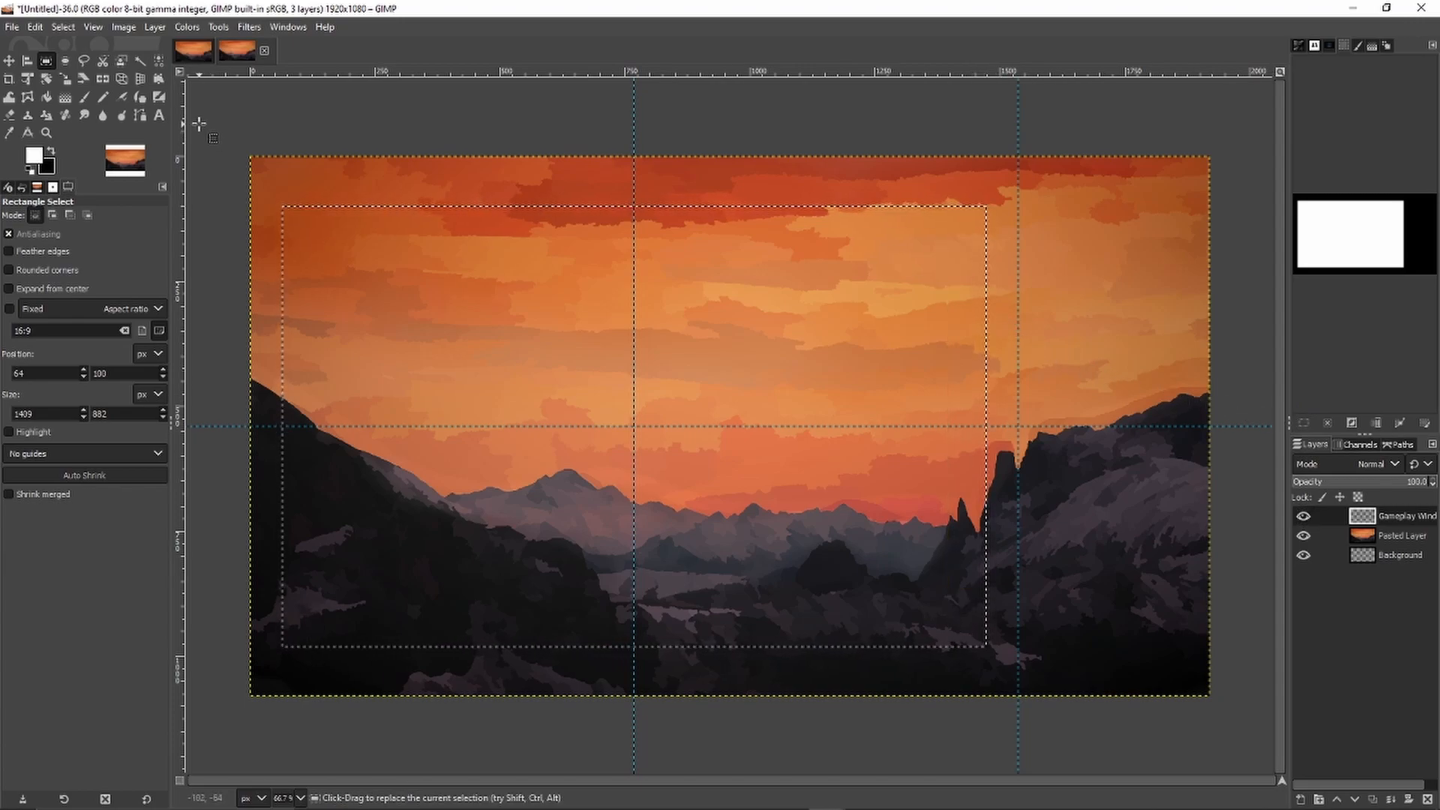
Step: Grow the rectangular selection slightly outward on all sides
left_click(64, 28)
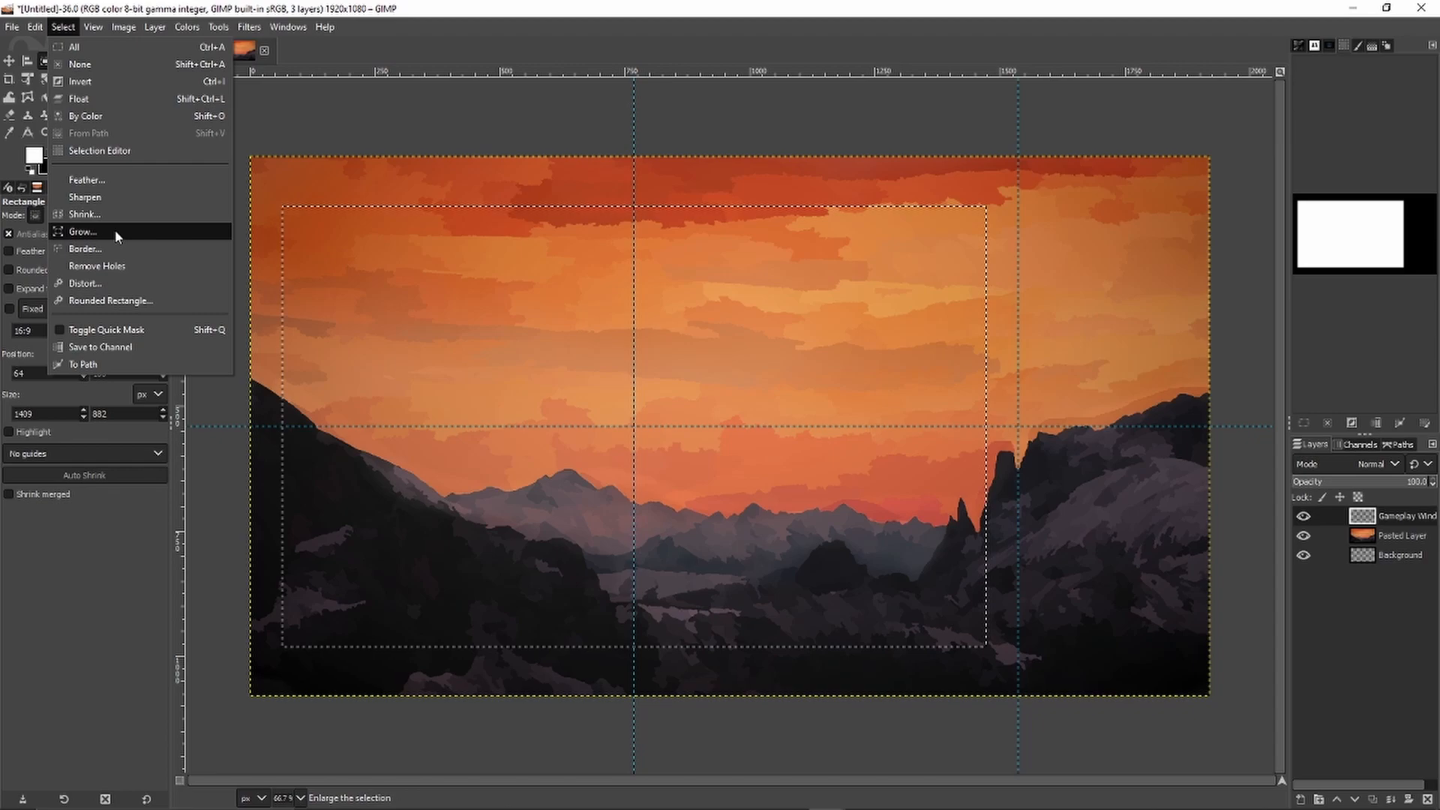
left_click(115, 232)
left_click(122, 285)
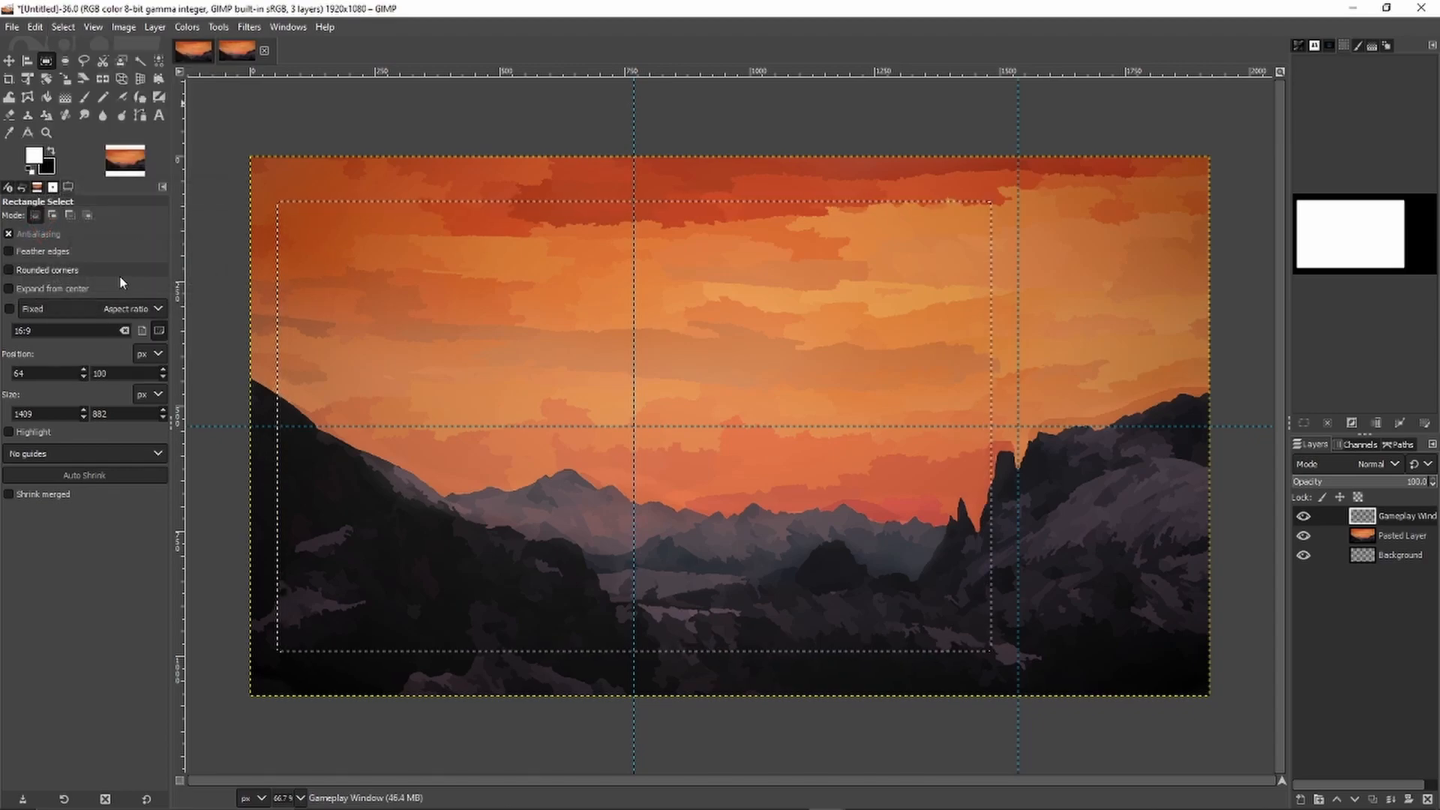
Step: Stroke the grown selection with a solid white line 5 px wide on the Gameplay Window layer
left_click(56, 30)
mouse_move(35, 27)
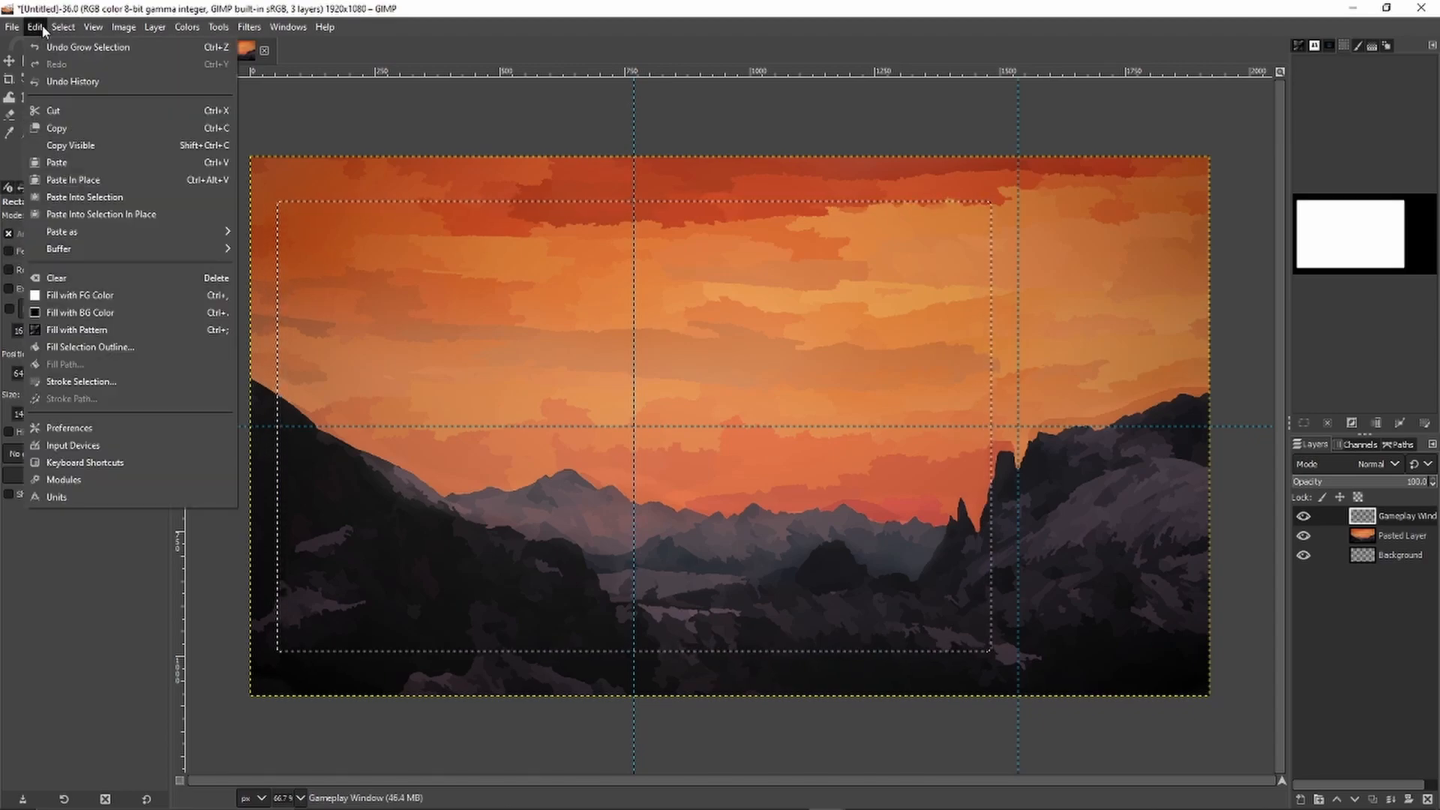
left_click(103, 382)
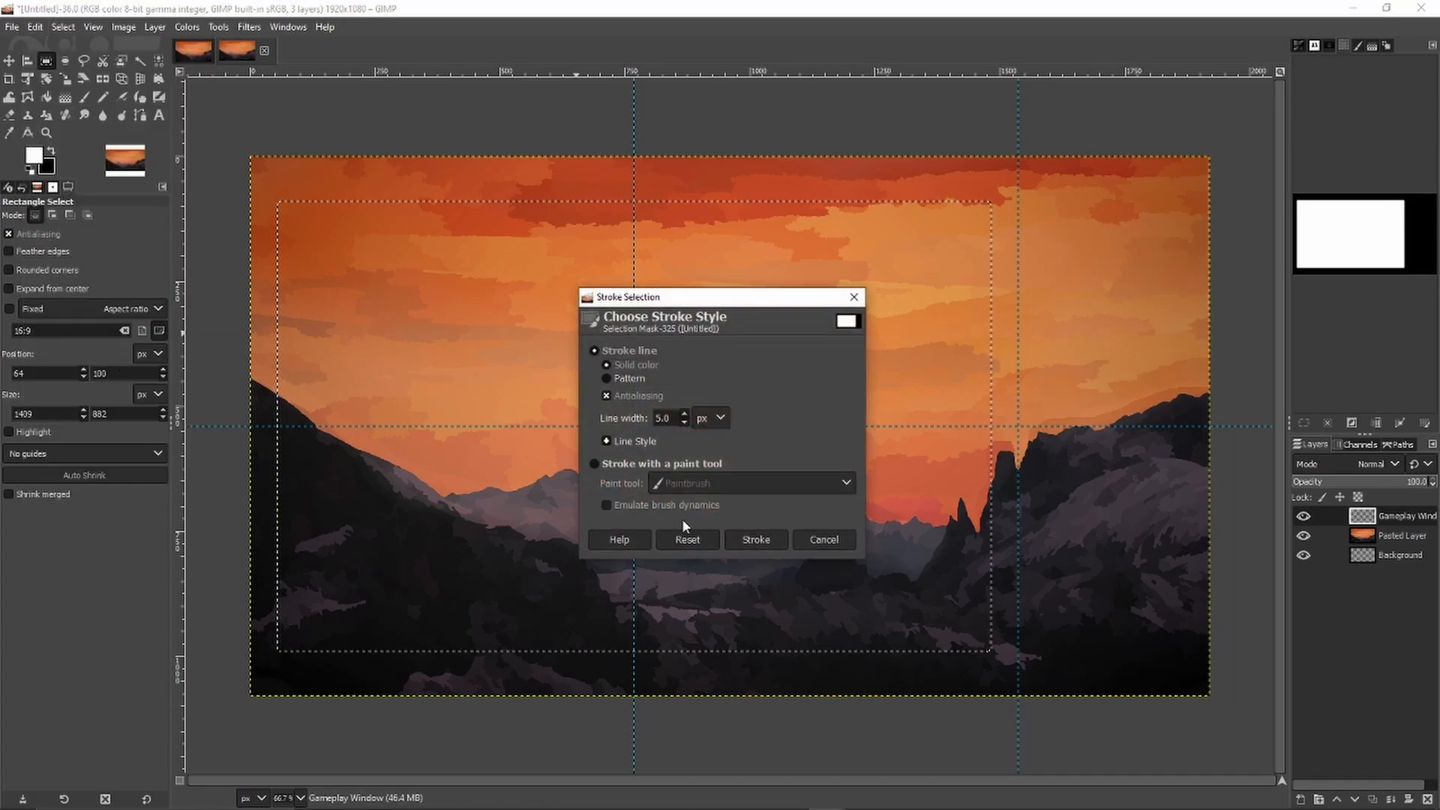
left_click(752, 536)
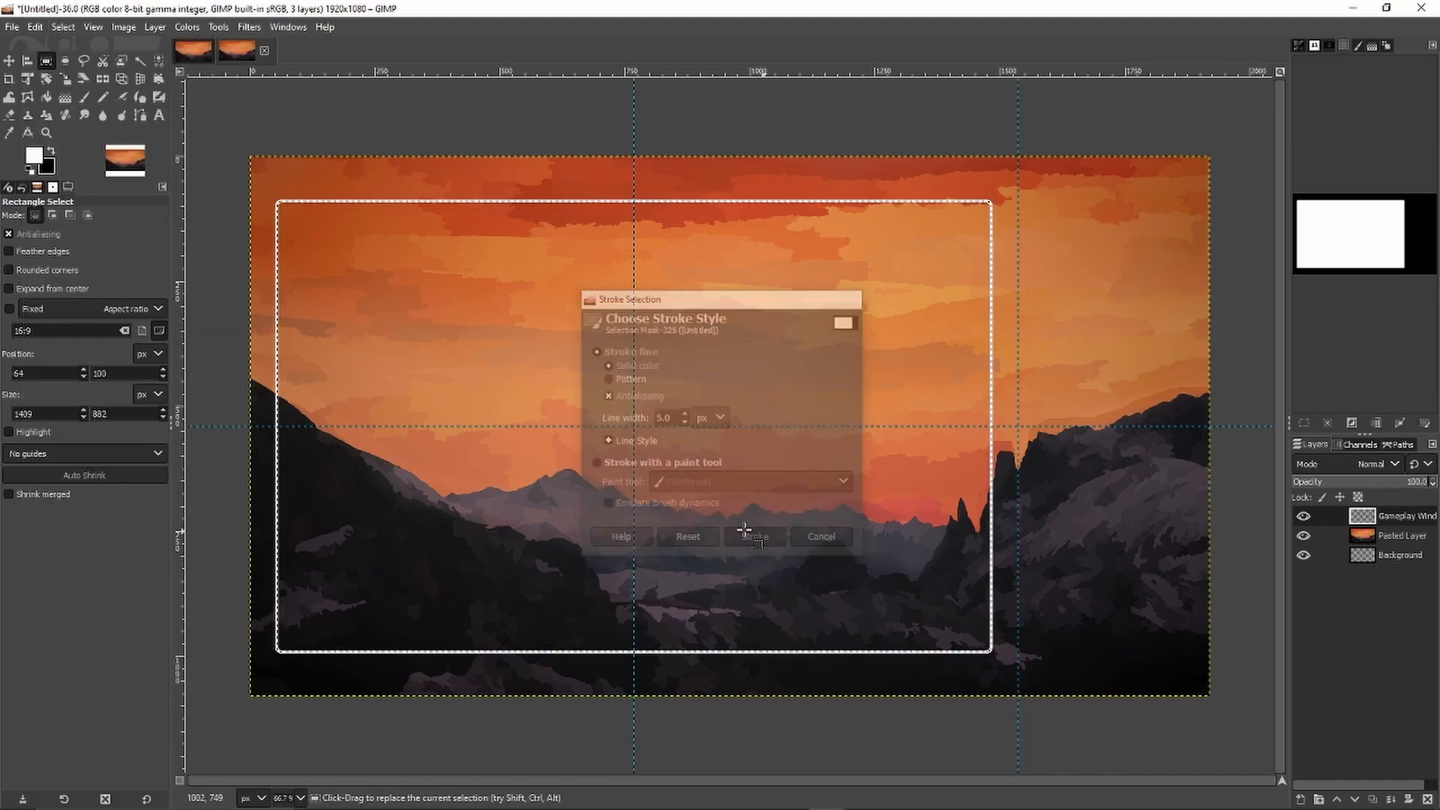
Step: Shrink the selection inward from the white gameplay border
left_click(64, 27)
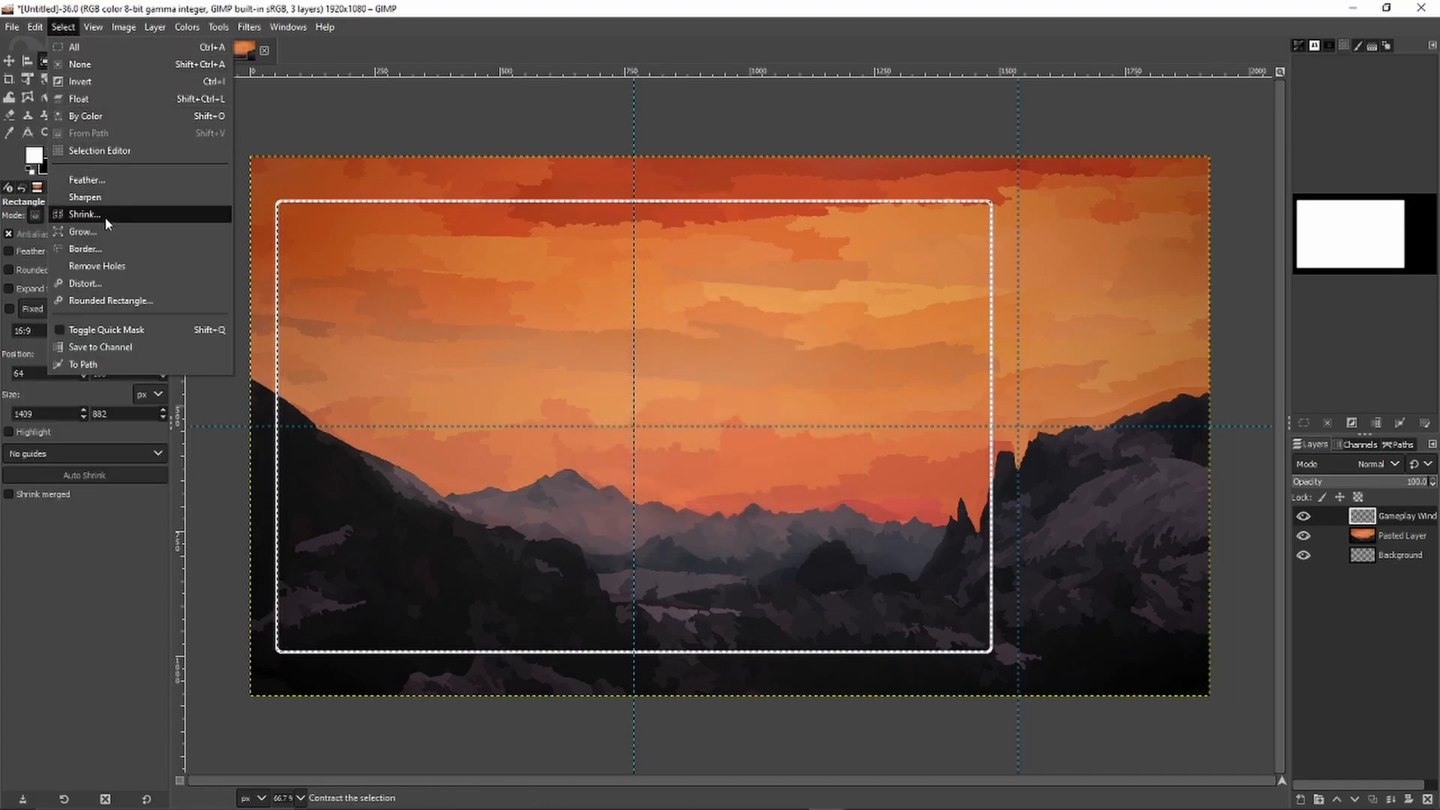
left_click(85, 215)
left_click(223, 282)
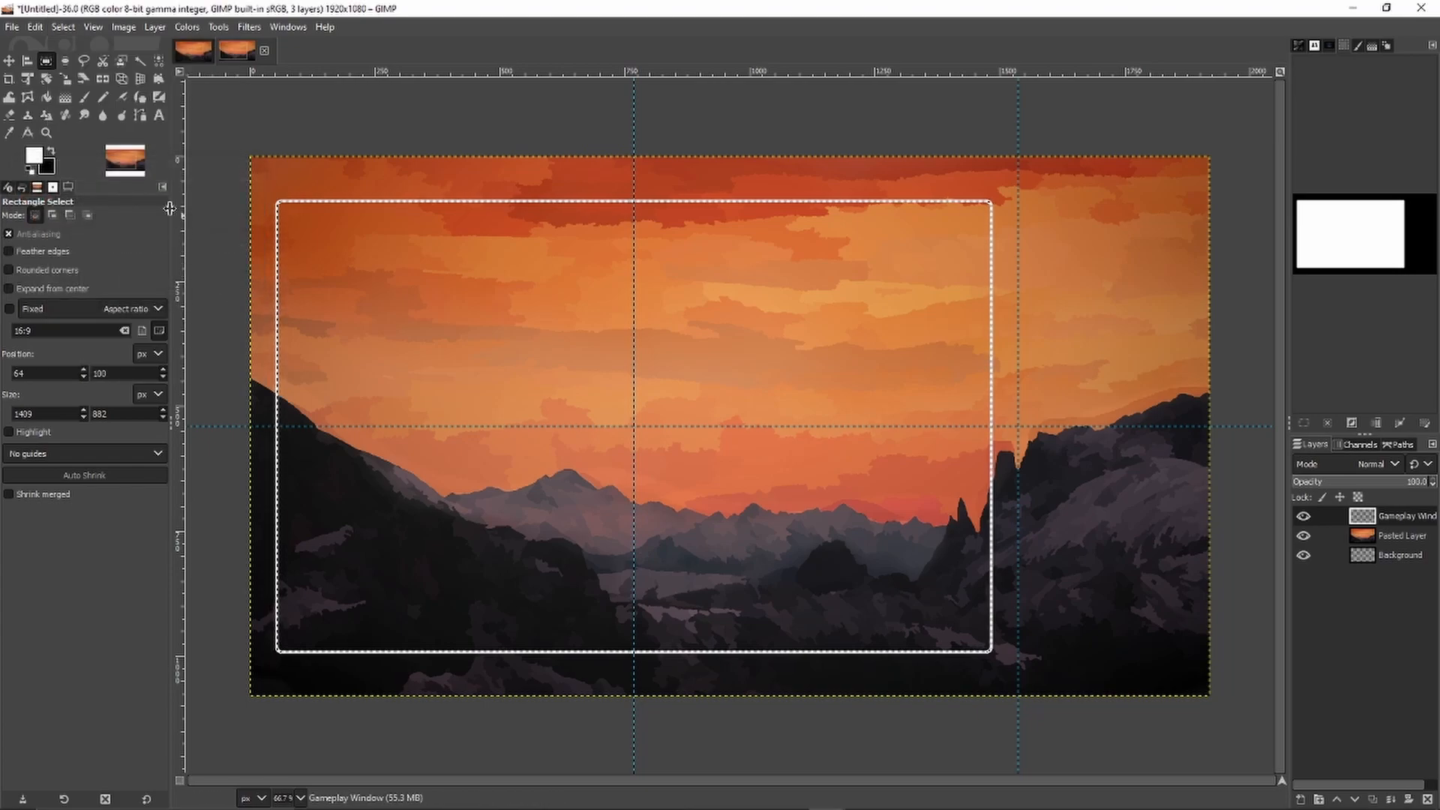
Step: Fill the gameplay window selection with white on the Gameplay Window layer
left_click(59, 30)
mouse_move(36, 27)
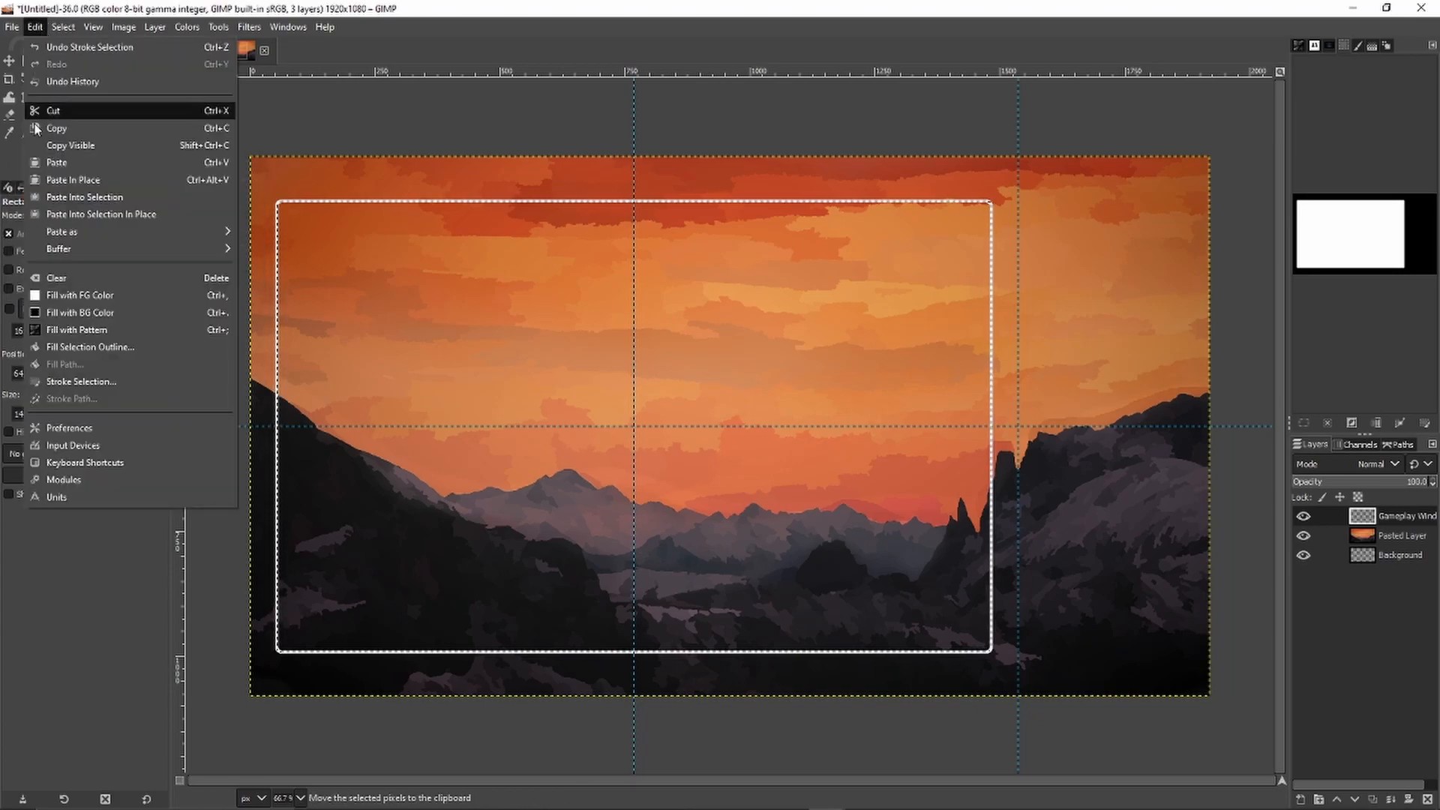
left_click(111, 299)
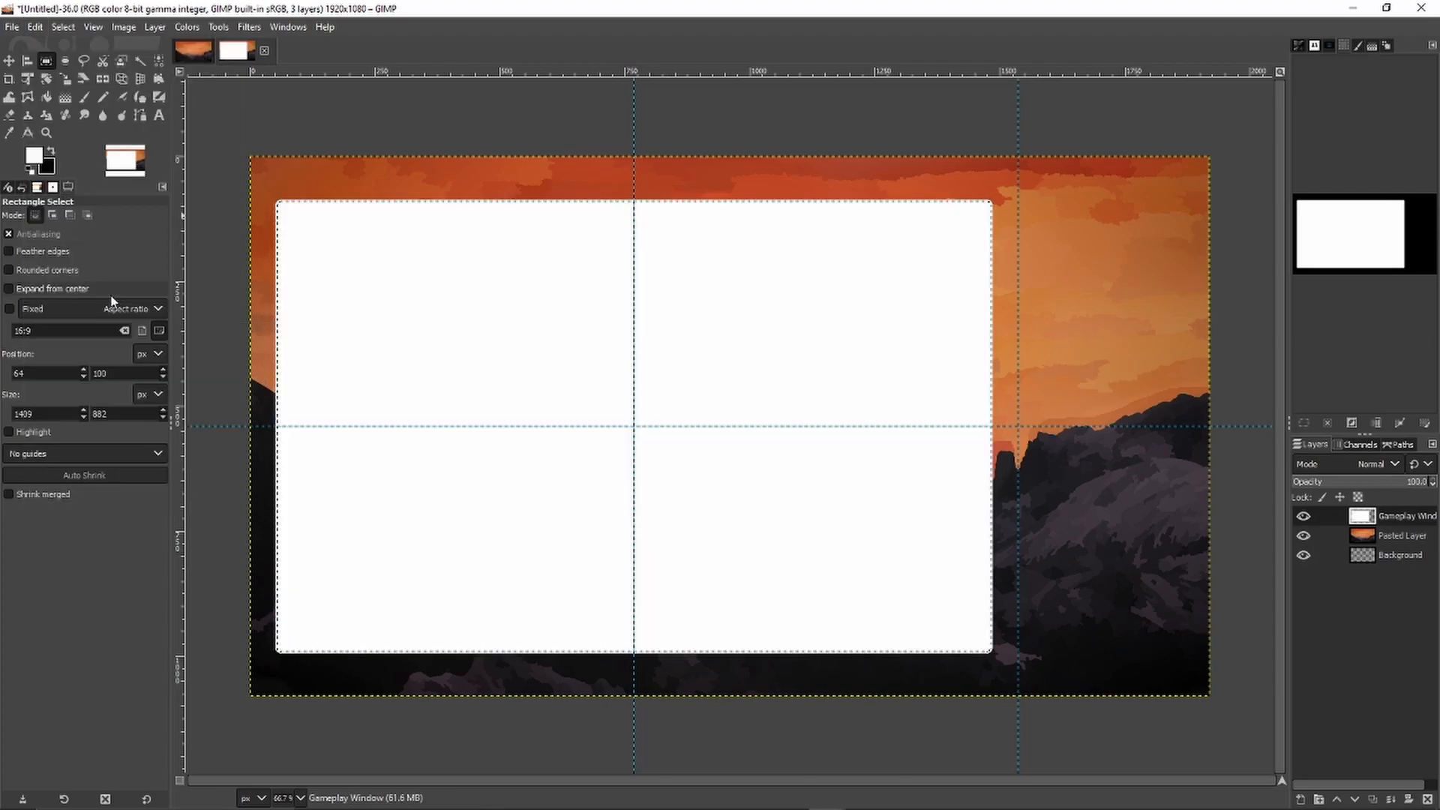
Step: Shrink the selection of the white gameplay rectangle by 10 px
left_click(63, 27)
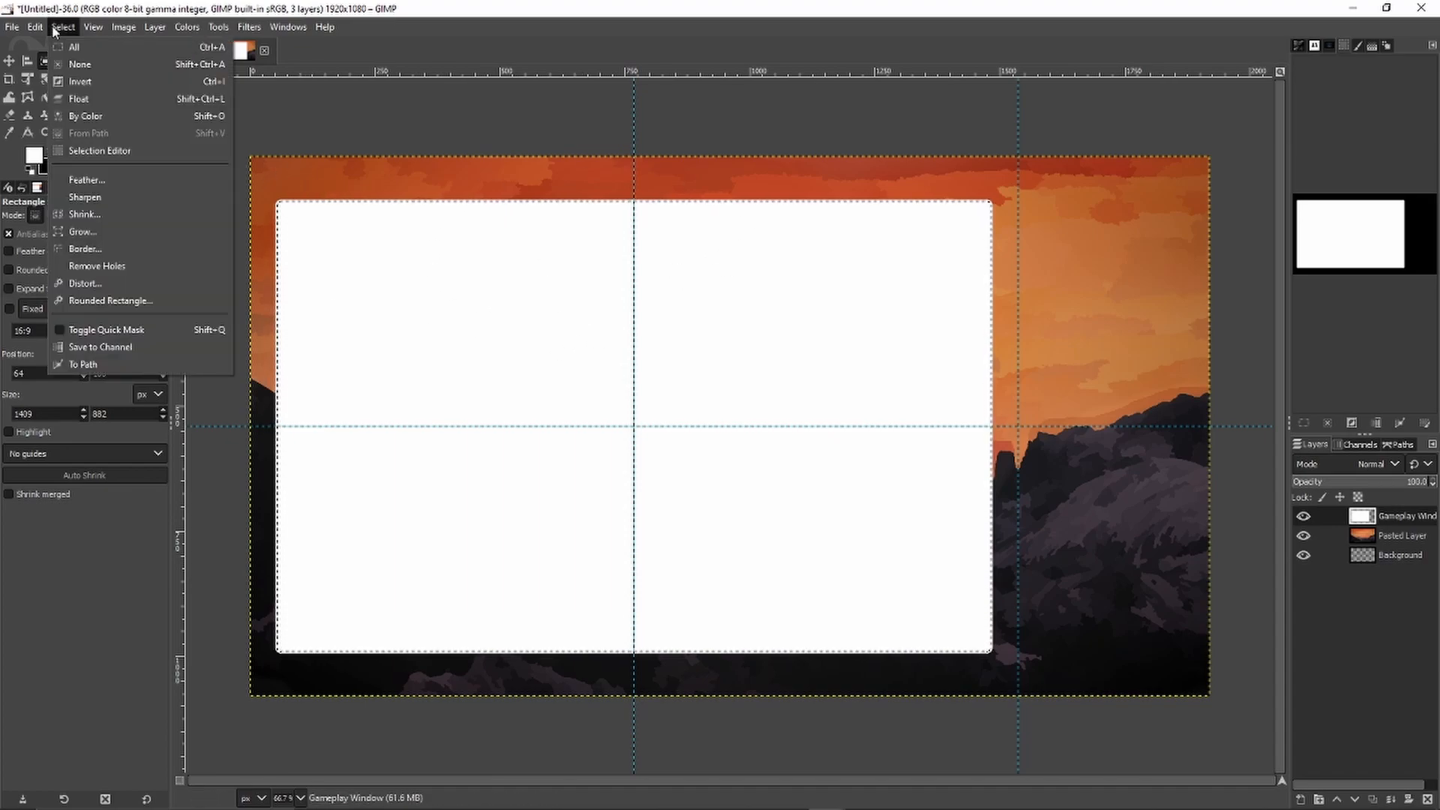
left_click(83, 215)
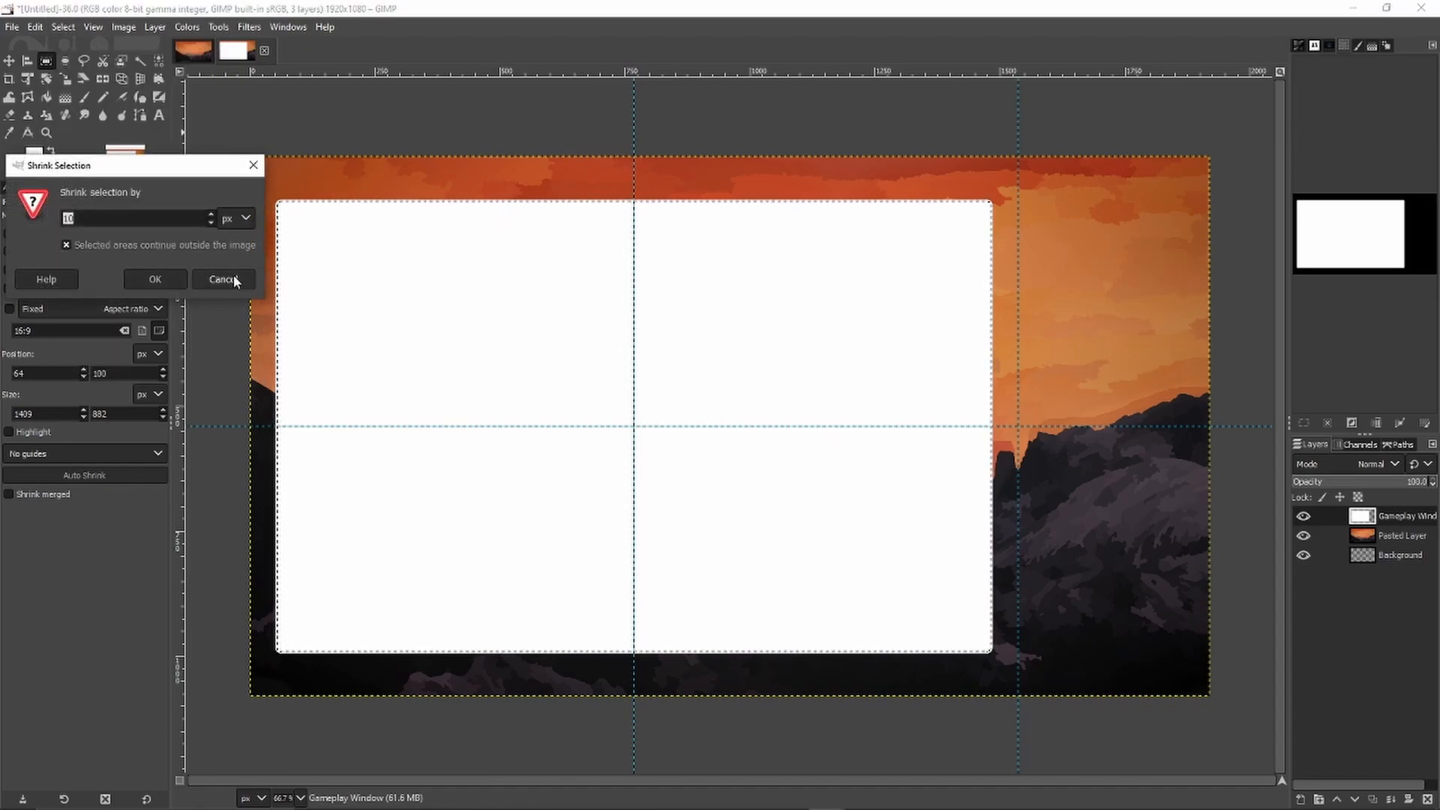
left_click(157, 279)
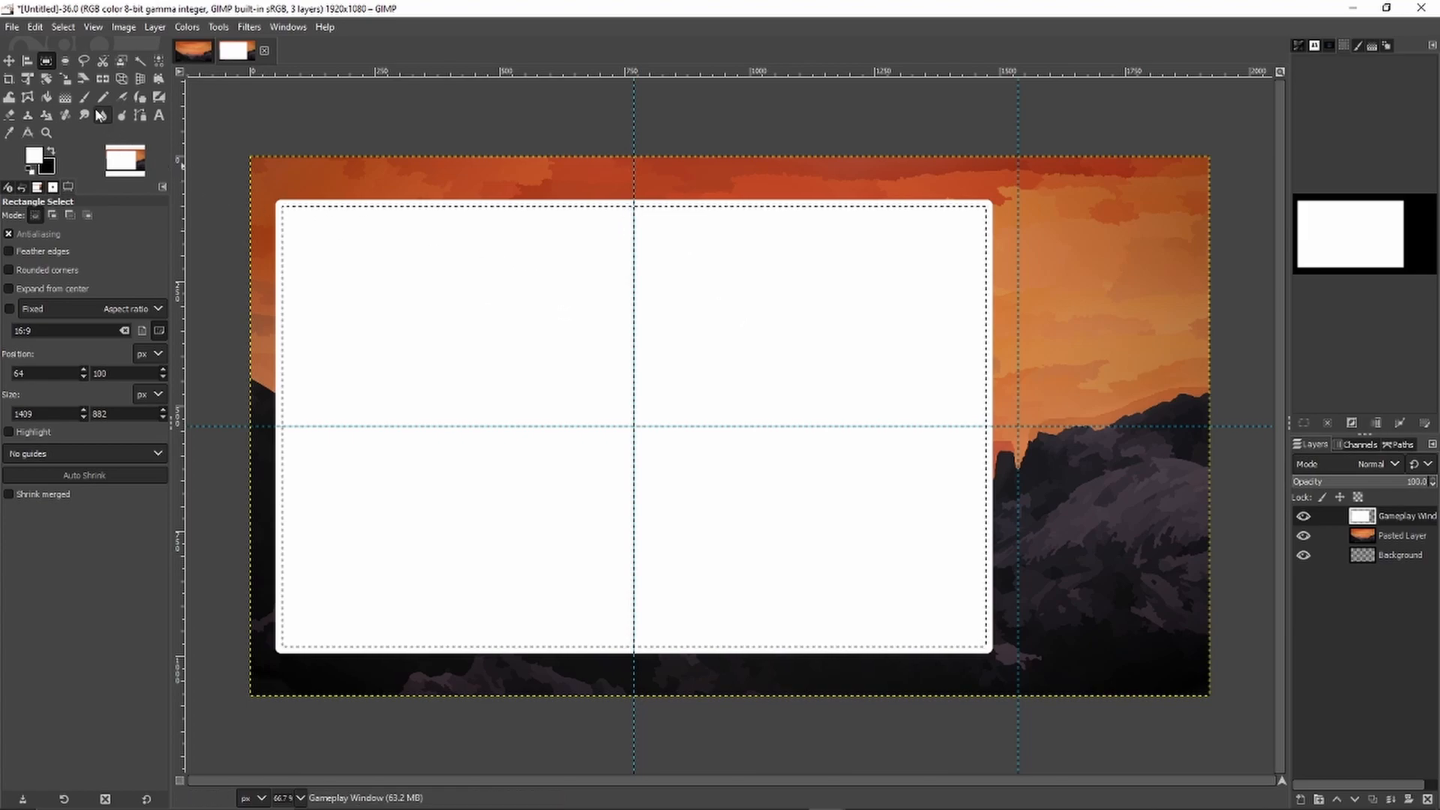
Step: Erase all the white inside the shrunken selection so only a white gameplay frame remains
left_click(9, 115)
left_click(350, 242)
mouse_move(350, 241)
left_mouse_down()
mouse_move(1013, 234)
mouse_move(535, 304)
mouse_move(932, 303)
mouse_move(626, 348)
mouse_move(650, 369)
mouse_move(603, 407)
mouse_move(713, 378)
mouse_move(583, 339)
mouse_move(513, 416)
mouse_move(313, 526)
mouse_move(274, 571)
mouse_move(358, 641)
mouse_move(558, 640)
mouse_move(836, 588)
mouse_move(1059, 568)
mouse_move(793, 545)
left_mouse_up()
left_click_drag(798, 460, 522, 469)
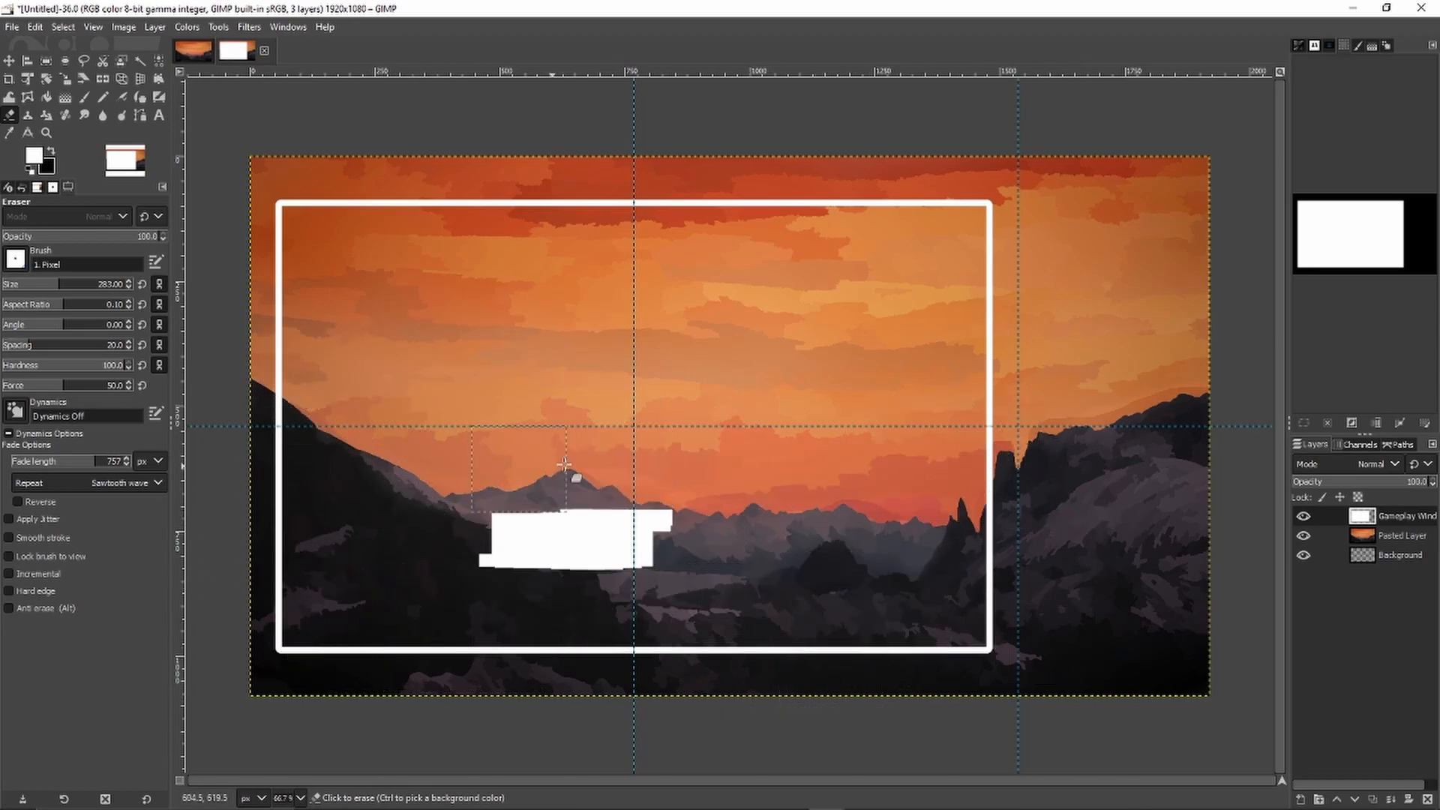
left_click_drag(594, 543, 676, 570)
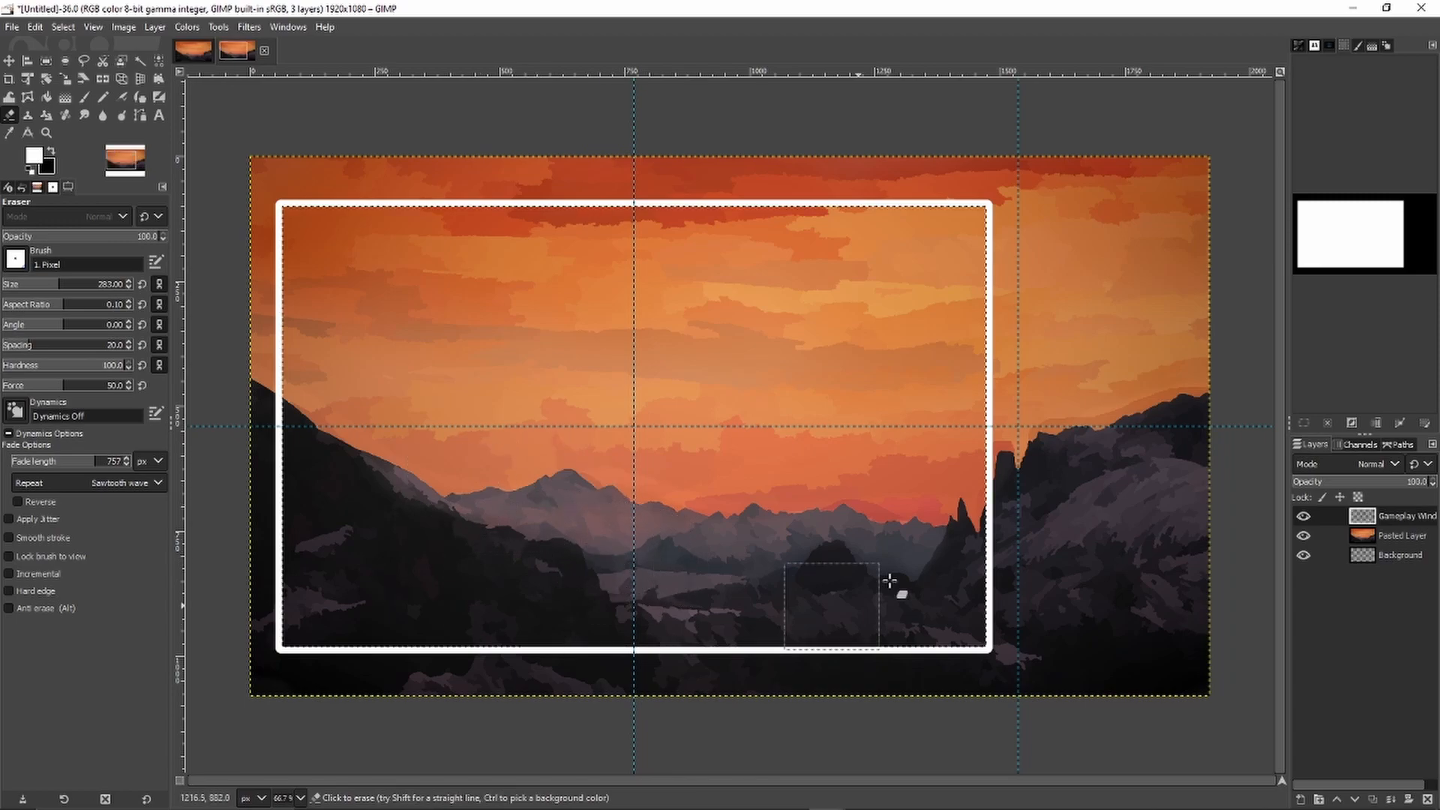
Step: Add a transparent 1920 × 1080 px layer named "Black Screen" above the Gameplay Window layer
mouse_move(1198, 803)
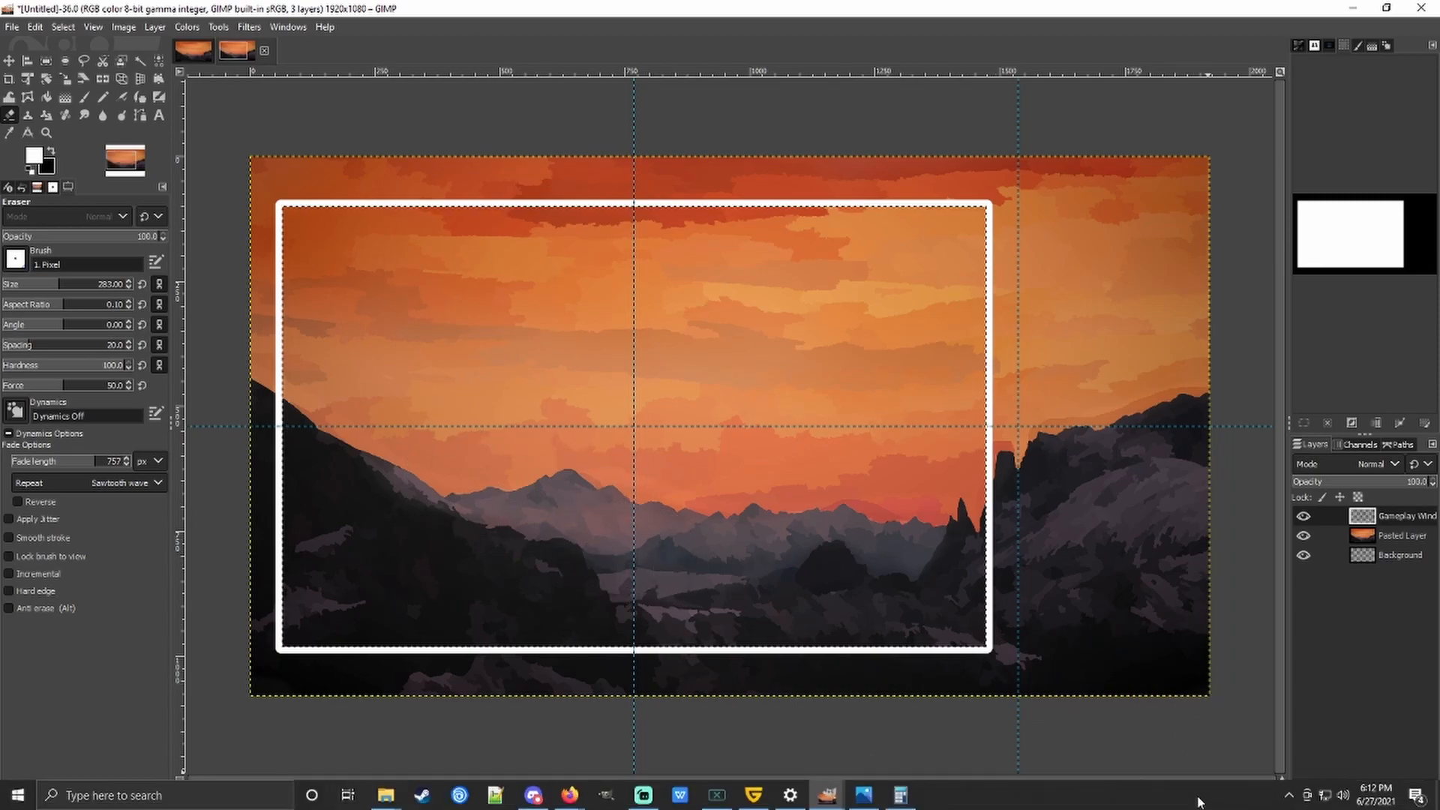
right_click(1409, 518)
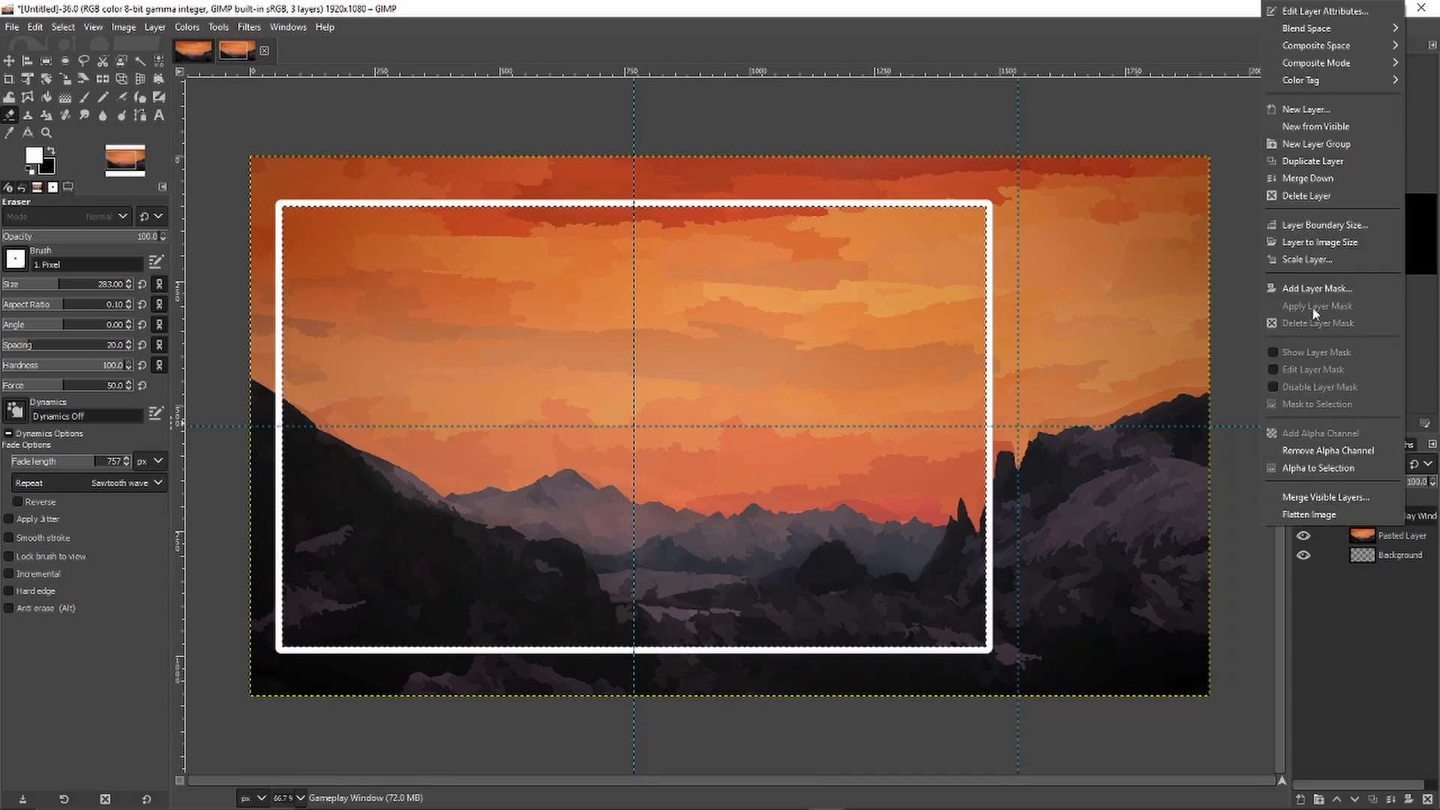
left_click(1332, 114)
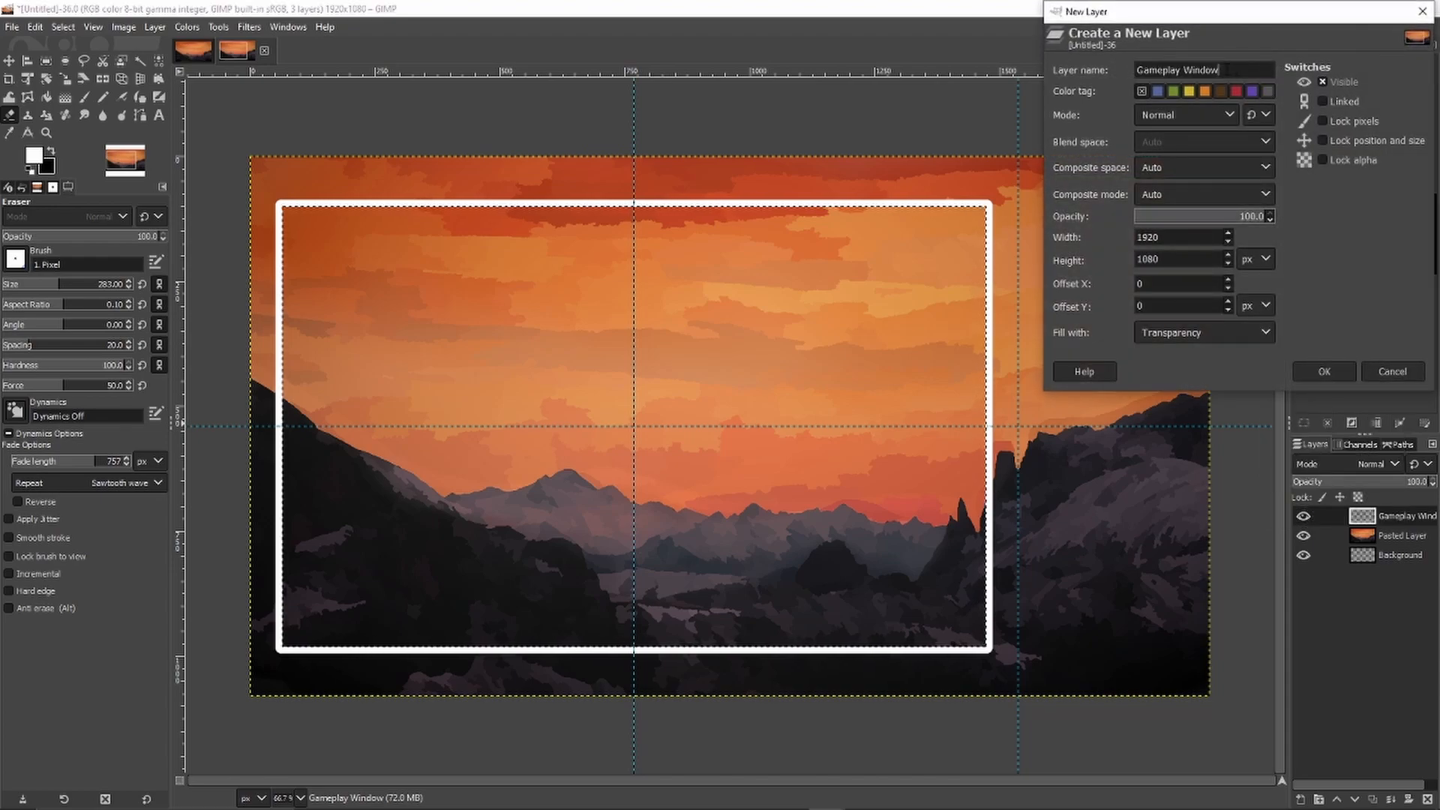
type("Black Screen")
key("Return")
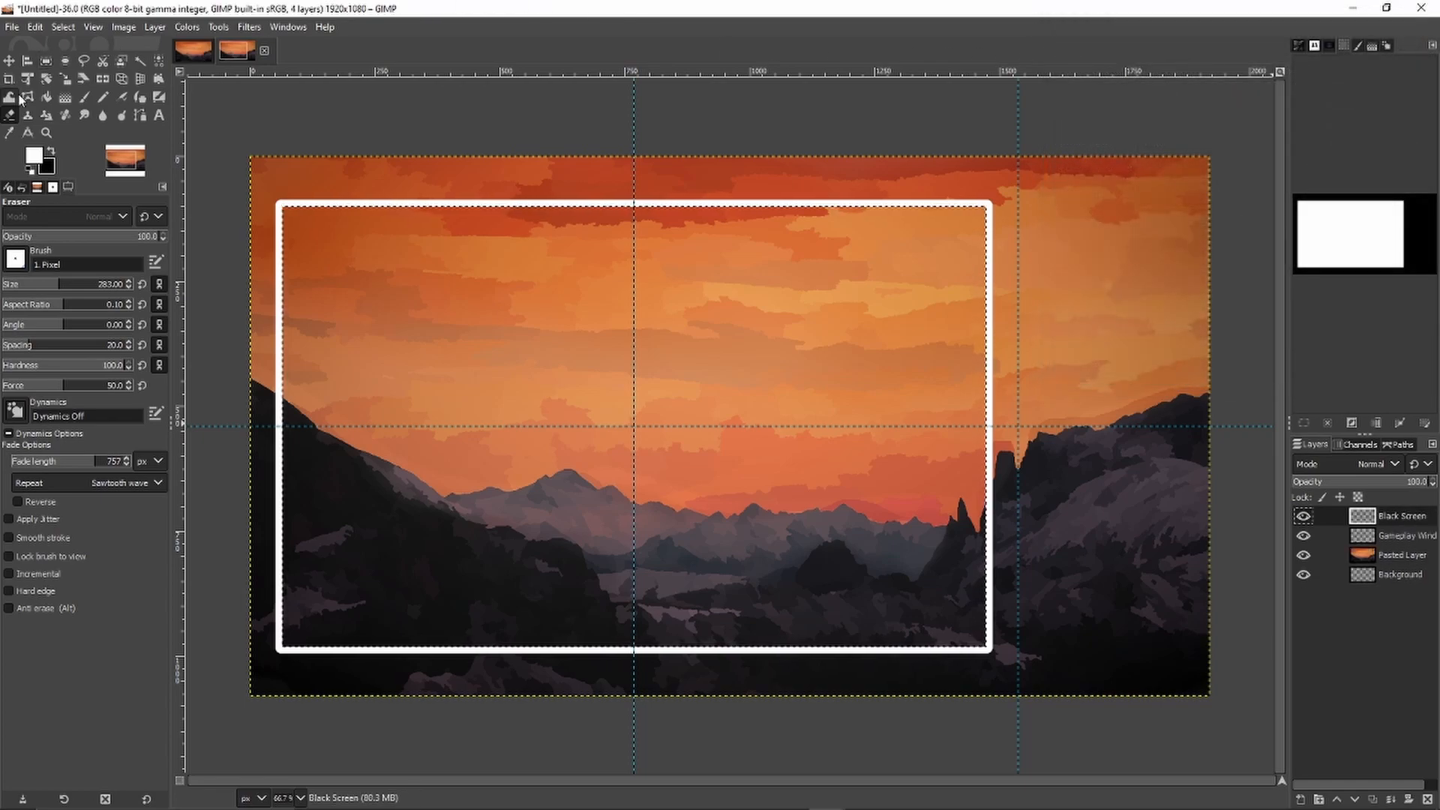
Step: Bucket-fill the selected area inside the white gameplay frame with black on the Black Screen layer
left_click(47, 96)
left_click(51, 154)
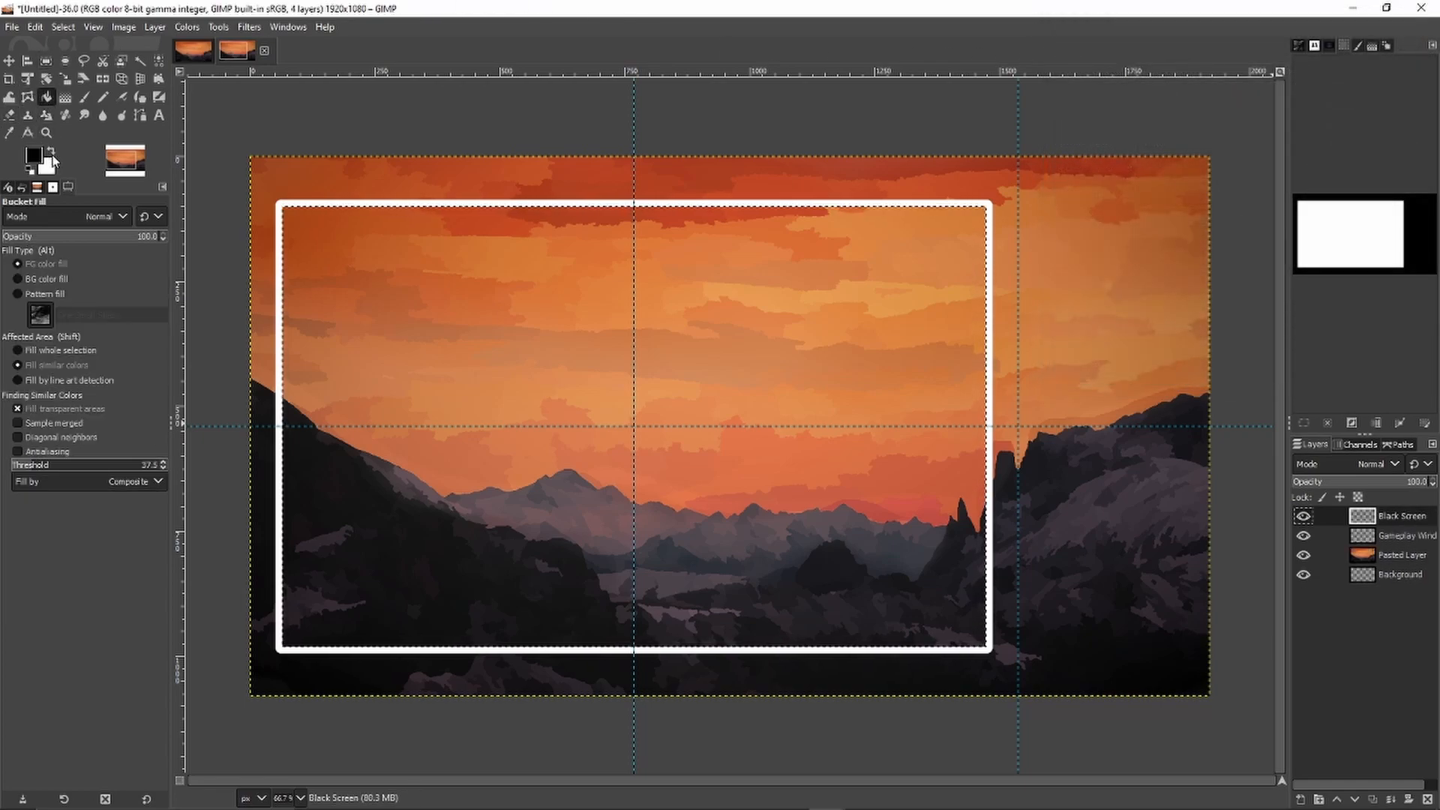
left_click(454, 289)
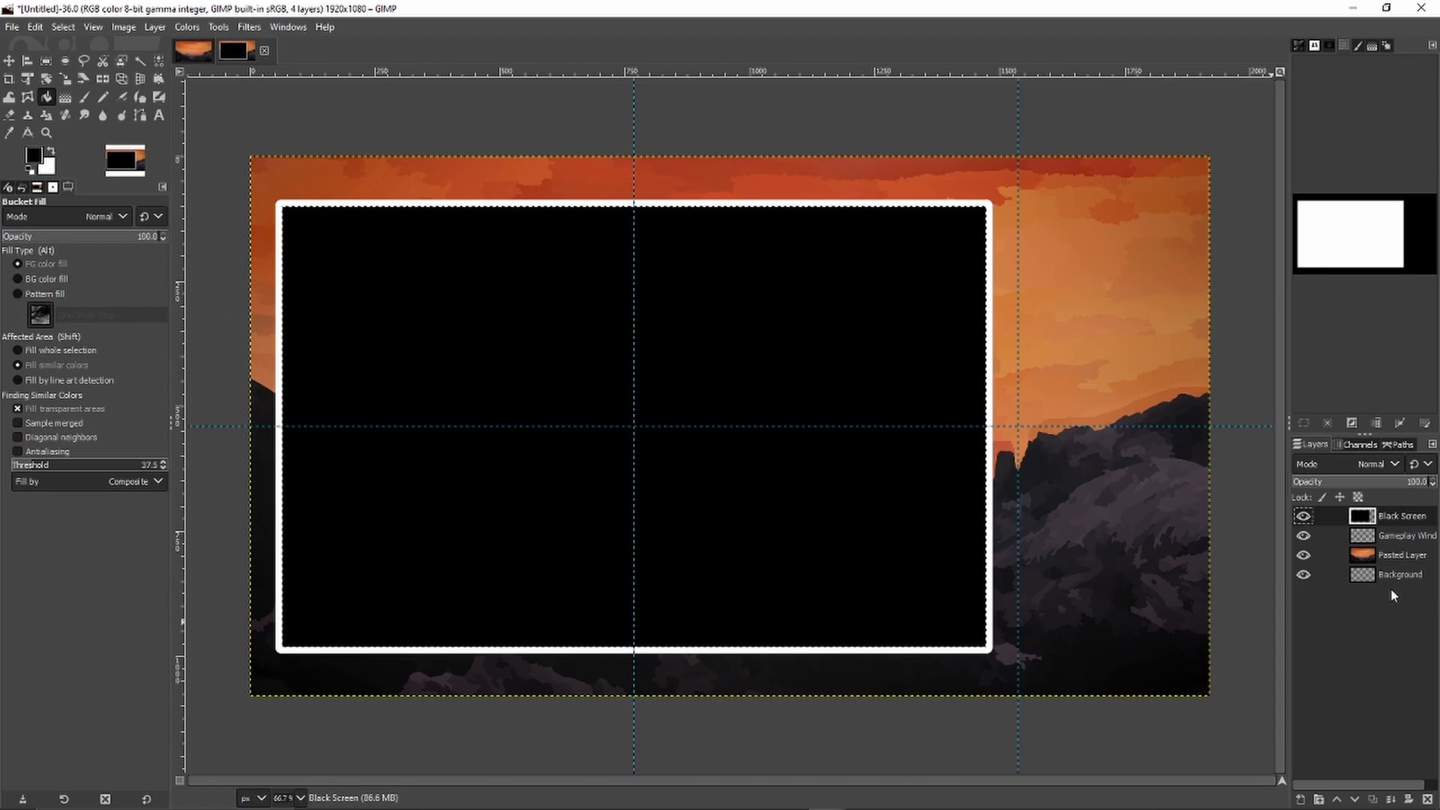
Step: Add a transparent 1920 × 1080 px layer named "Webcam" above the Black Screen layer
right_click(1393, 515)
left_click(1343, 112)
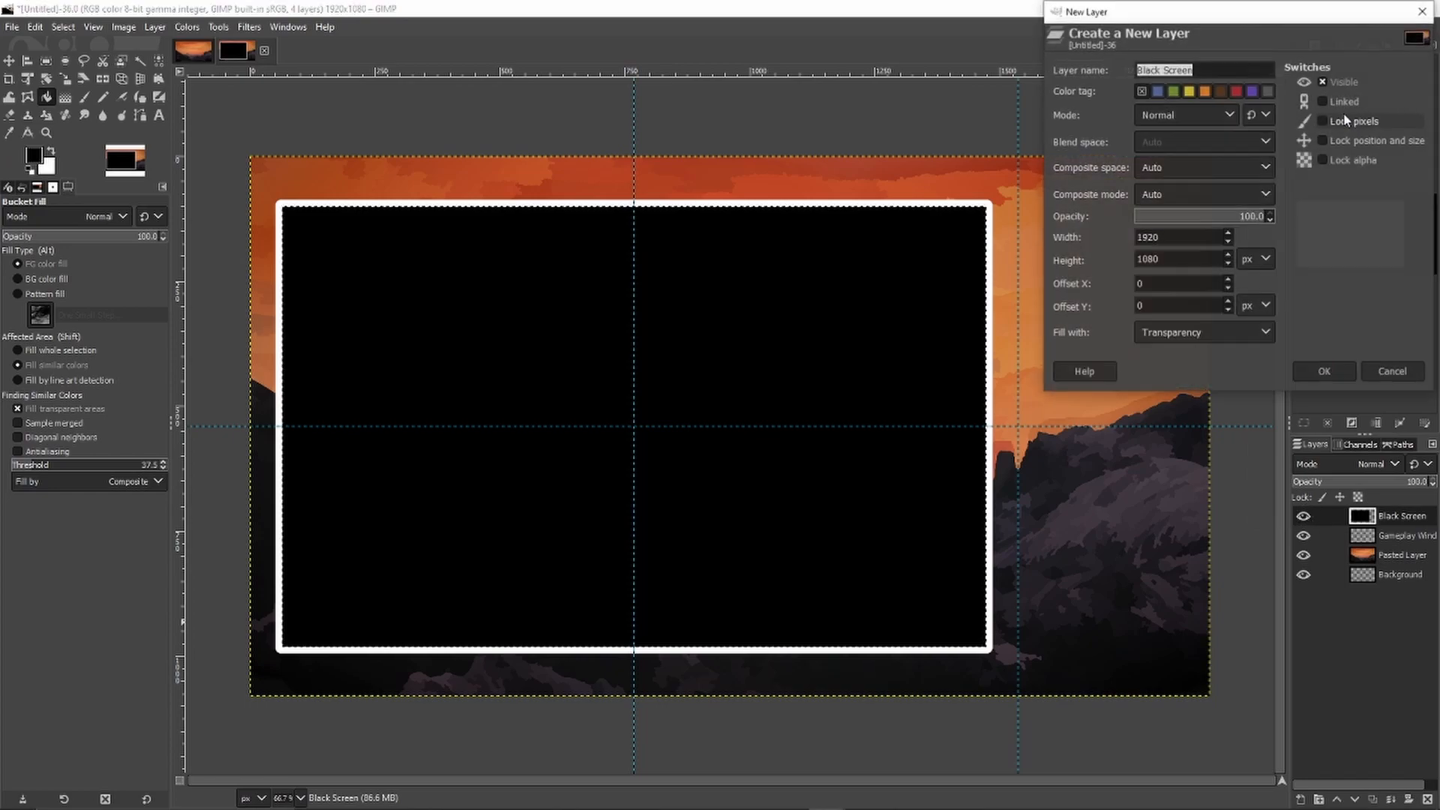
type("Webcam")
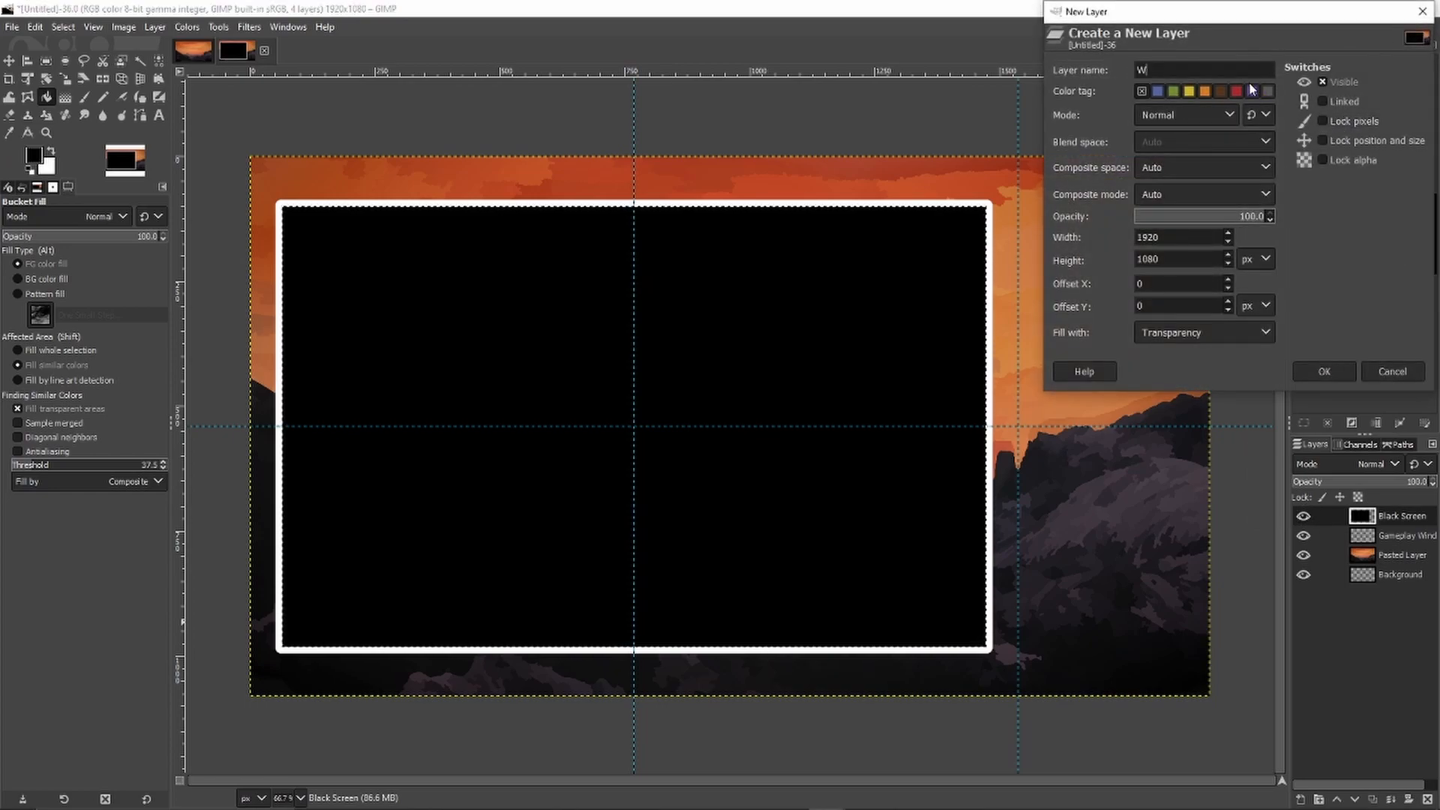
key("Return")
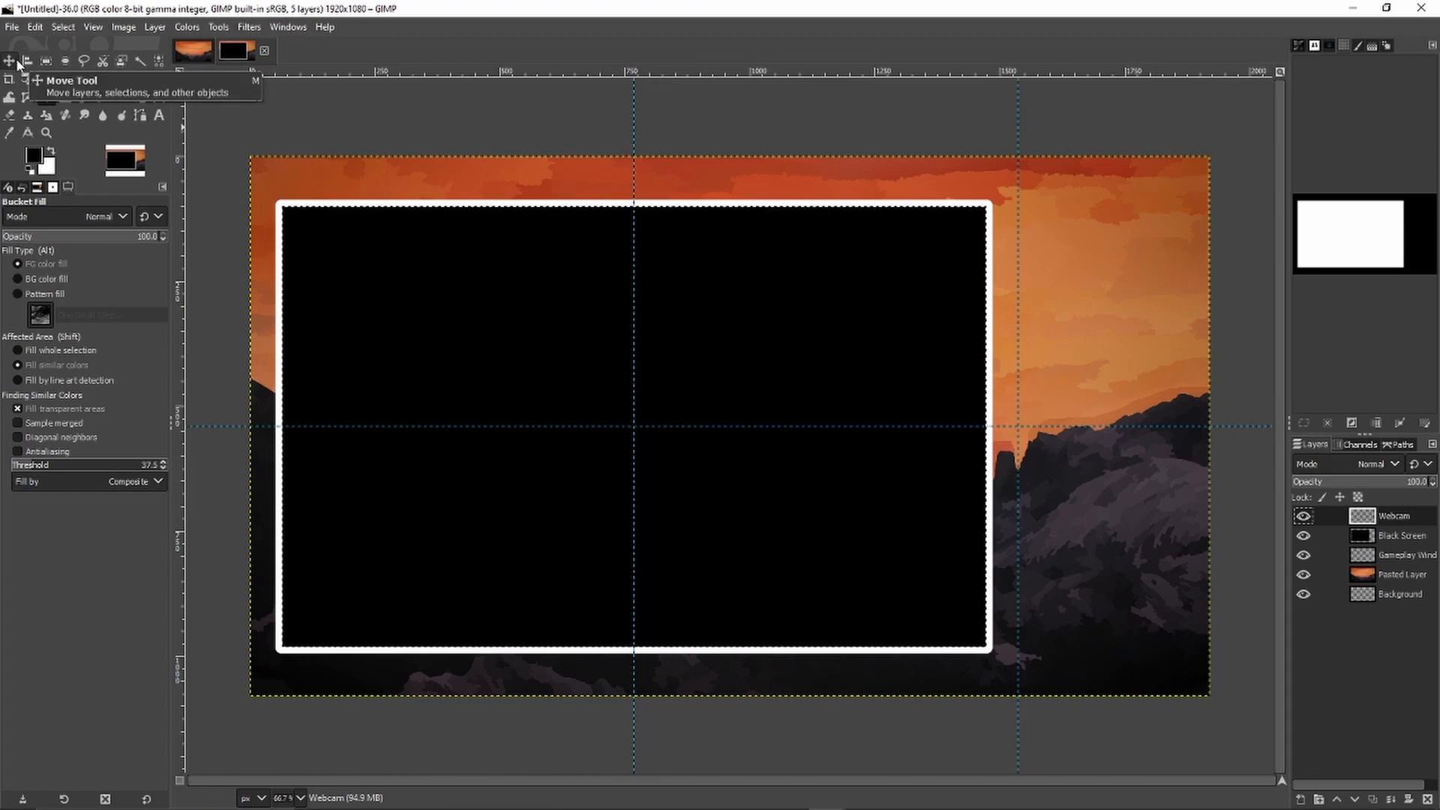
Step: Select a rectangle of about 388 × 290 px beside the gameplay frame's upper right corner and make the Webcam layer active
left_click(46, 61)
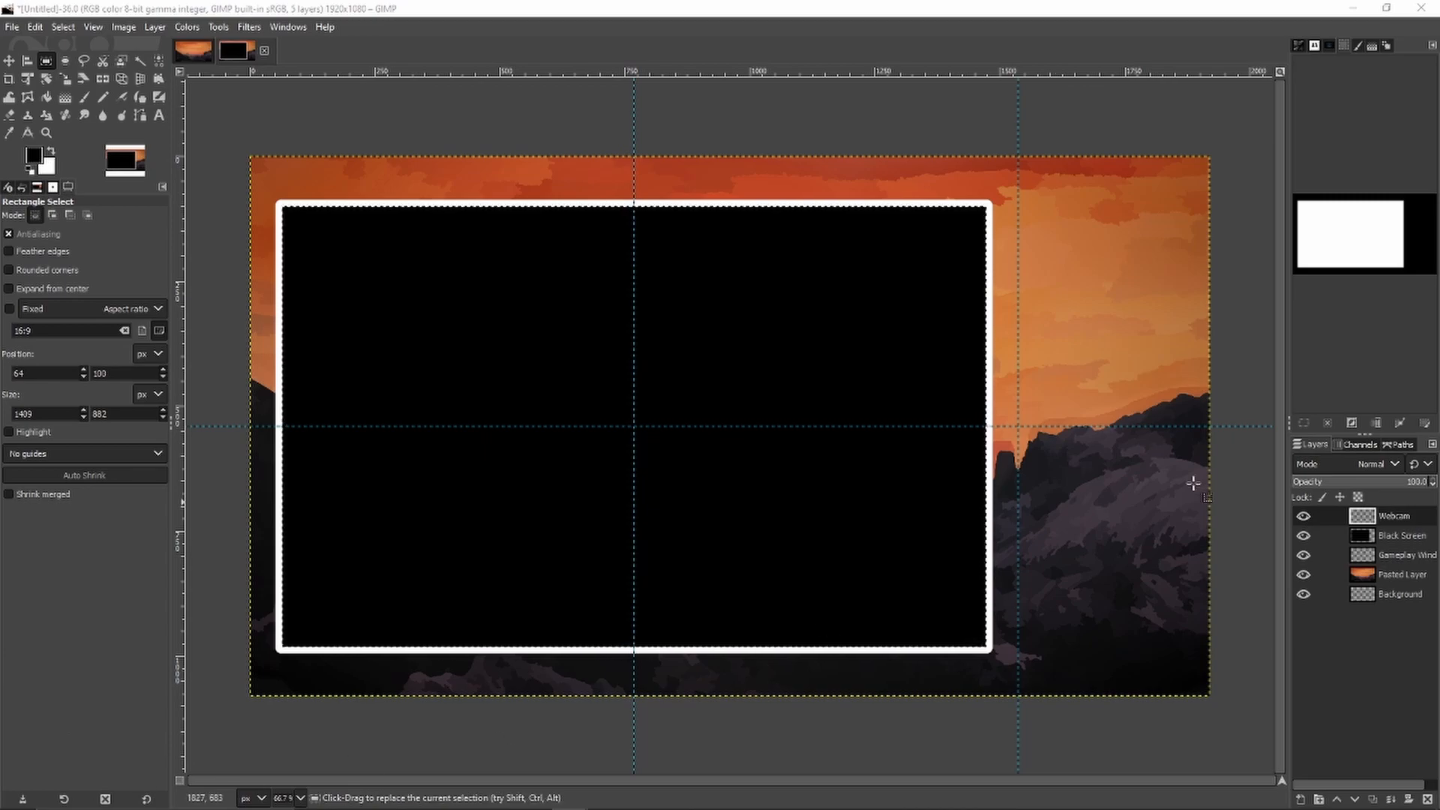
scroll(1213, 242, "up", 1)
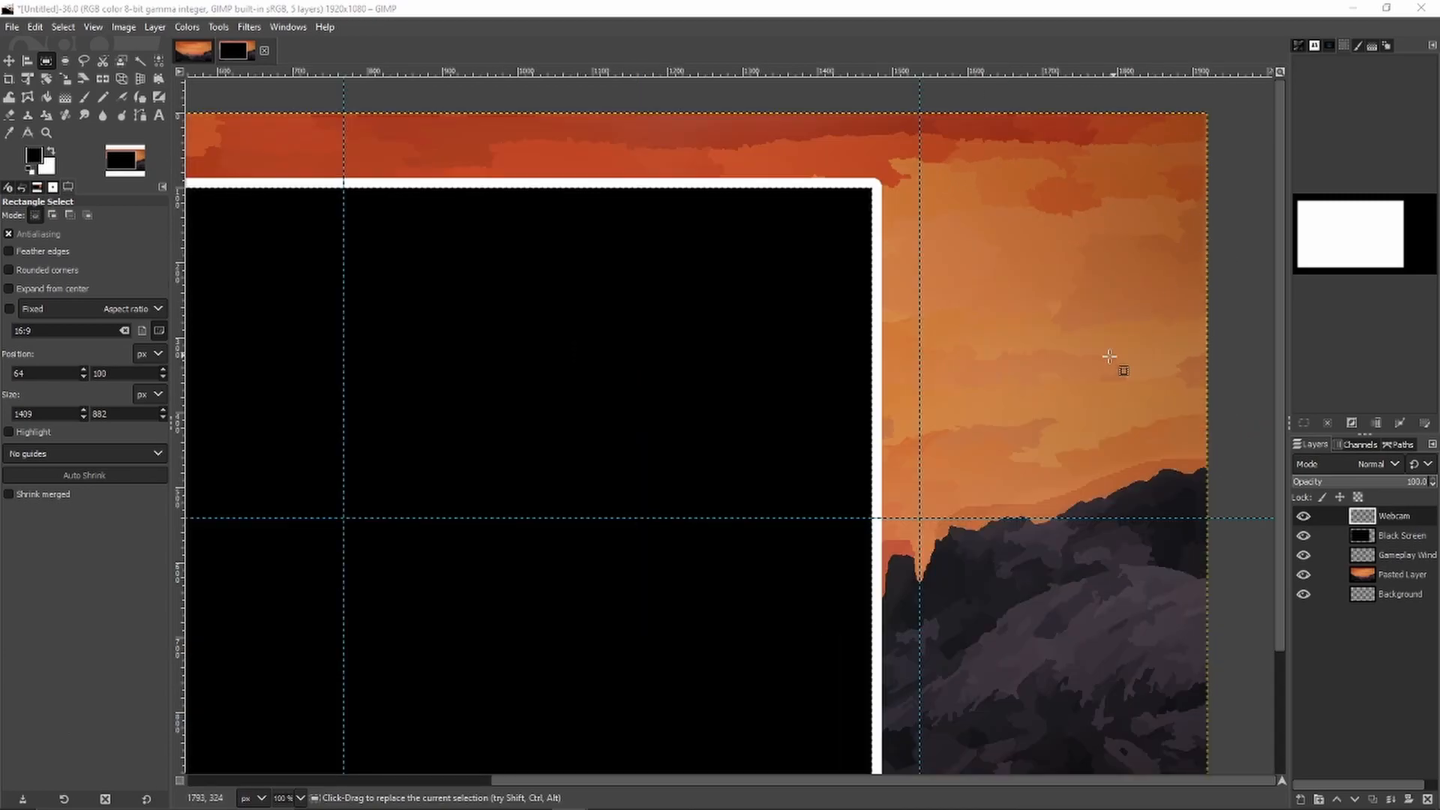
left_click(726, 780)
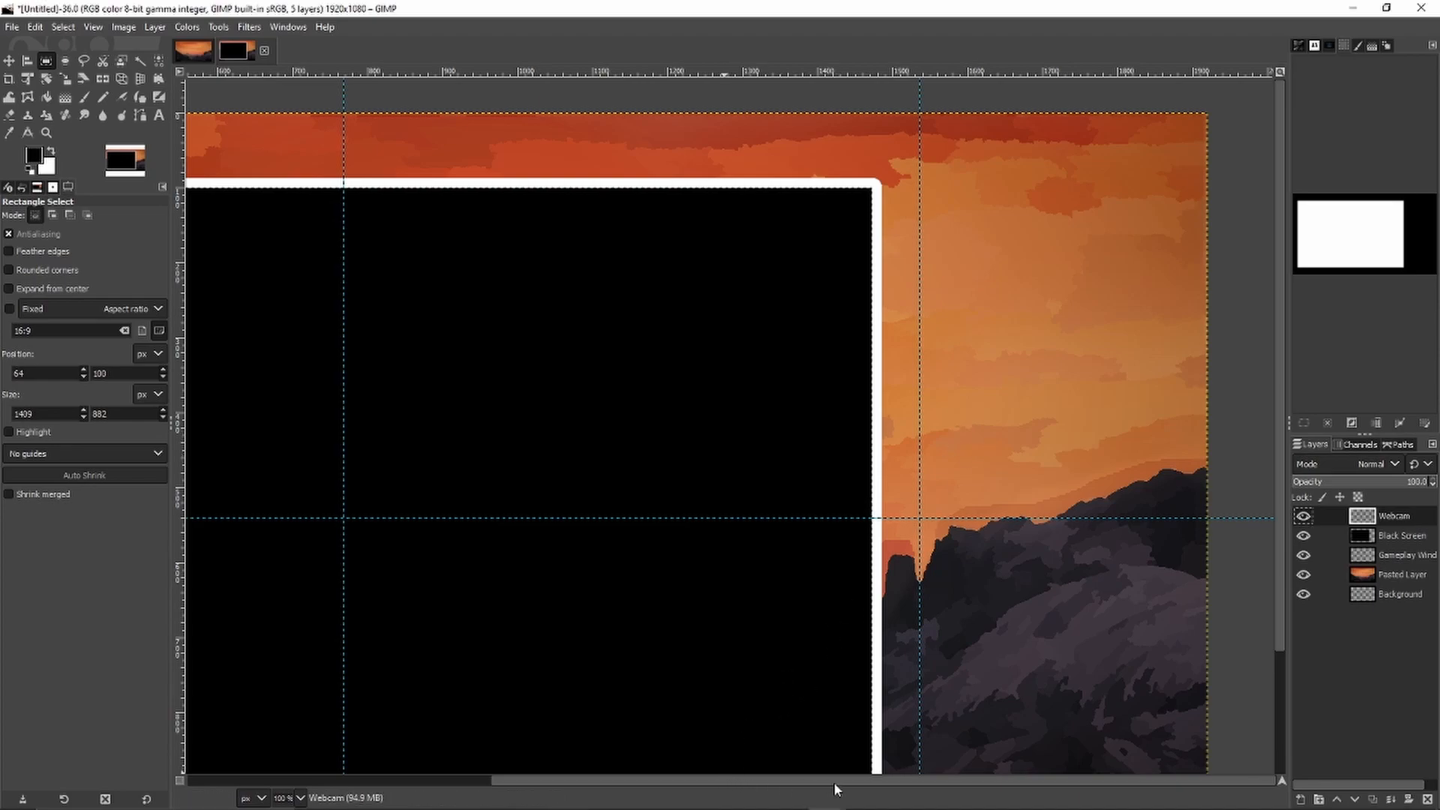
left_click_drag(911, 180, 1201, 399)
left_click_drag(1045, 303, 1028, 291)
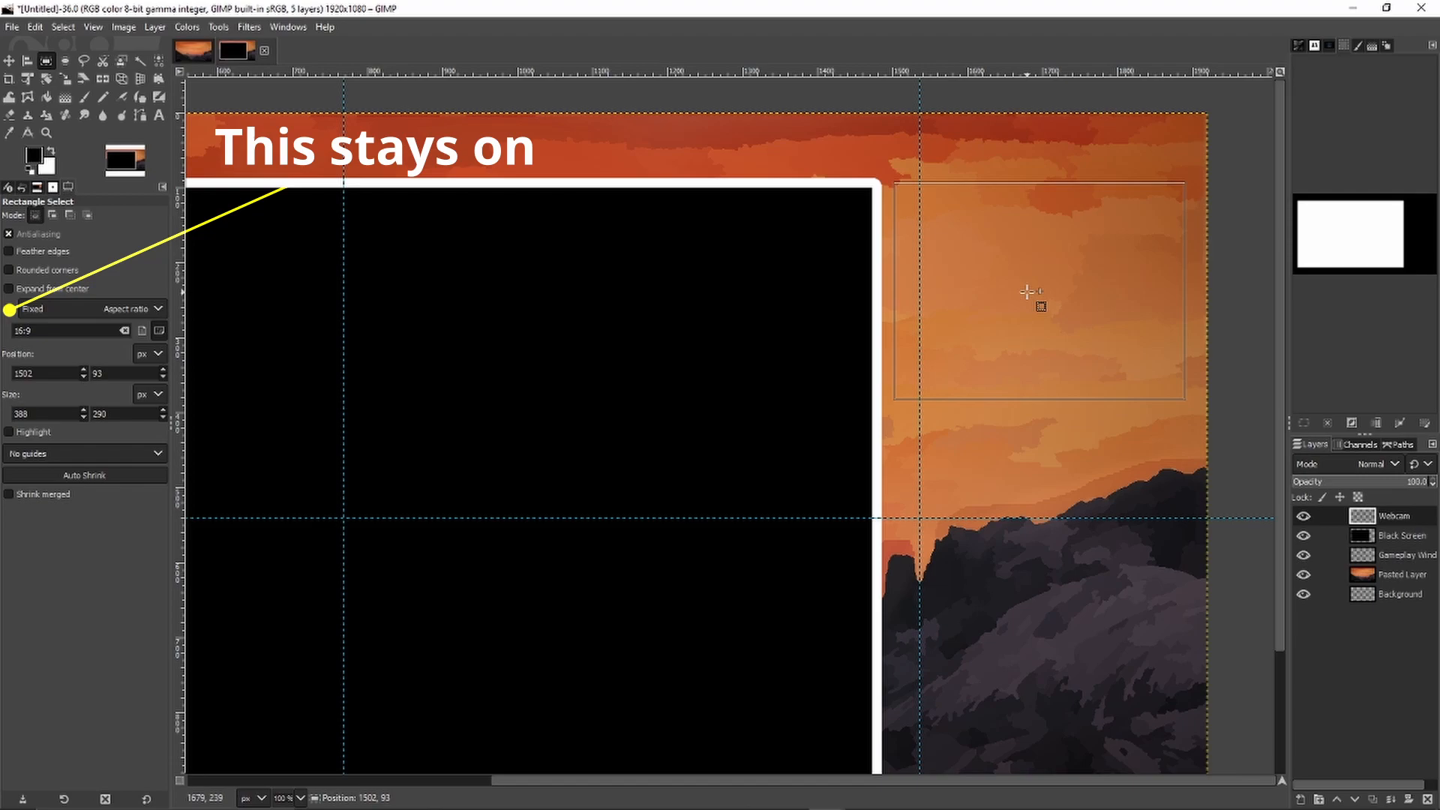
left_click_drag(1028, 291, 1029, 289)
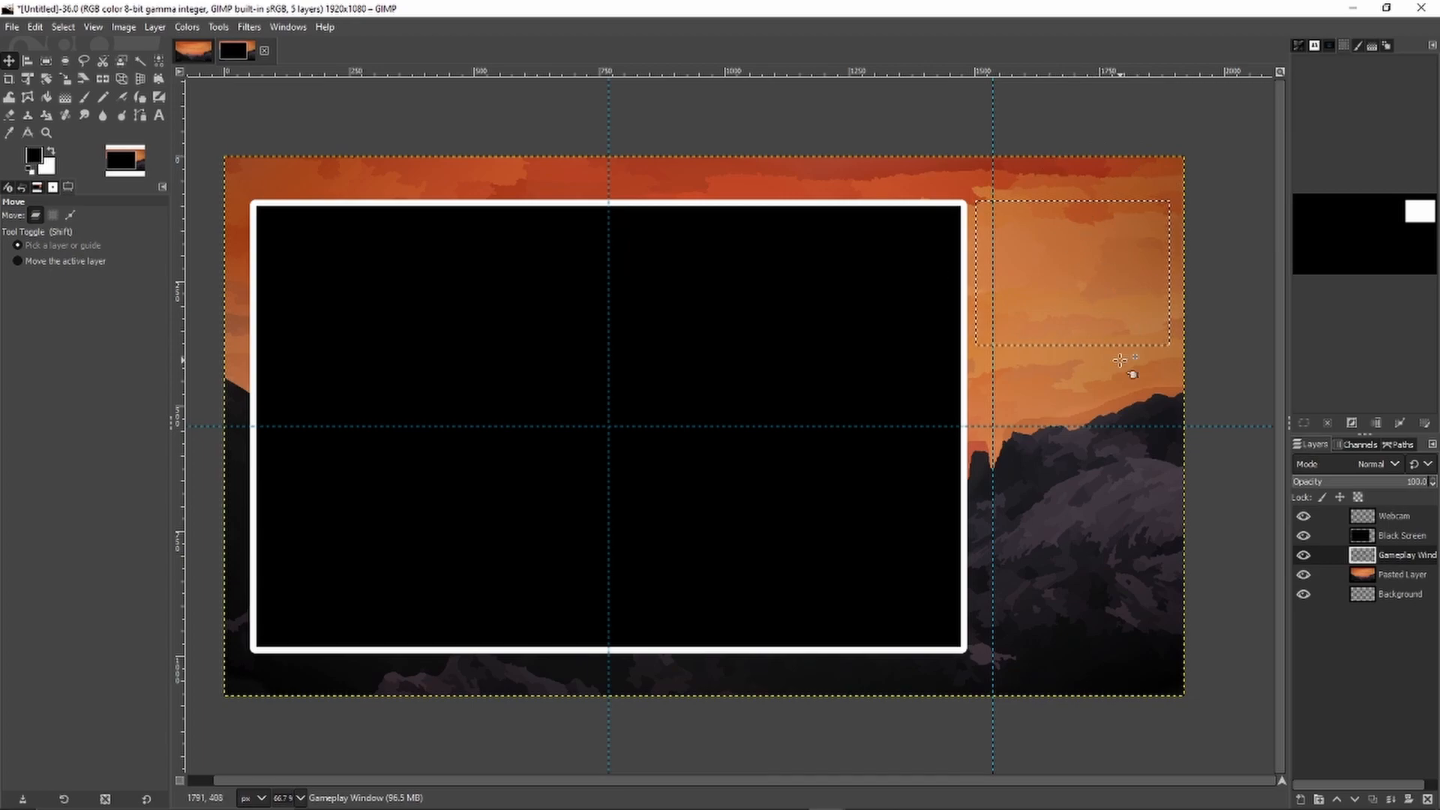
left_click(1393, 516)
Step: Try to stroke the webcam selection with a solid black line, and undo it
left_click(35, 27)
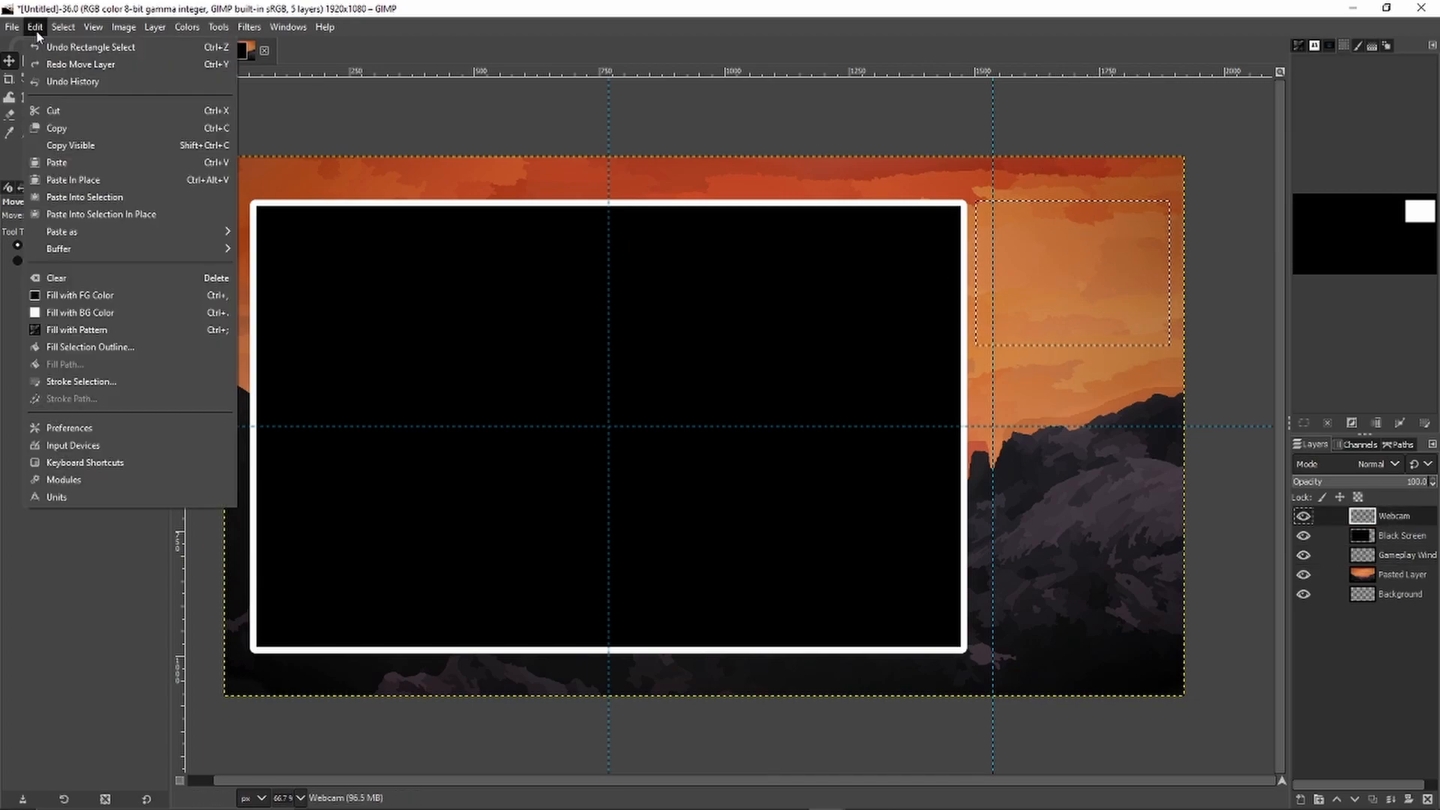
left_click(139, 383)
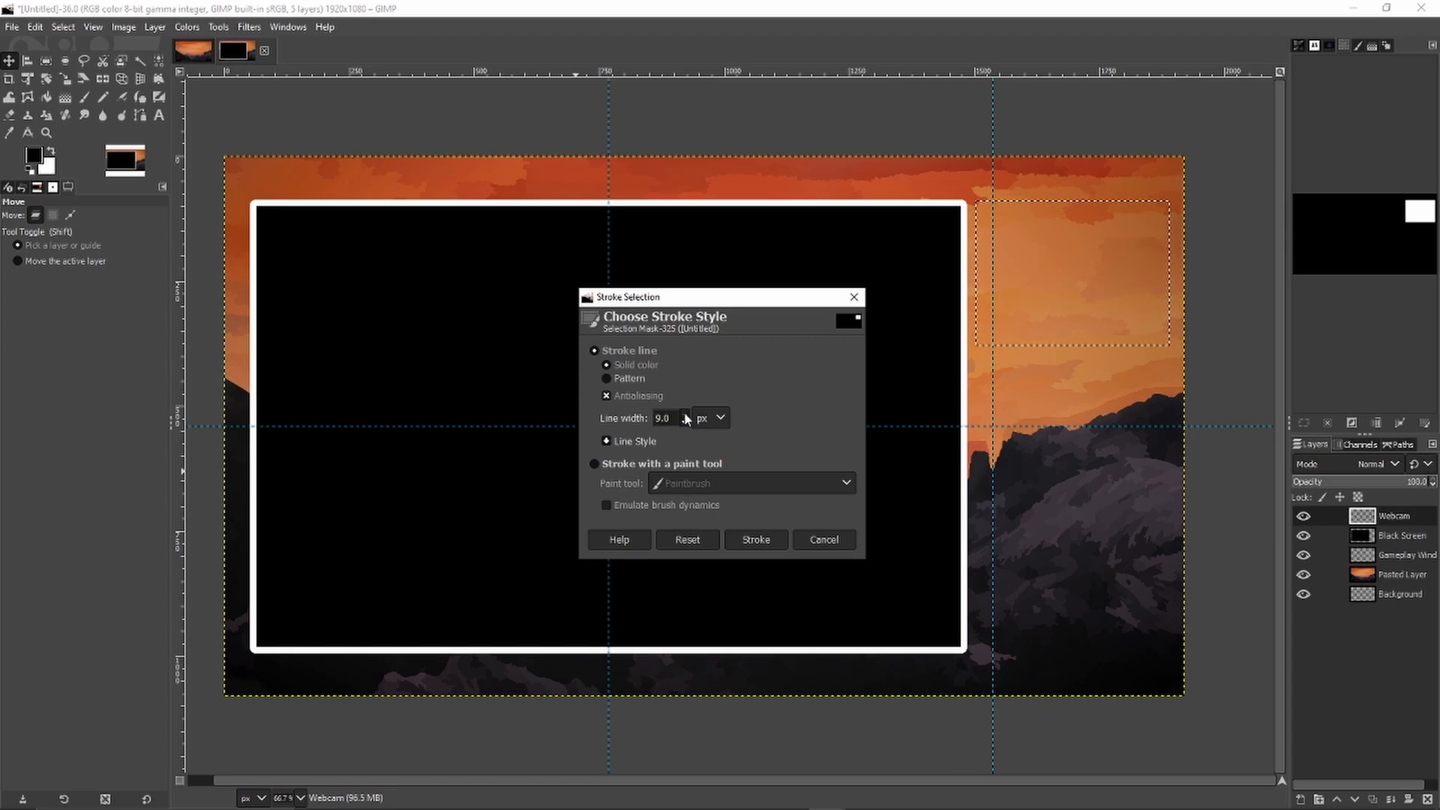
left_click(768, 540)
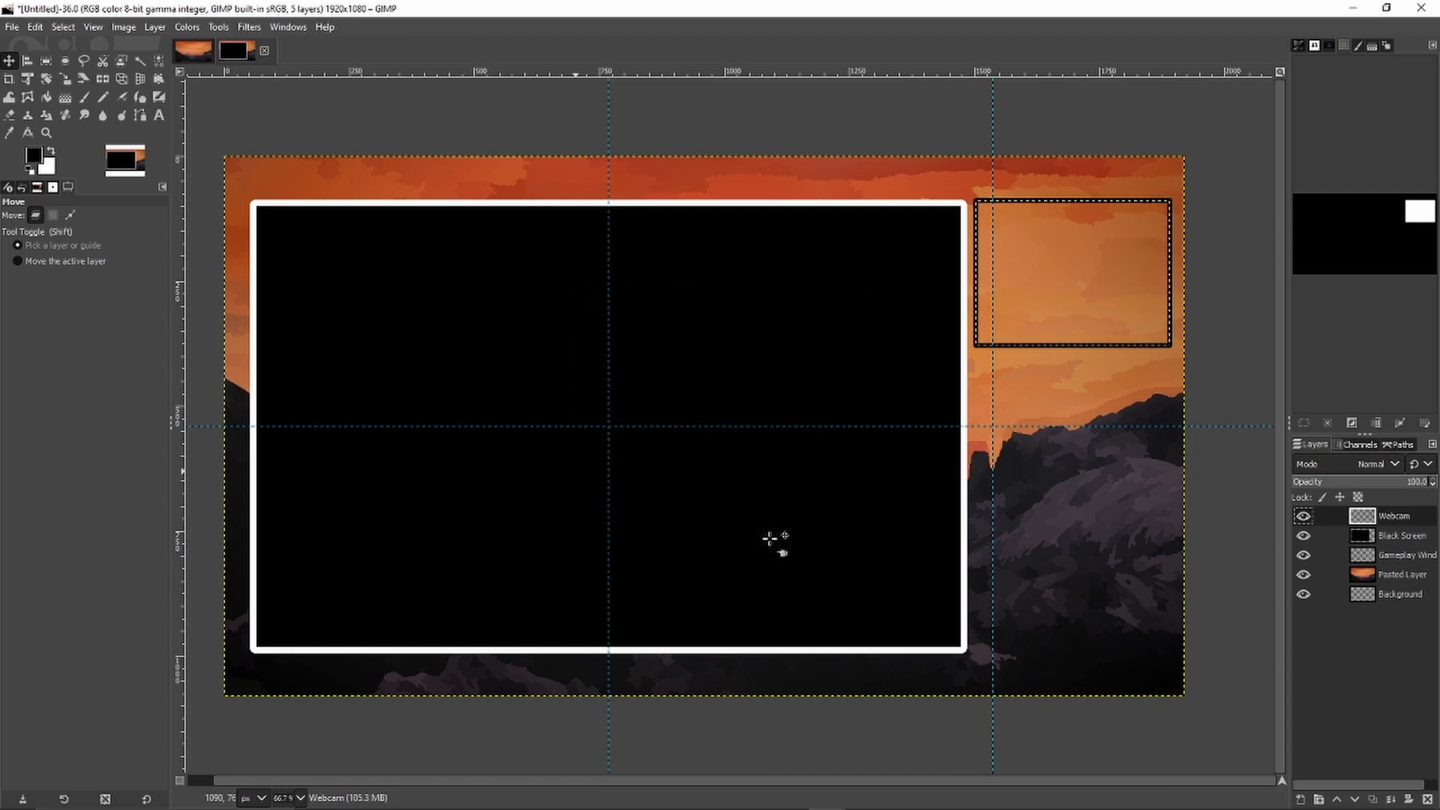
key("ctrl+z")
Step: Stroke the webcam selection with a solid white line 10 px wide on the Webcam layer
left_click(51, 152)
left_click(64, 28)
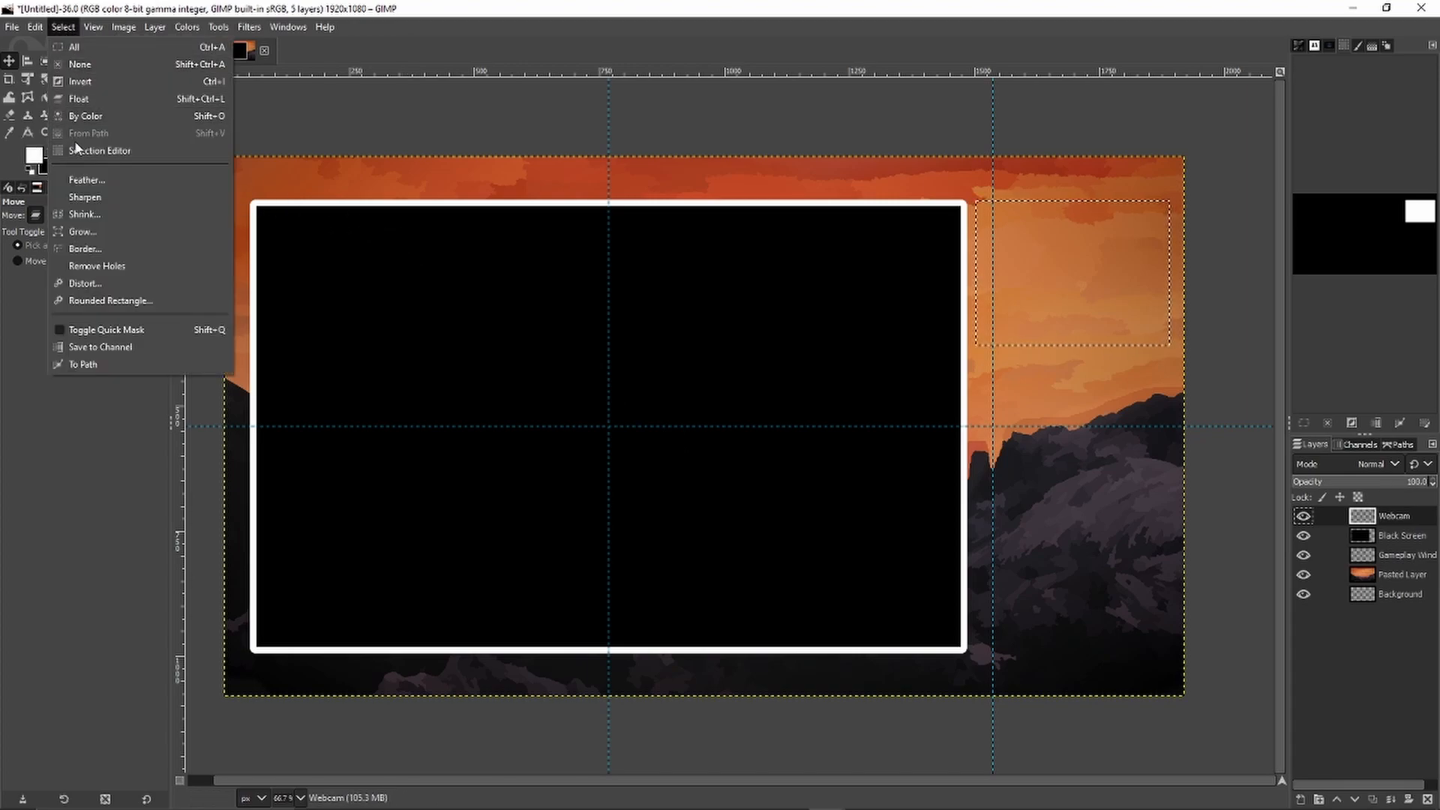
mouse_move(35, 28)
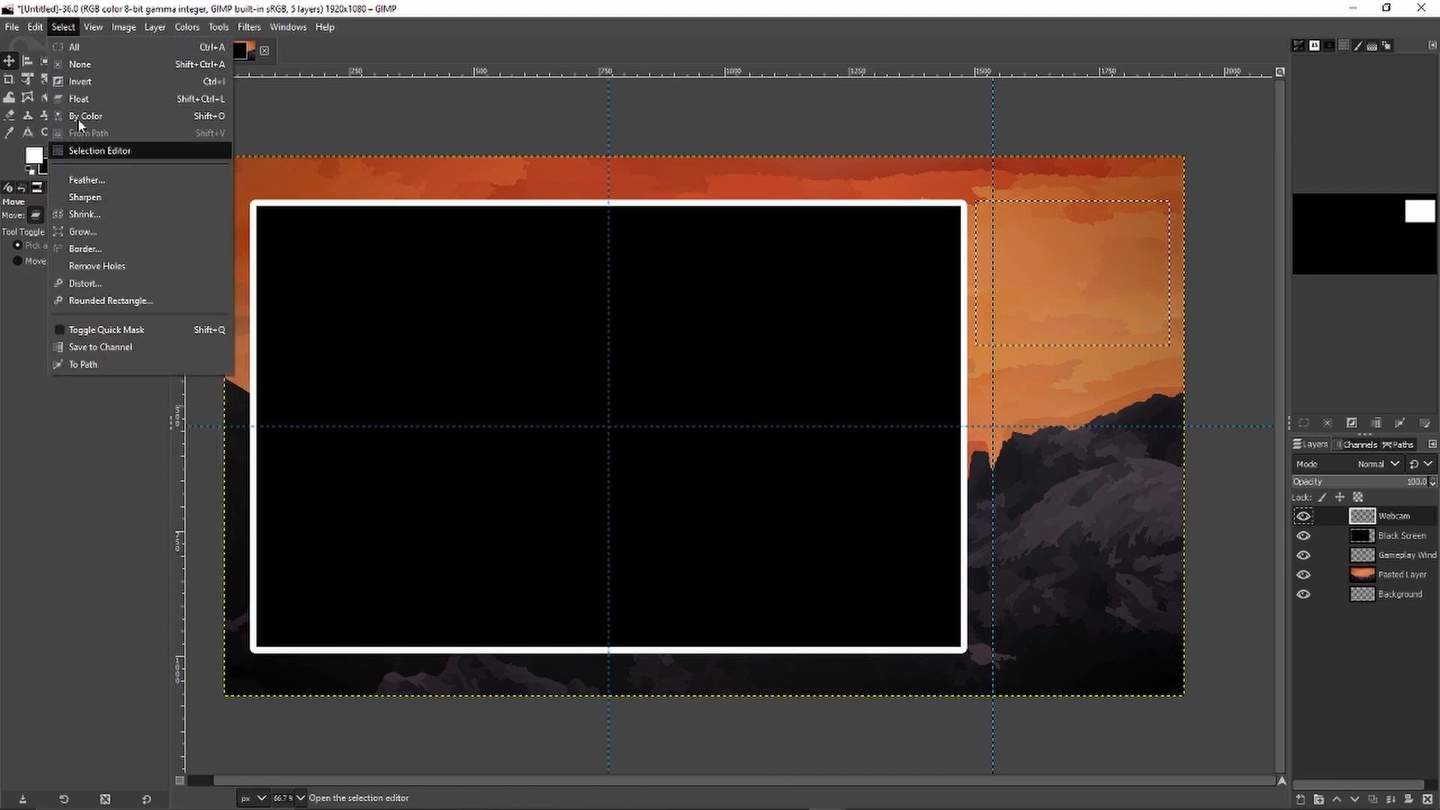
left_click(69, 381)
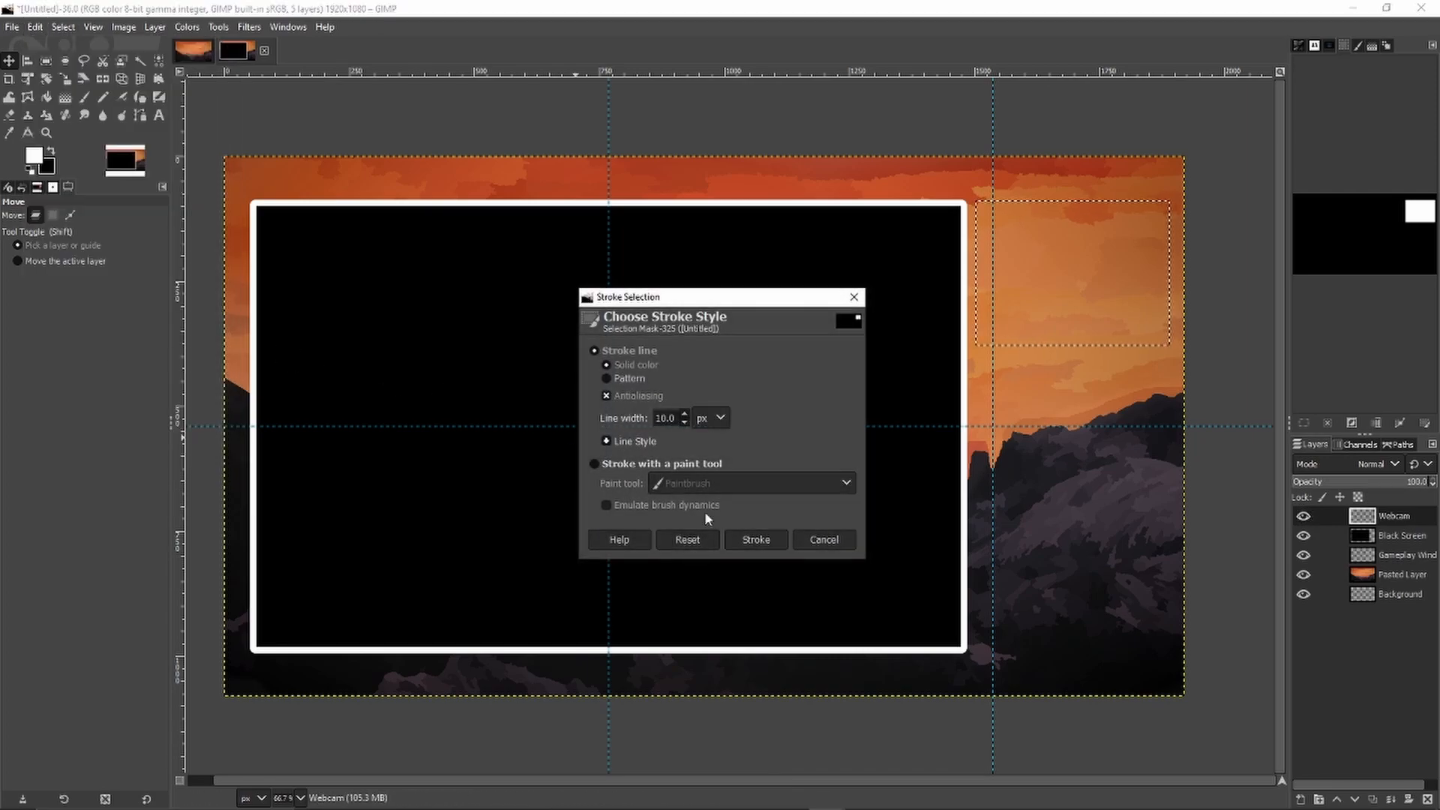
left_click(752, 541)
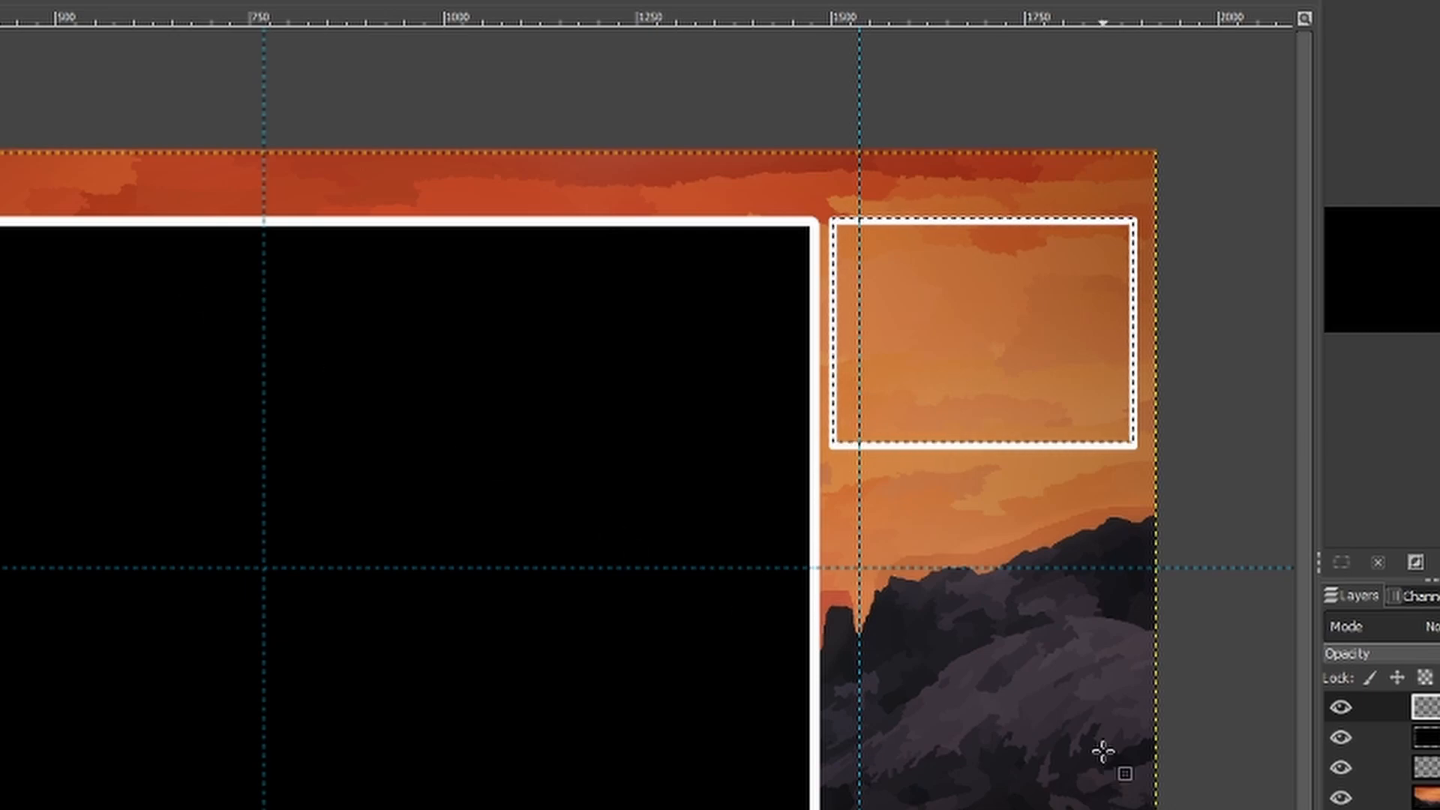
Step: Add a transparent 1920 × 1080 px layer named "ChatWindow" above the Webcam layer
right_click(1354, 706)
left_click(1343, 77)
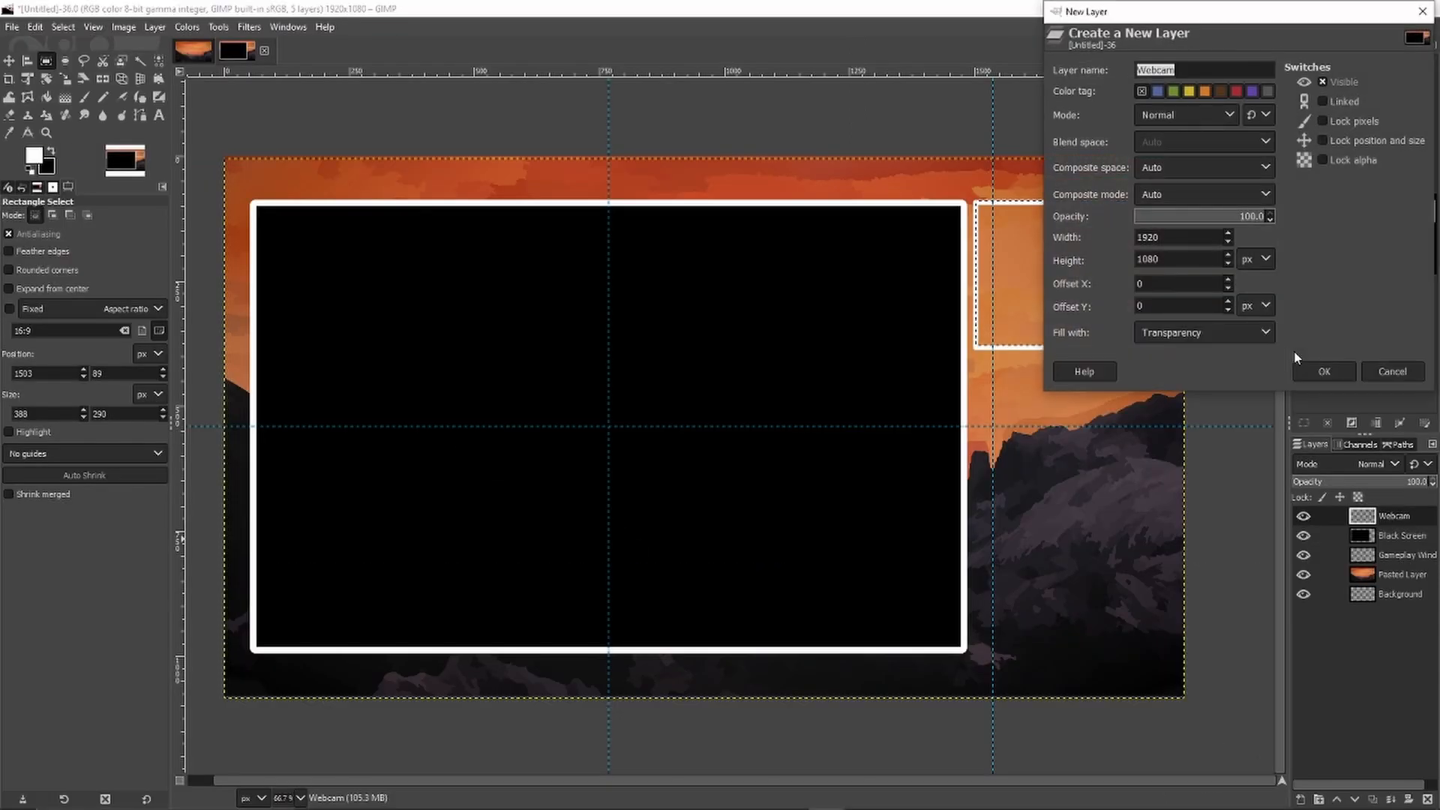
type("ChatWindow")
key("Return")
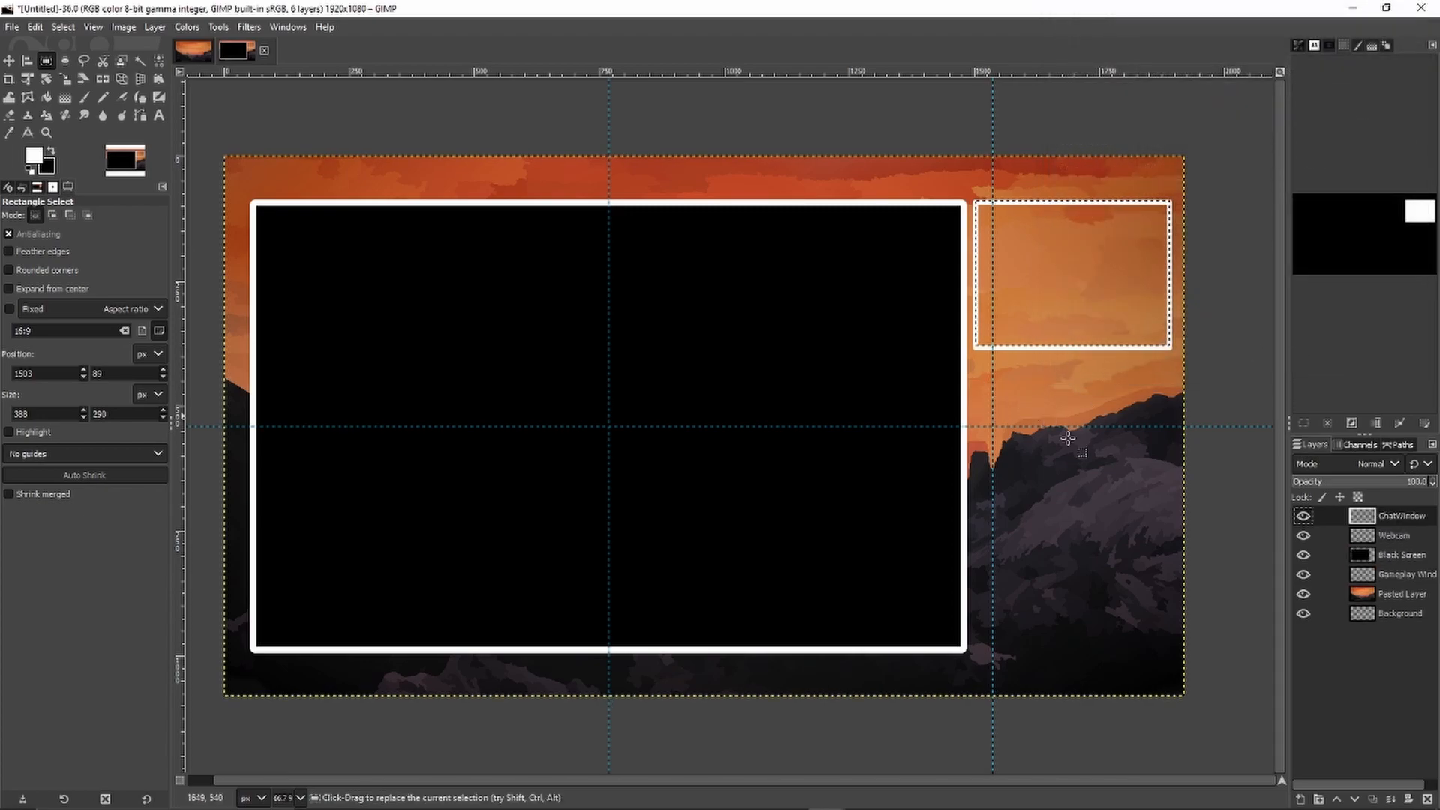
Step: Select a rectangle of about 392 × 549 px below the webcam frame and fill it with white on the ChatWindow layer
left_click_drag(978, 379, 1174, 651)
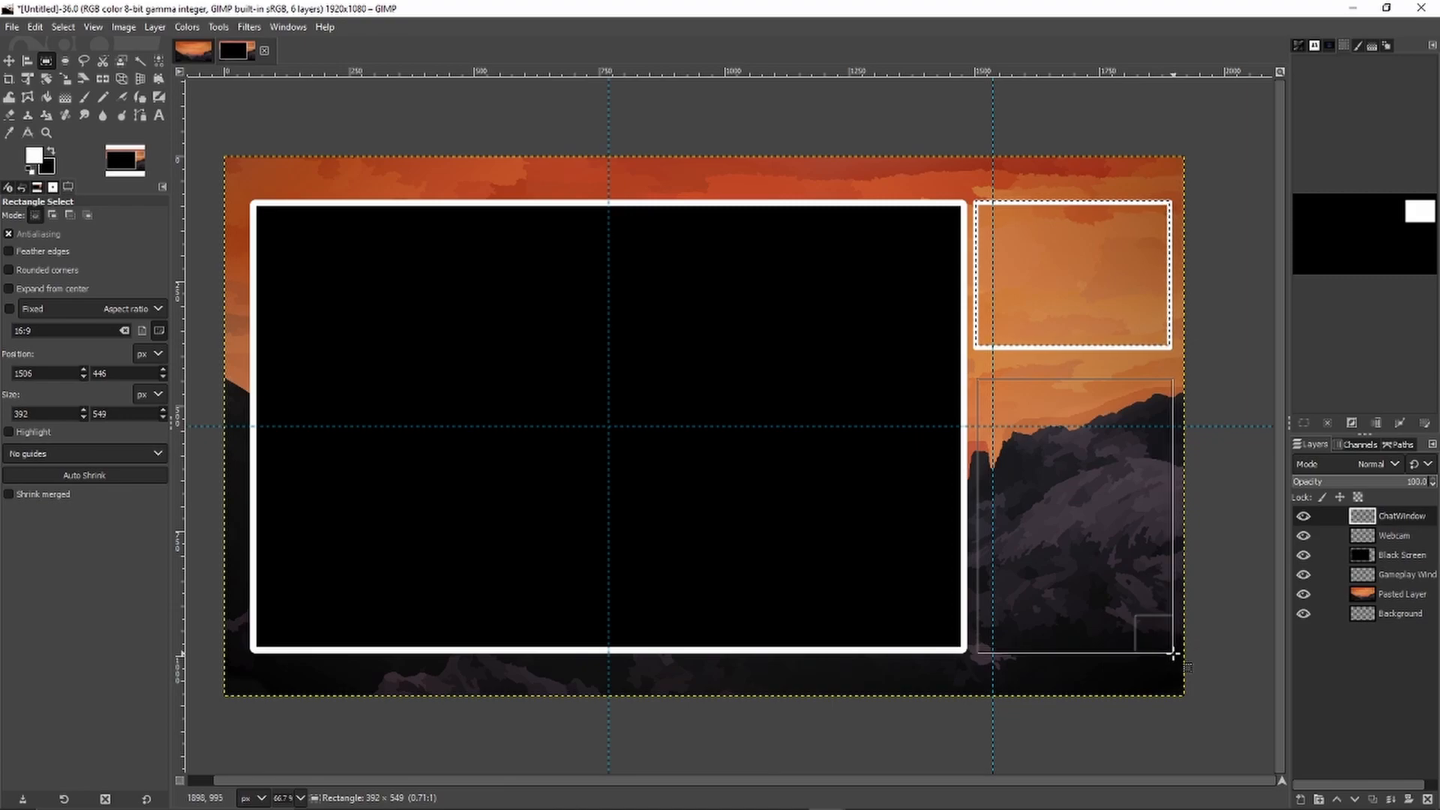
left_click_drag(1172, 653, 1173, 652)
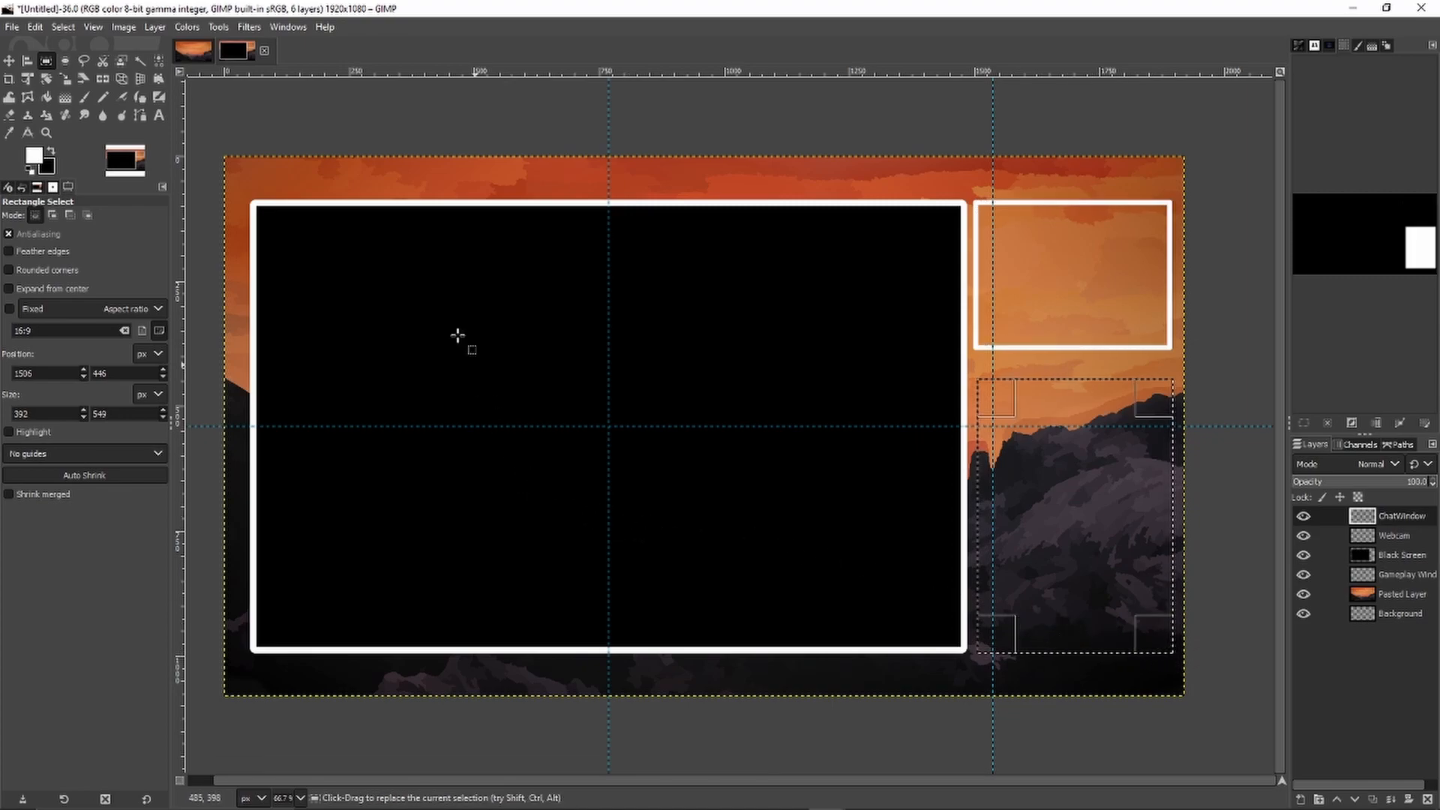
left_click(47, 97)
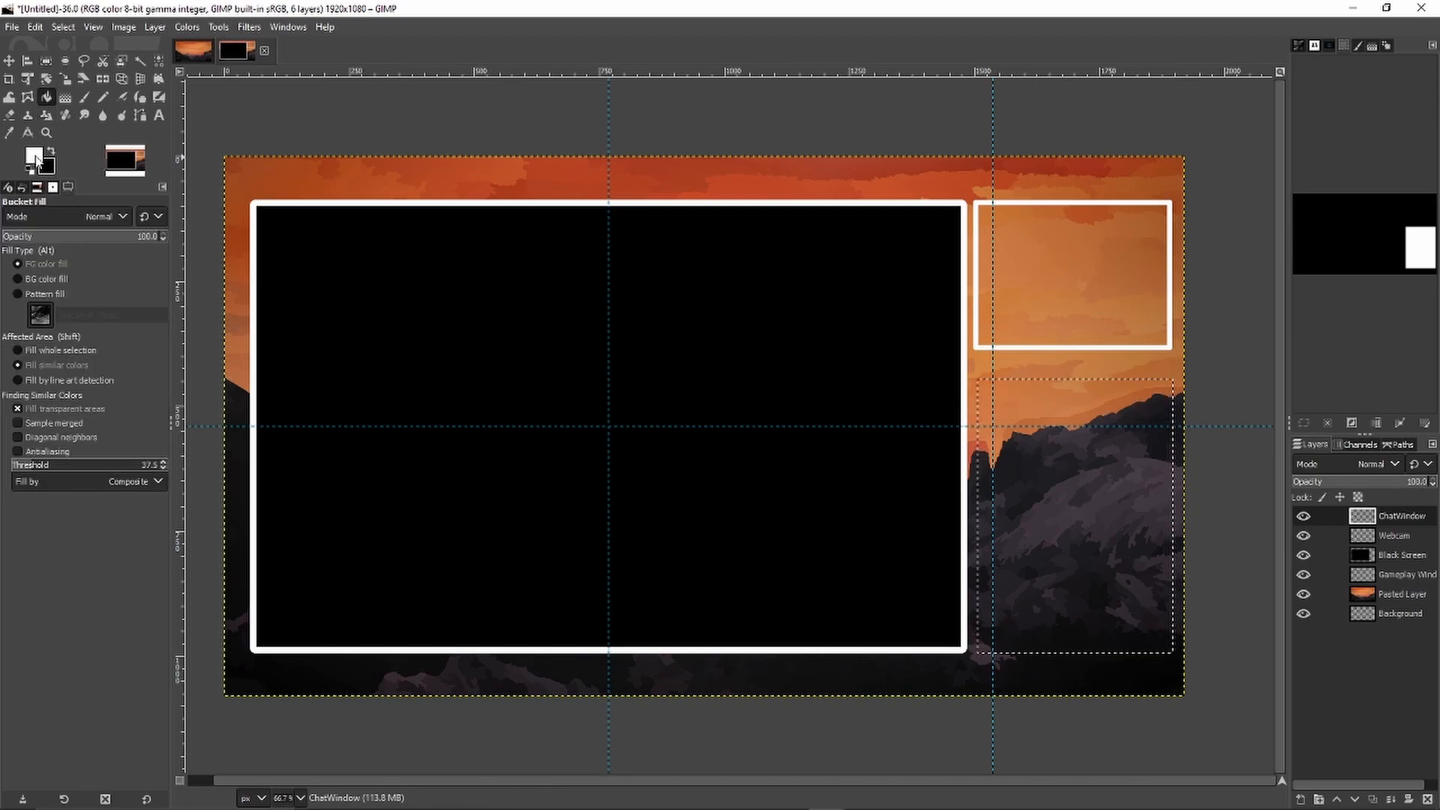
left_click(63, 27)
left_click(56, 27)
left_click(36, 27)
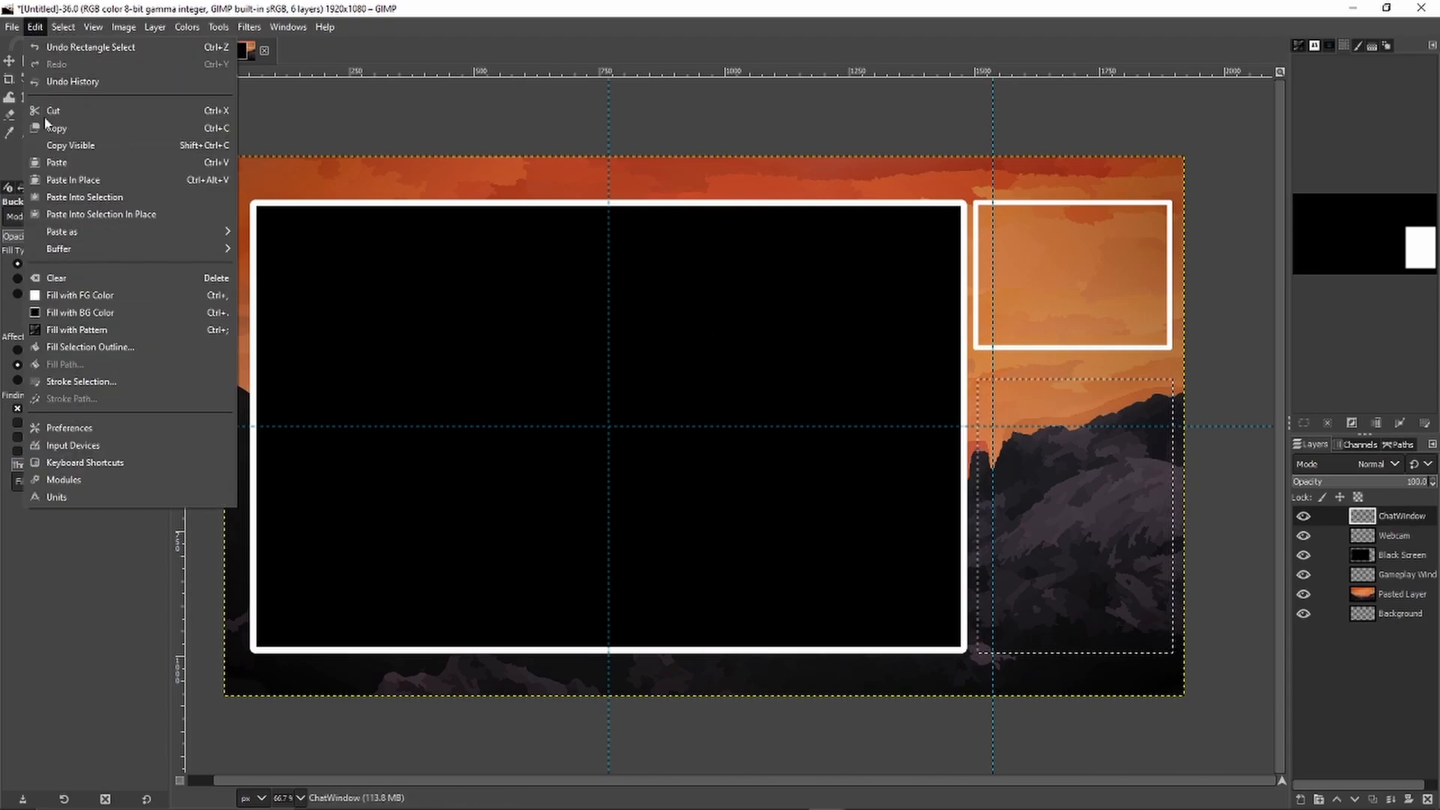
left_click(92, 298)
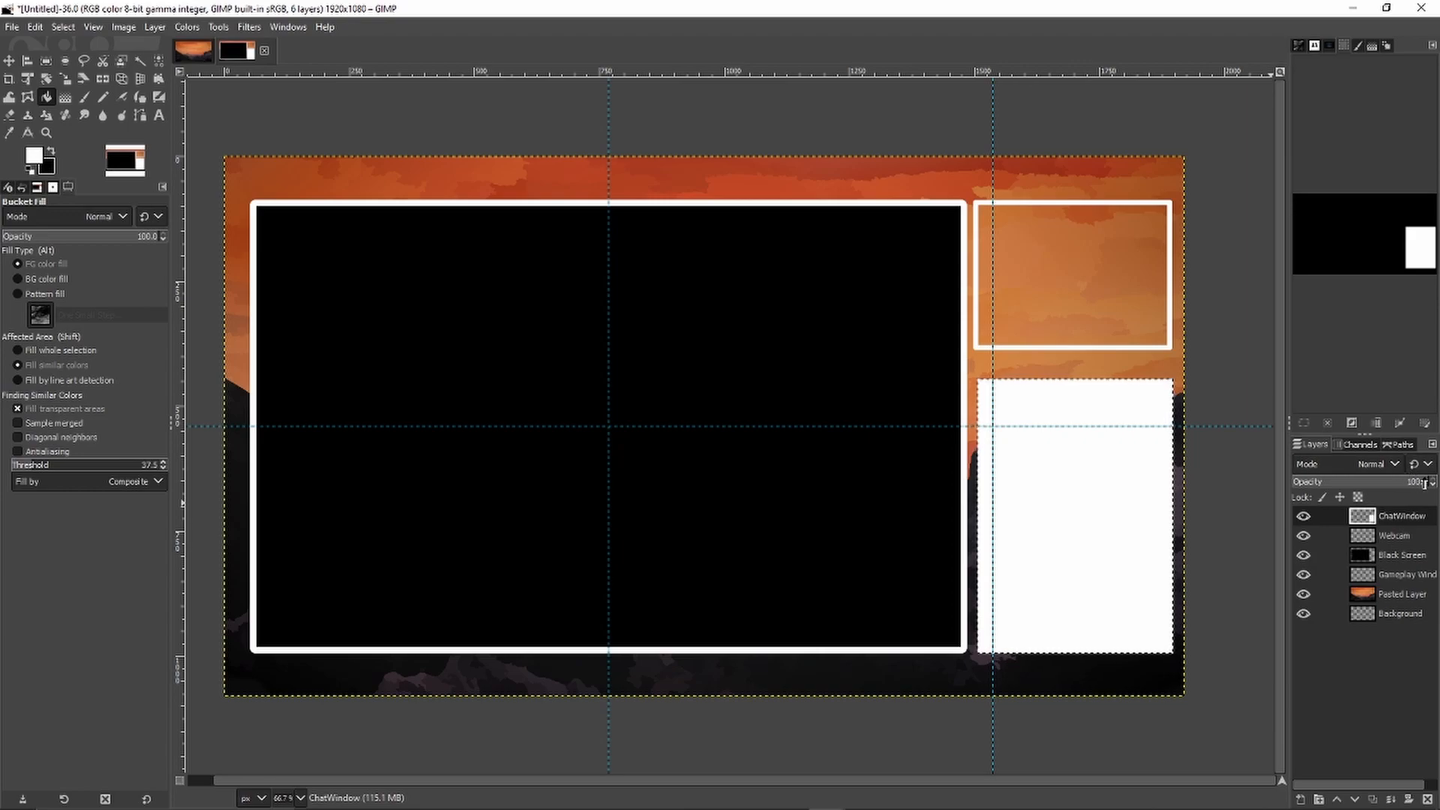
Step: Lower the ChatWindow layer's opacity to about 26.4
left_click_drag(1420, 484, 1335, 481)
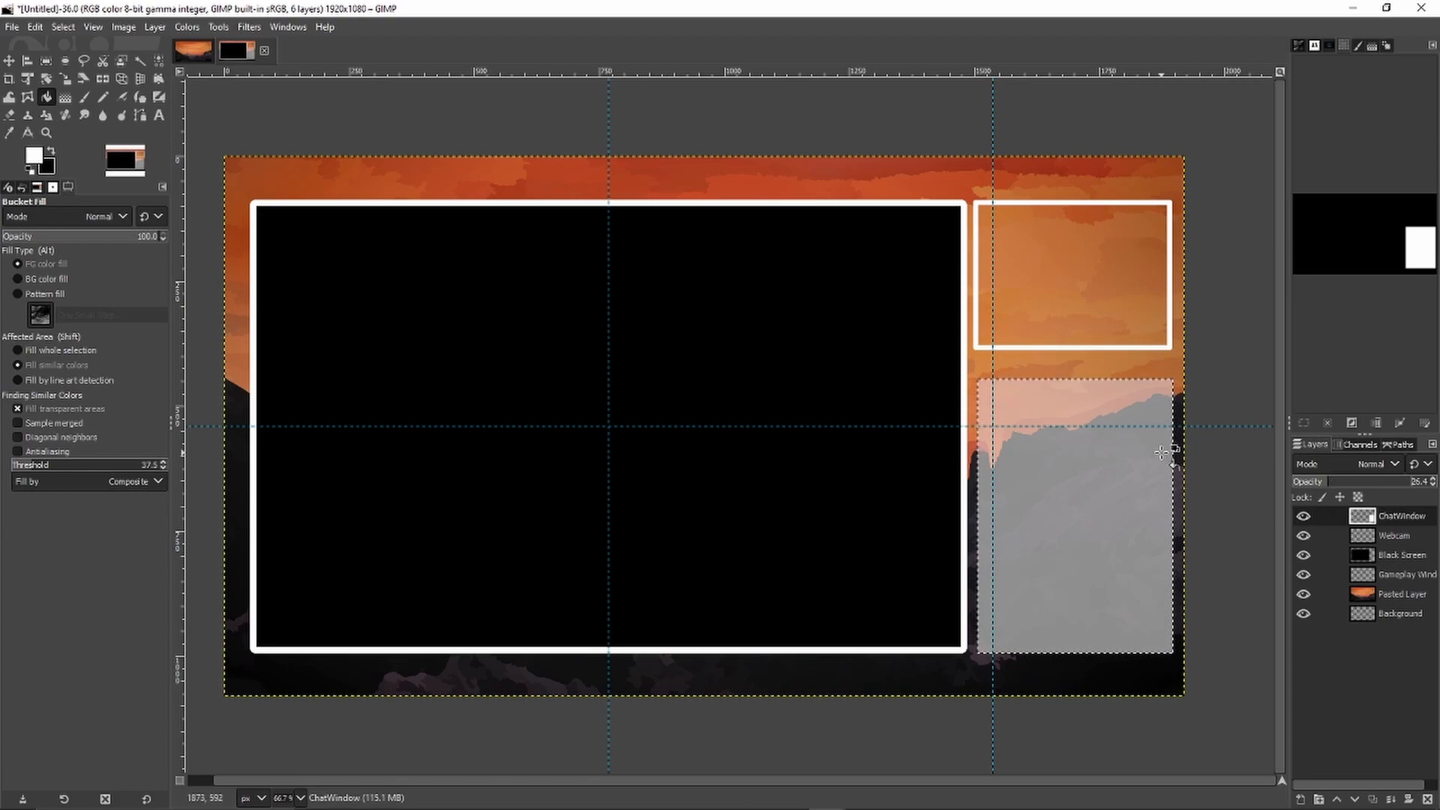
scroll(1131, 460, "up", 2)
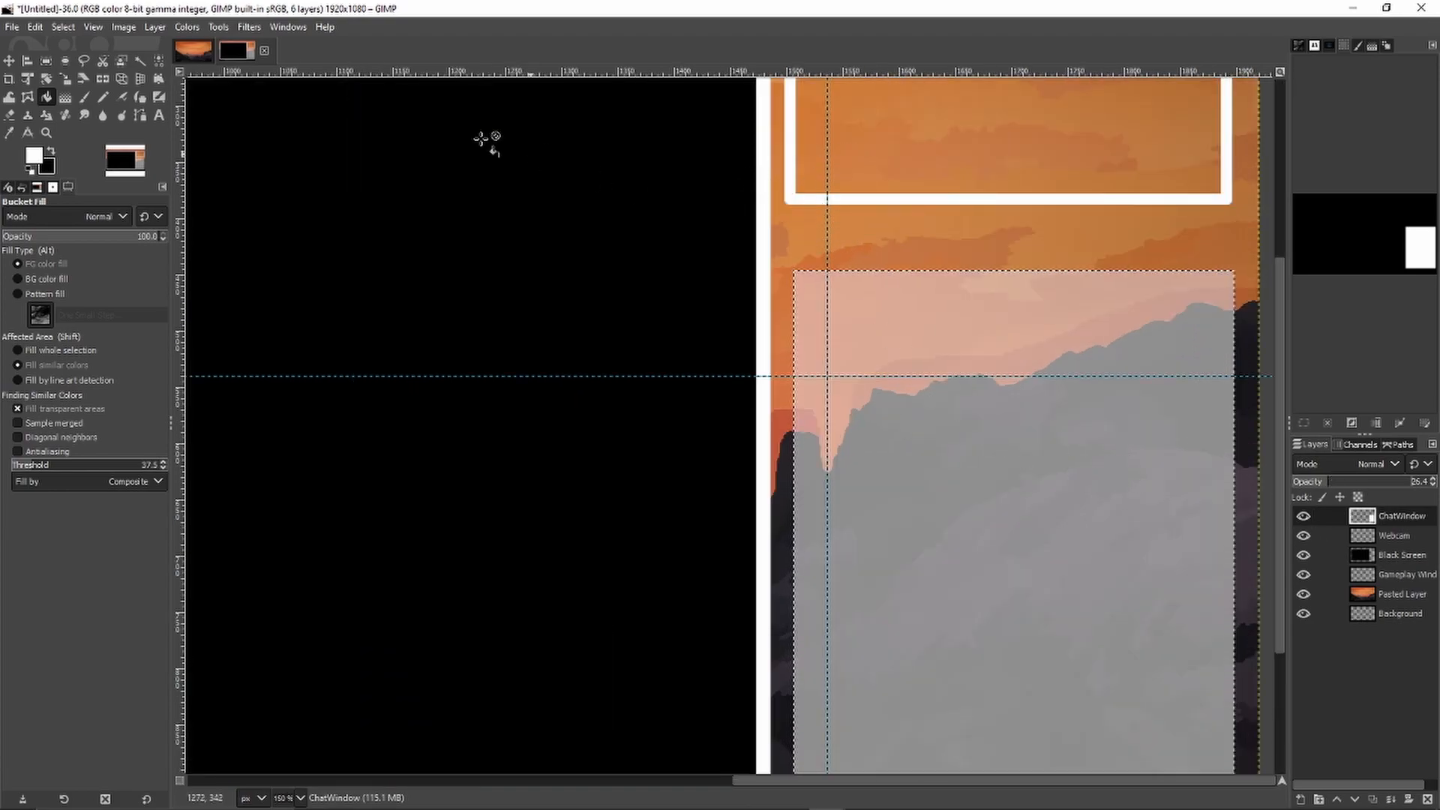
Step: Enlarge the chat window selection to about 397 × 552 px to meet the webcam frame's outer edge, and fill it with white
left_click(46, 61)
left_click(886, 344)
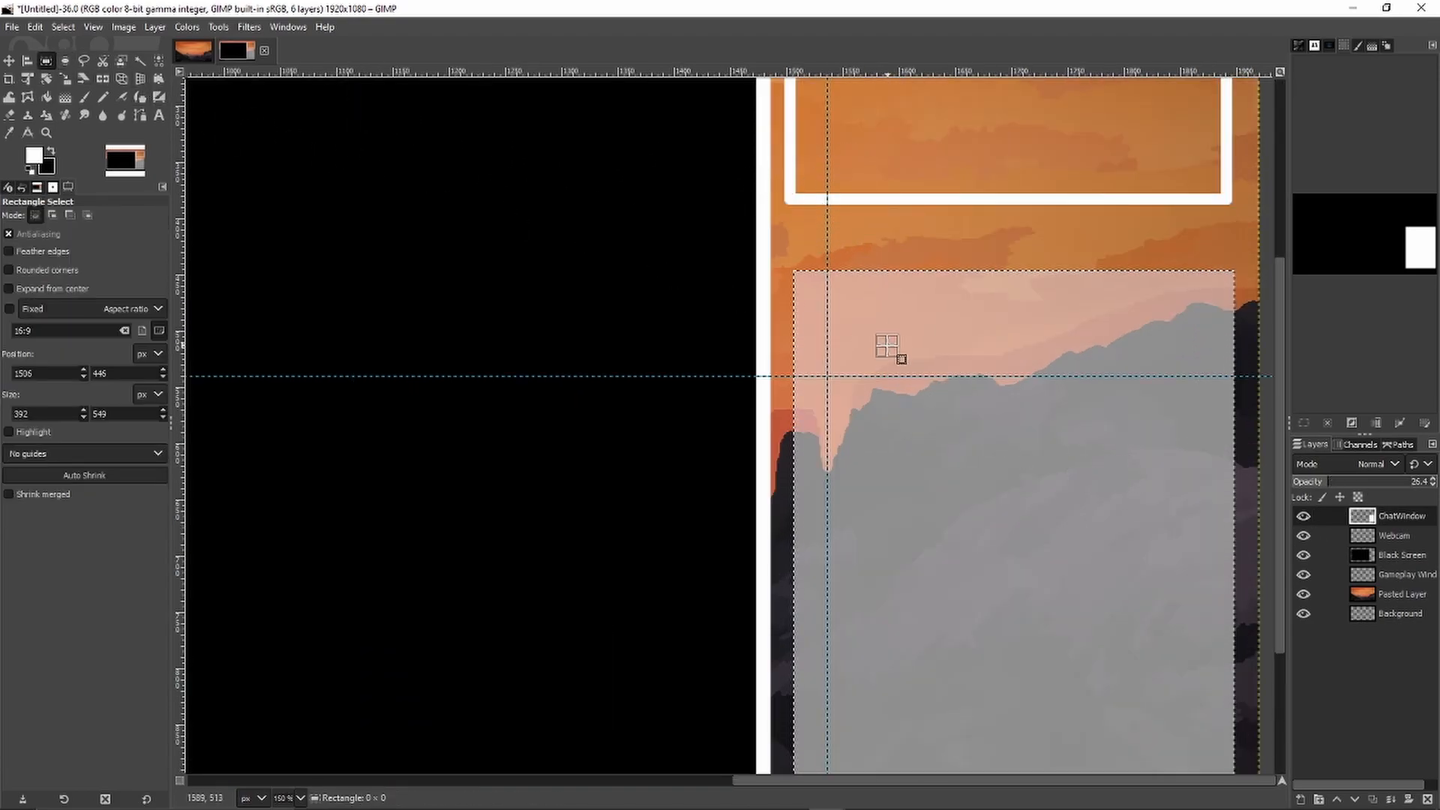
left_click_drag(808, 290, 803, 287)
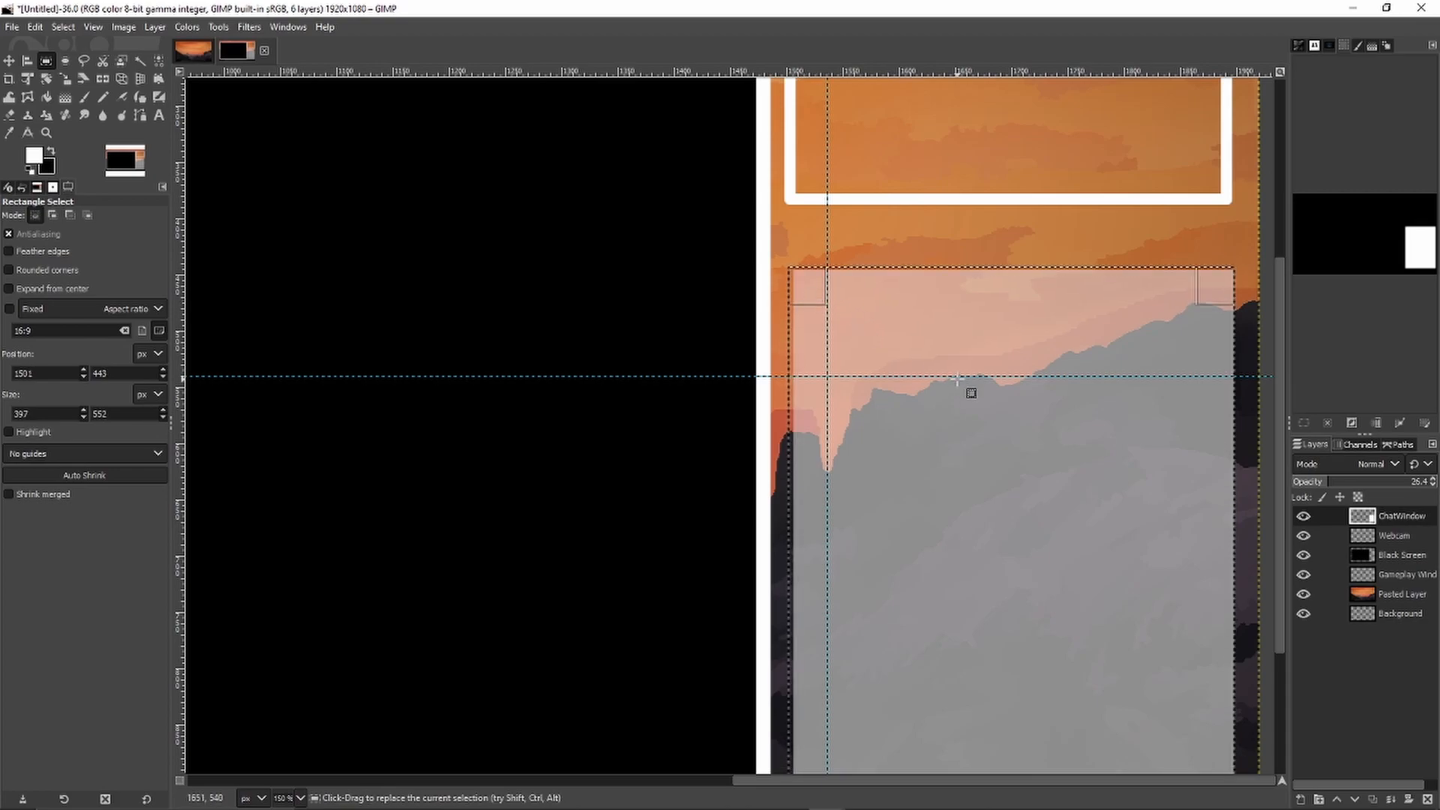
scroll(1126, 420, "down", 3)
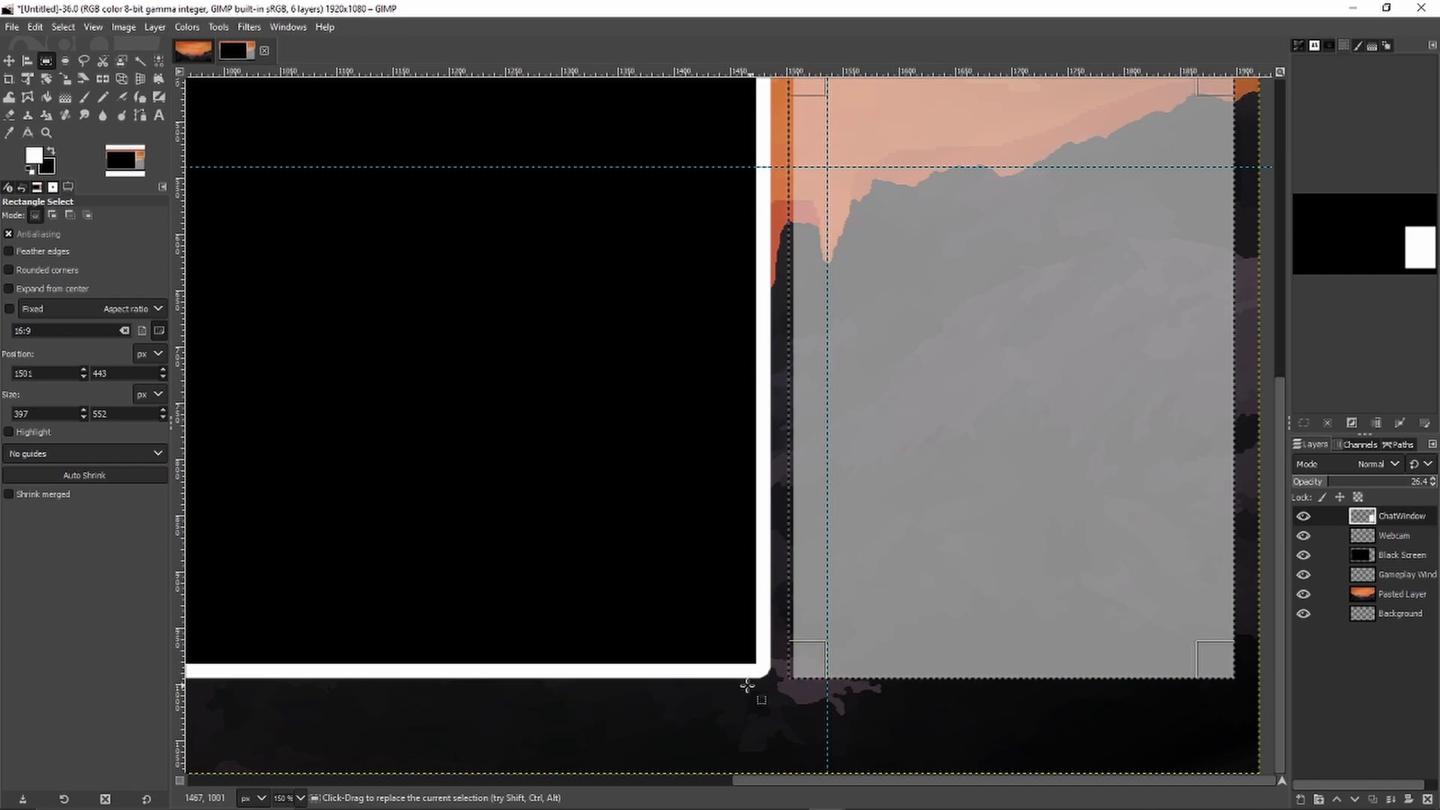
scroll(923, 525, "up", 5)
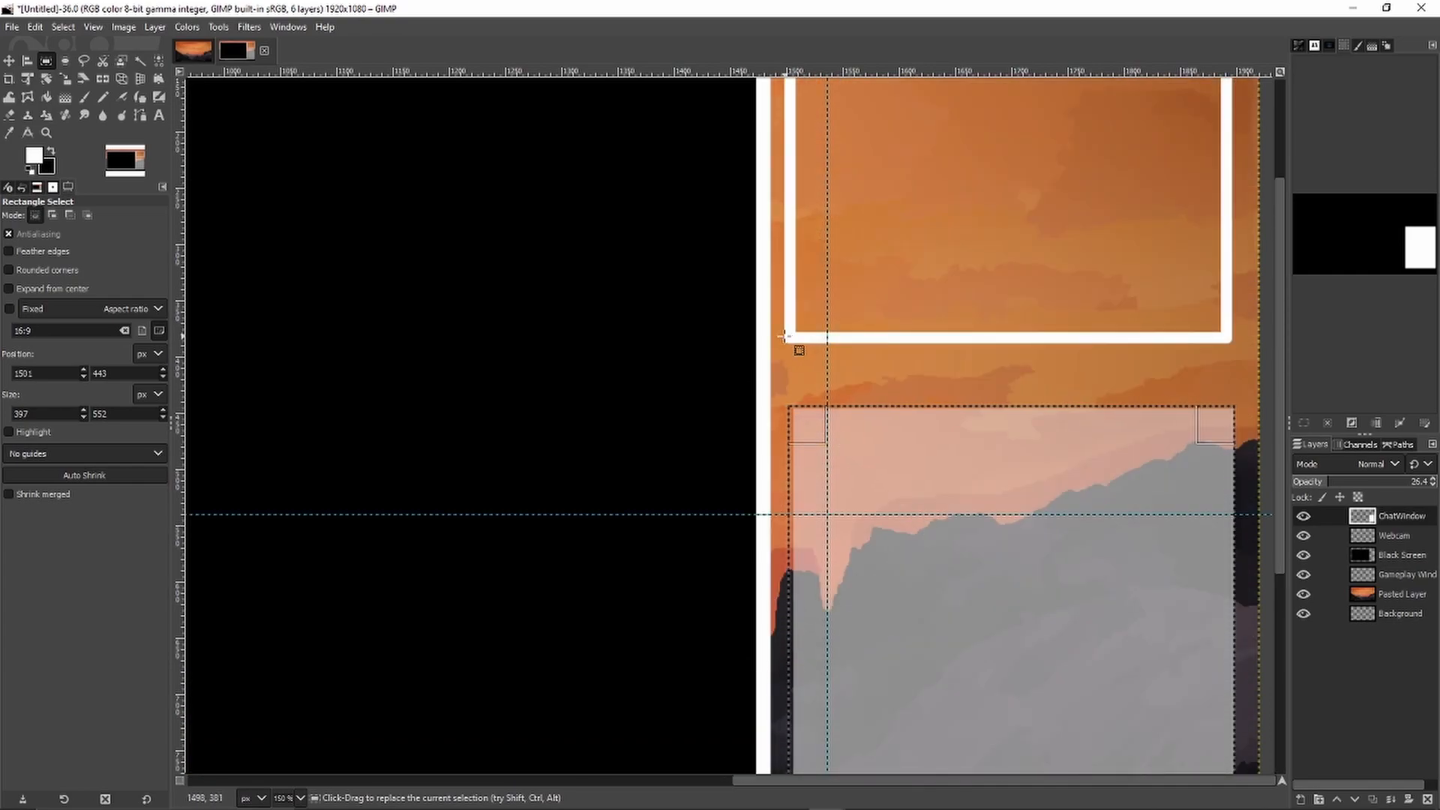
left_click(64, 29)
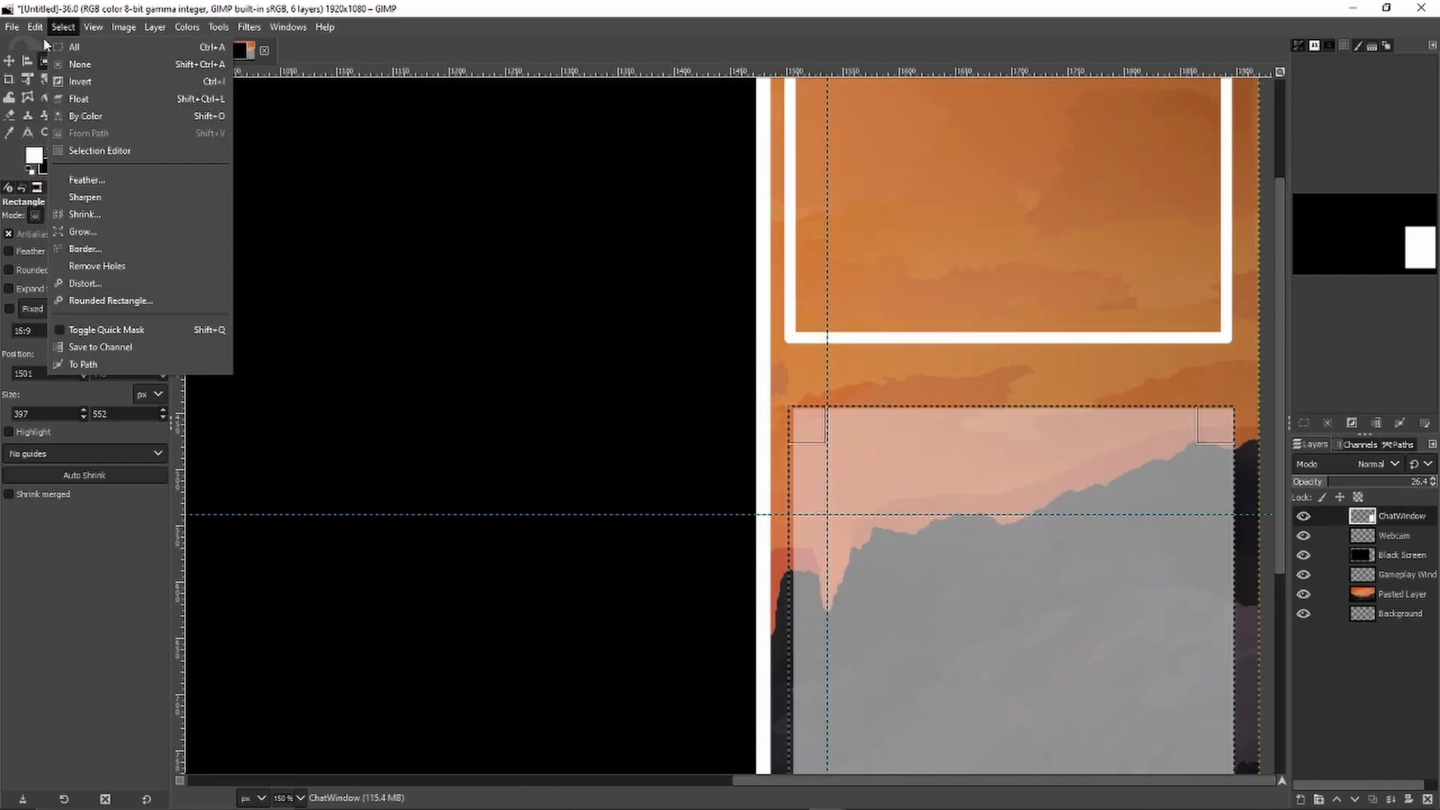
mouse_move(41, 28)
left_click(114, 297)
Step: Extend the chat window selection upward to about 398 × 576 px, fill it with white, and clear the selection
scroll(695, 492, "down", 2)
left_click_drag(658, 779, 493, 780)
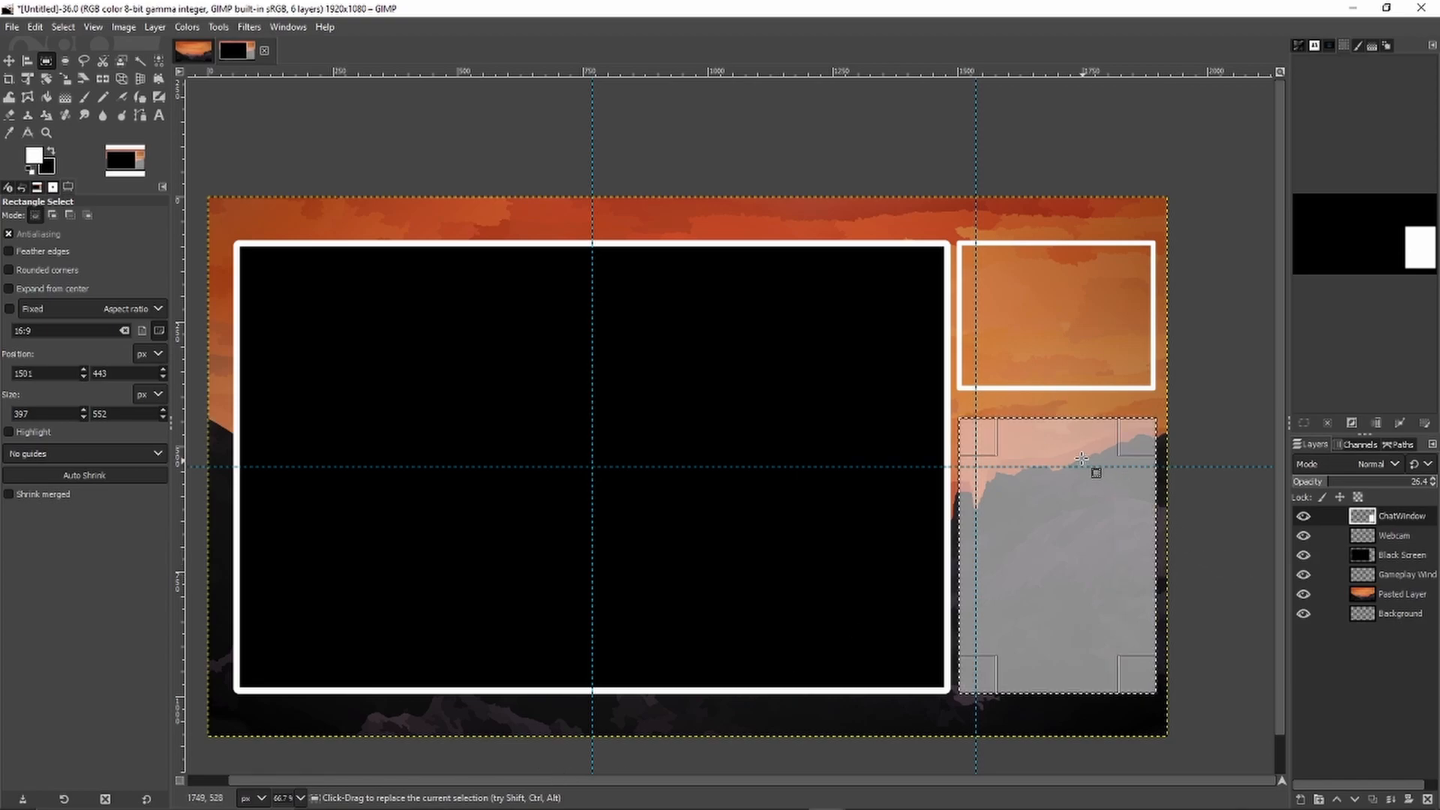
left_click(1138, 435)
left_click(1081, 502)
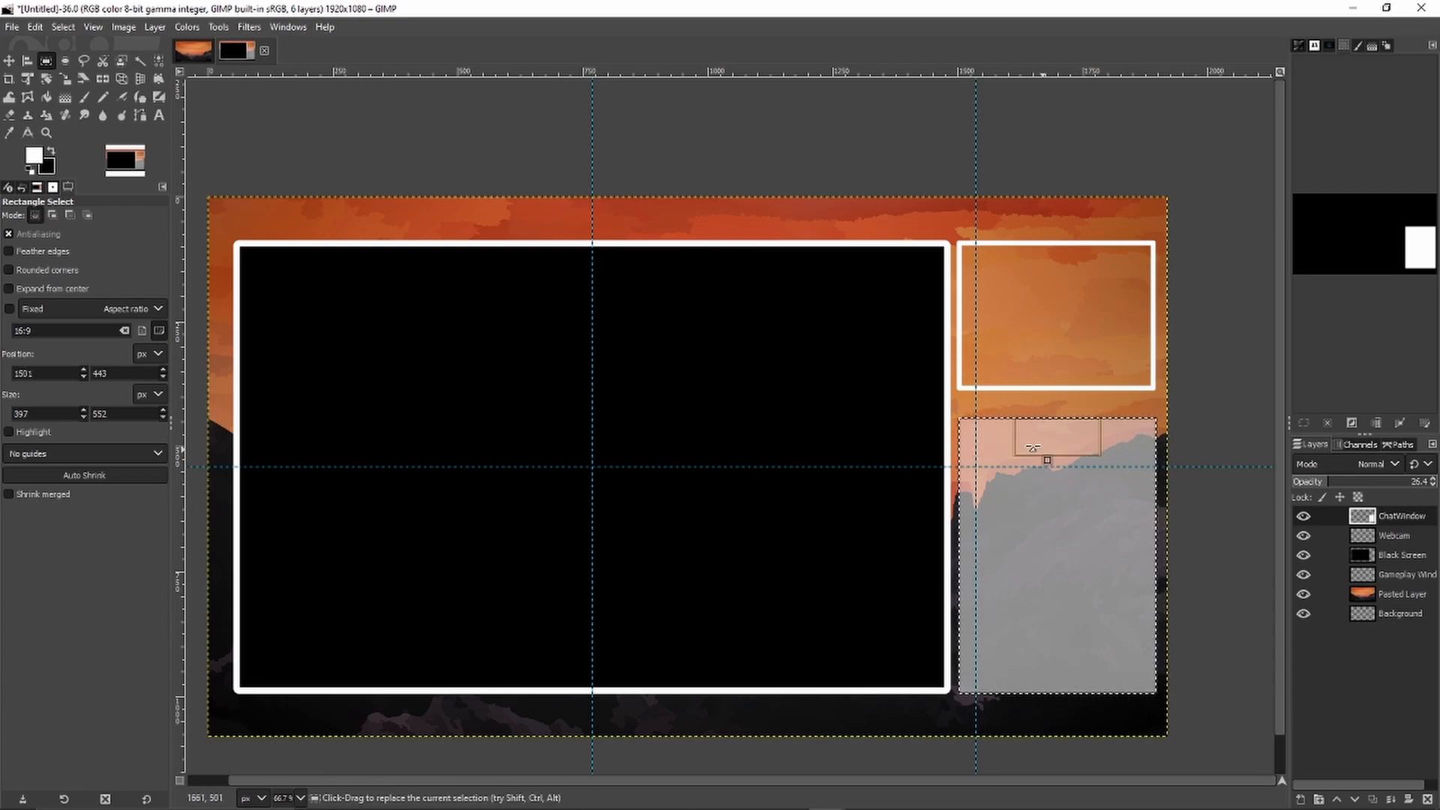
left_click(999, 446)
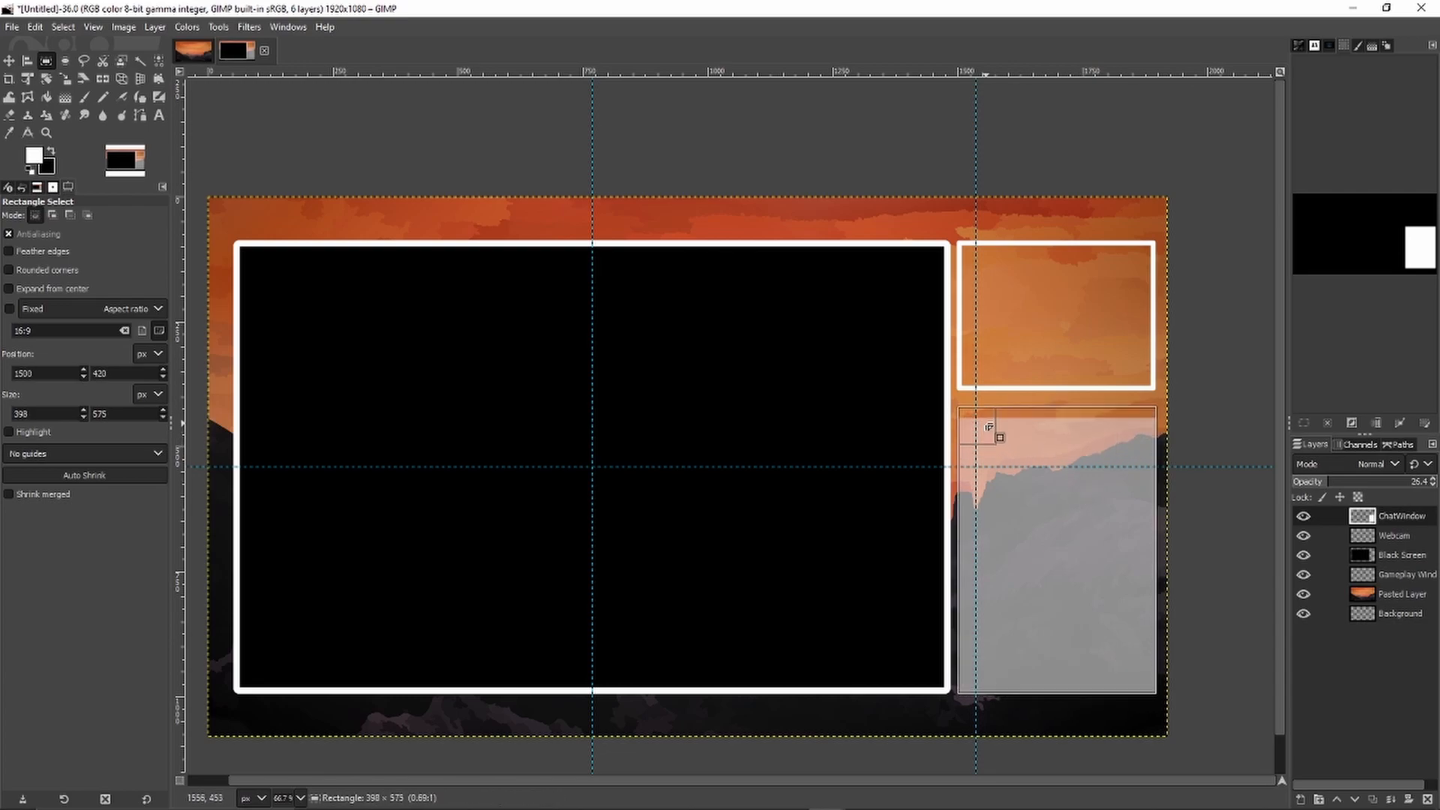
left_click_drag(988, 427, 989, 426)
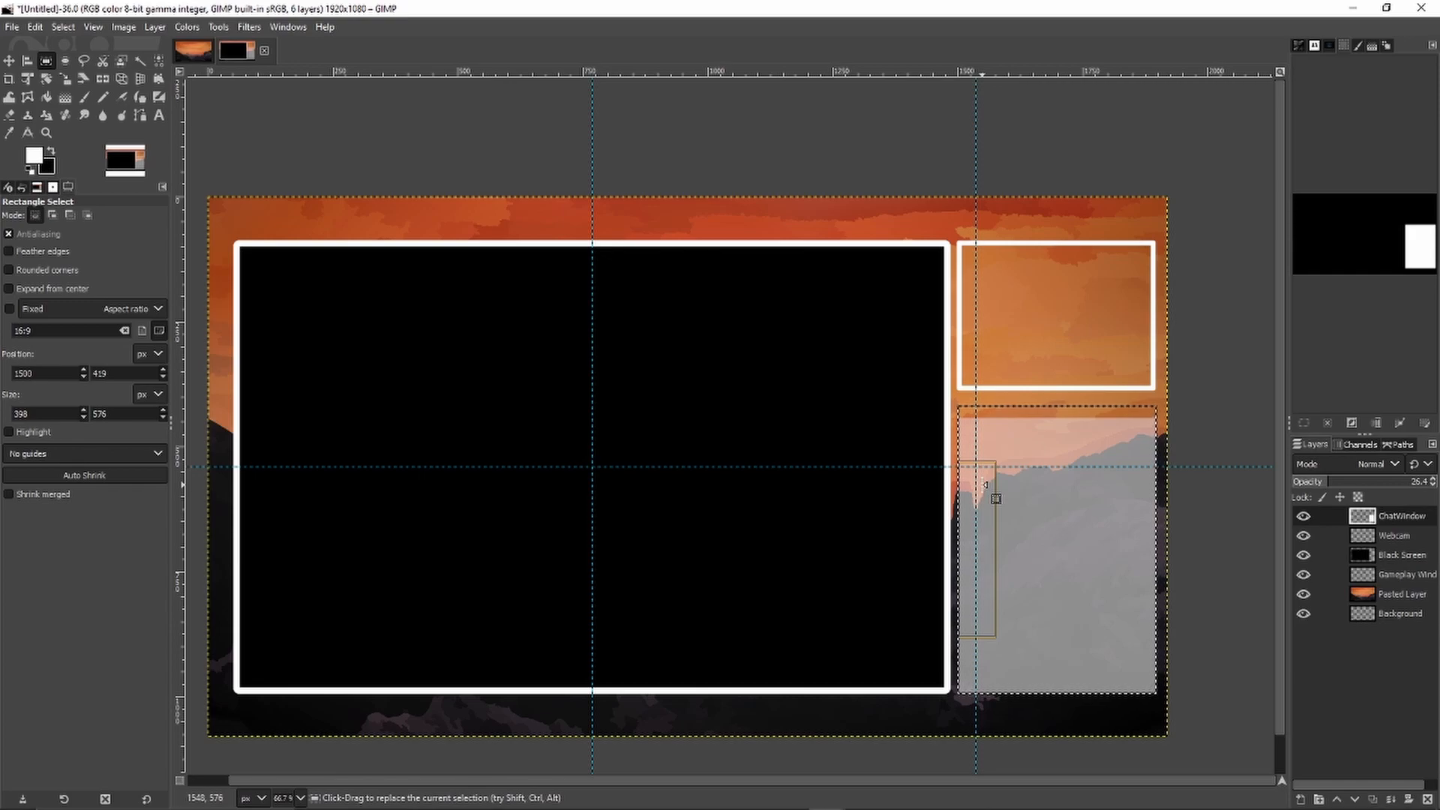
left_click(69, 28)
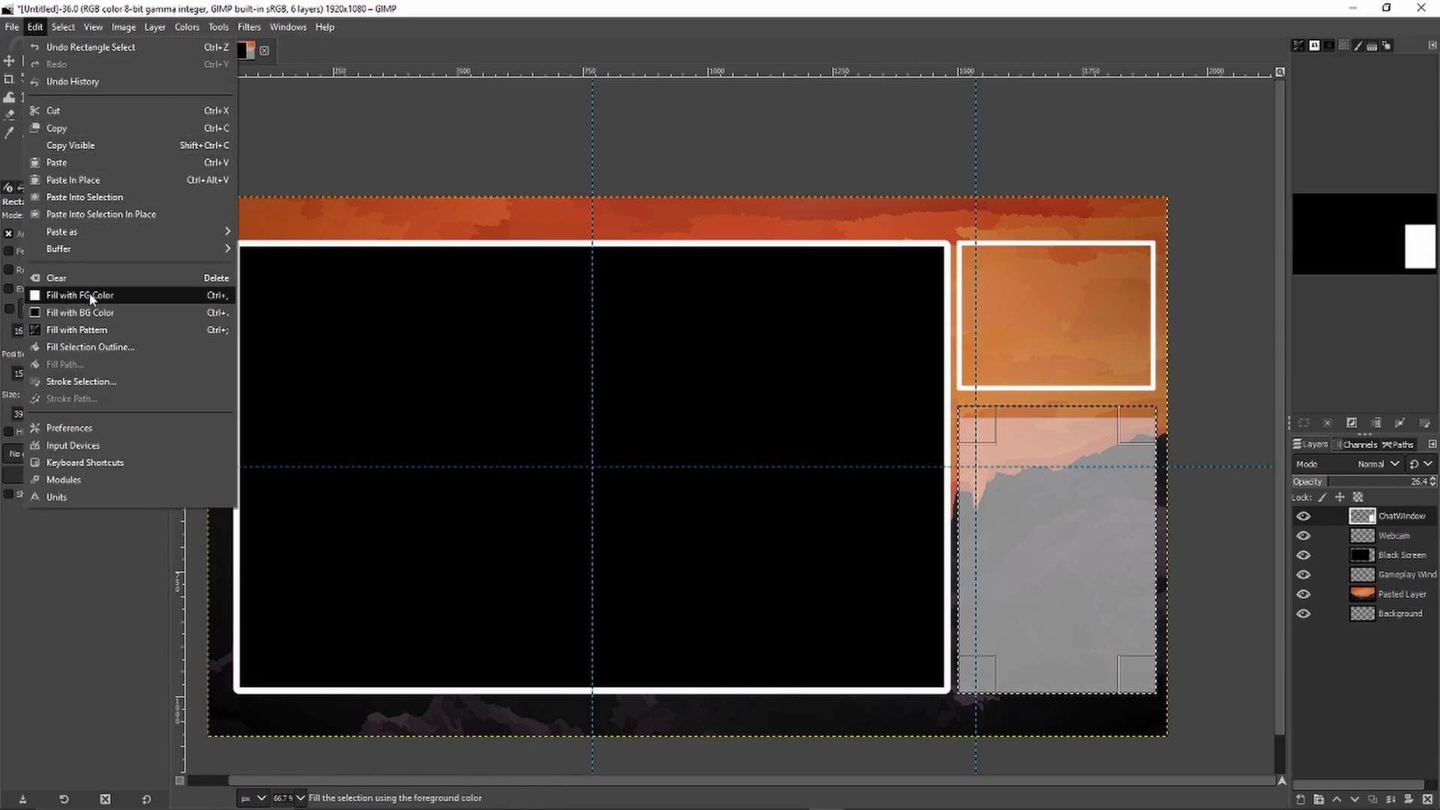
left_click(91, 297)
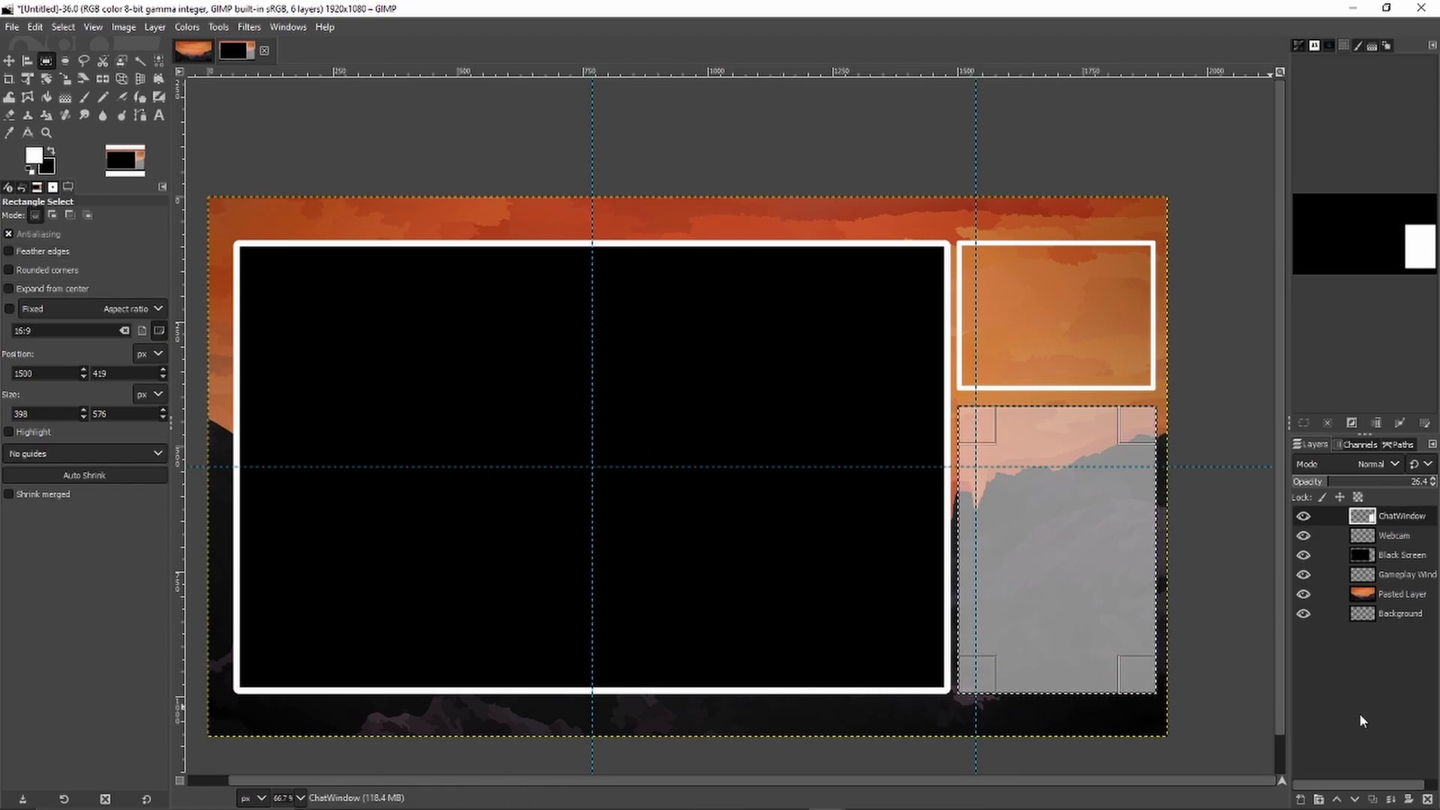
left_click(62, 27)
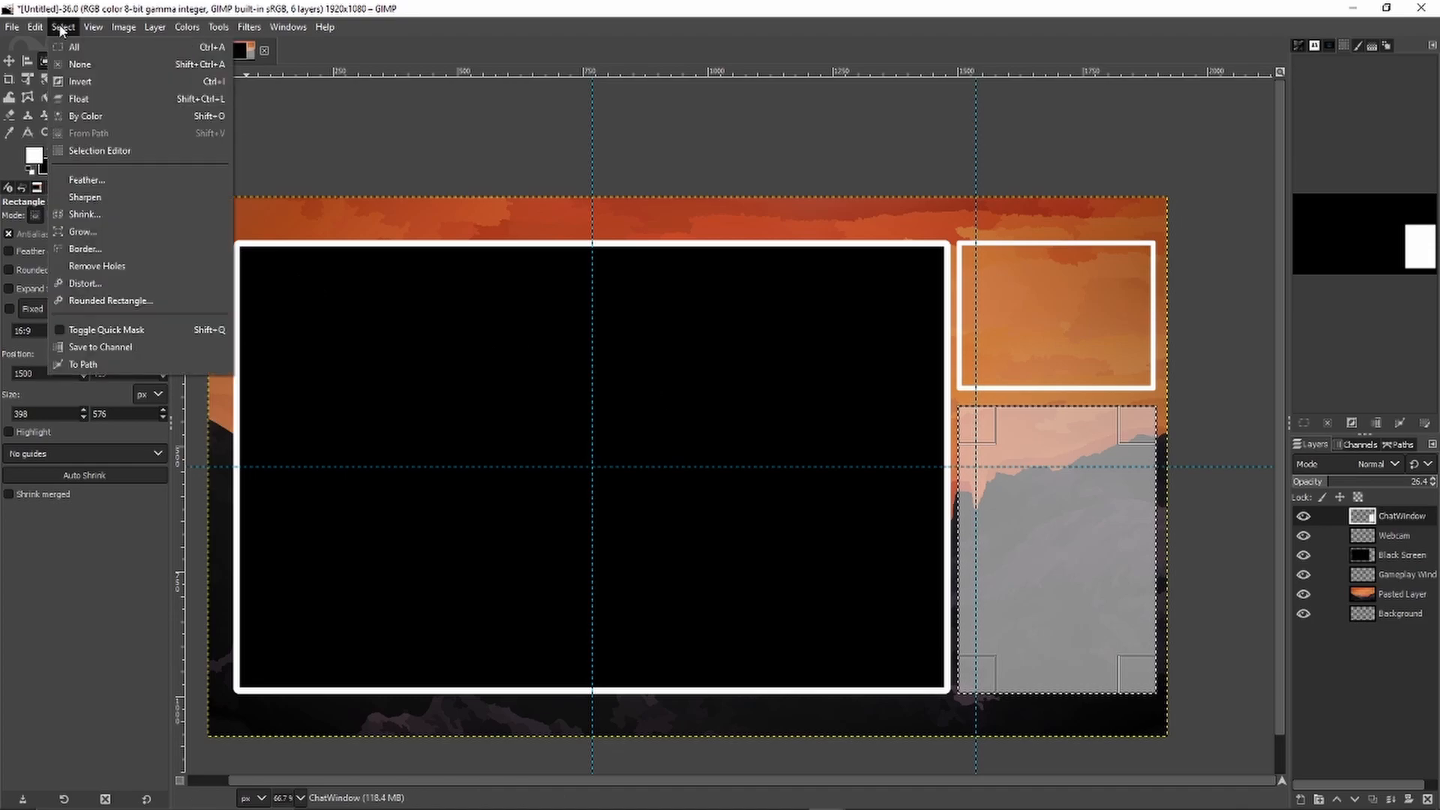
left_click(80, 64)
Step: Erase a straight strip along the inside of the webcam frame's lower border on the Webcam layer, using a 13 px Eraser
key("shift+e")
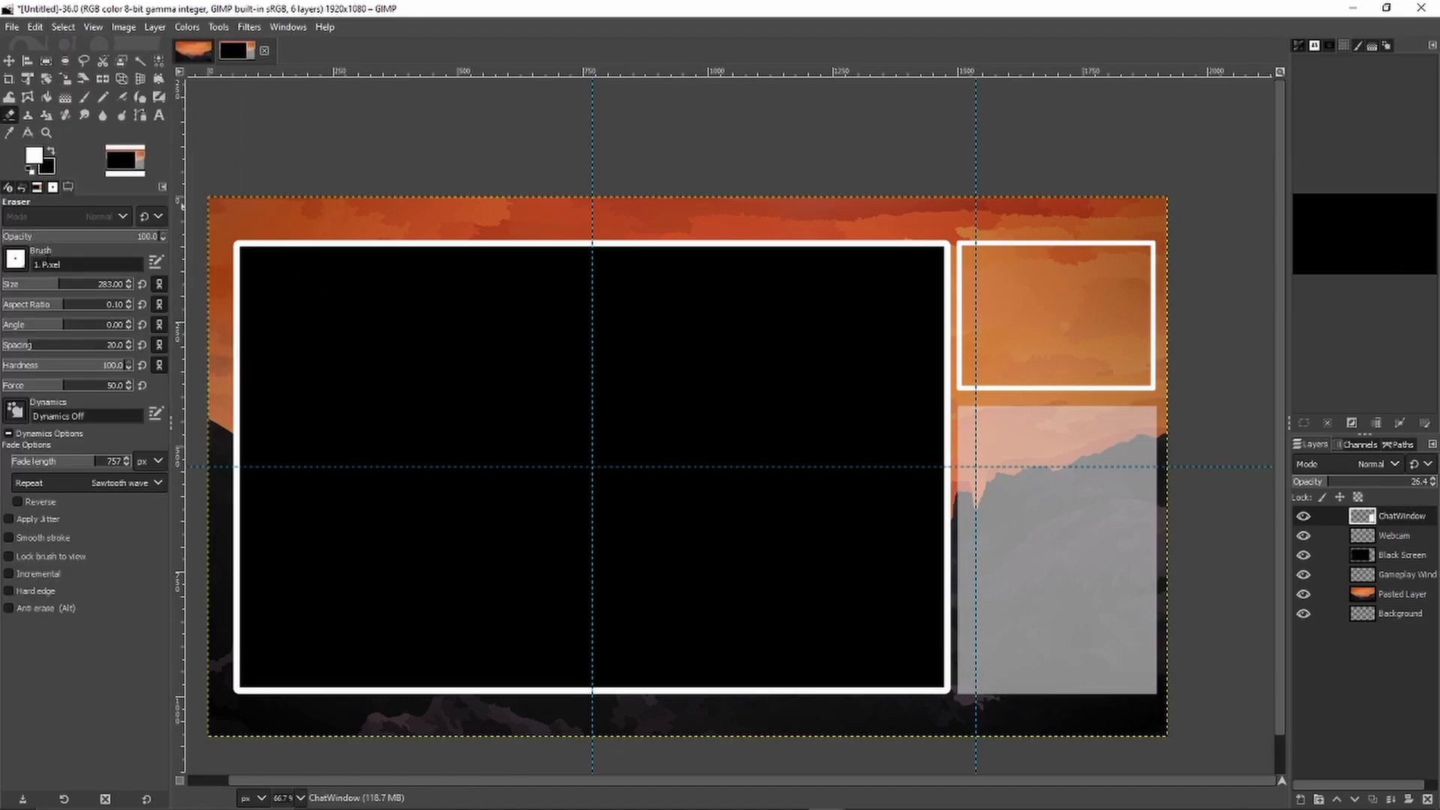
left_click_drag(34, 283, 15, 283)
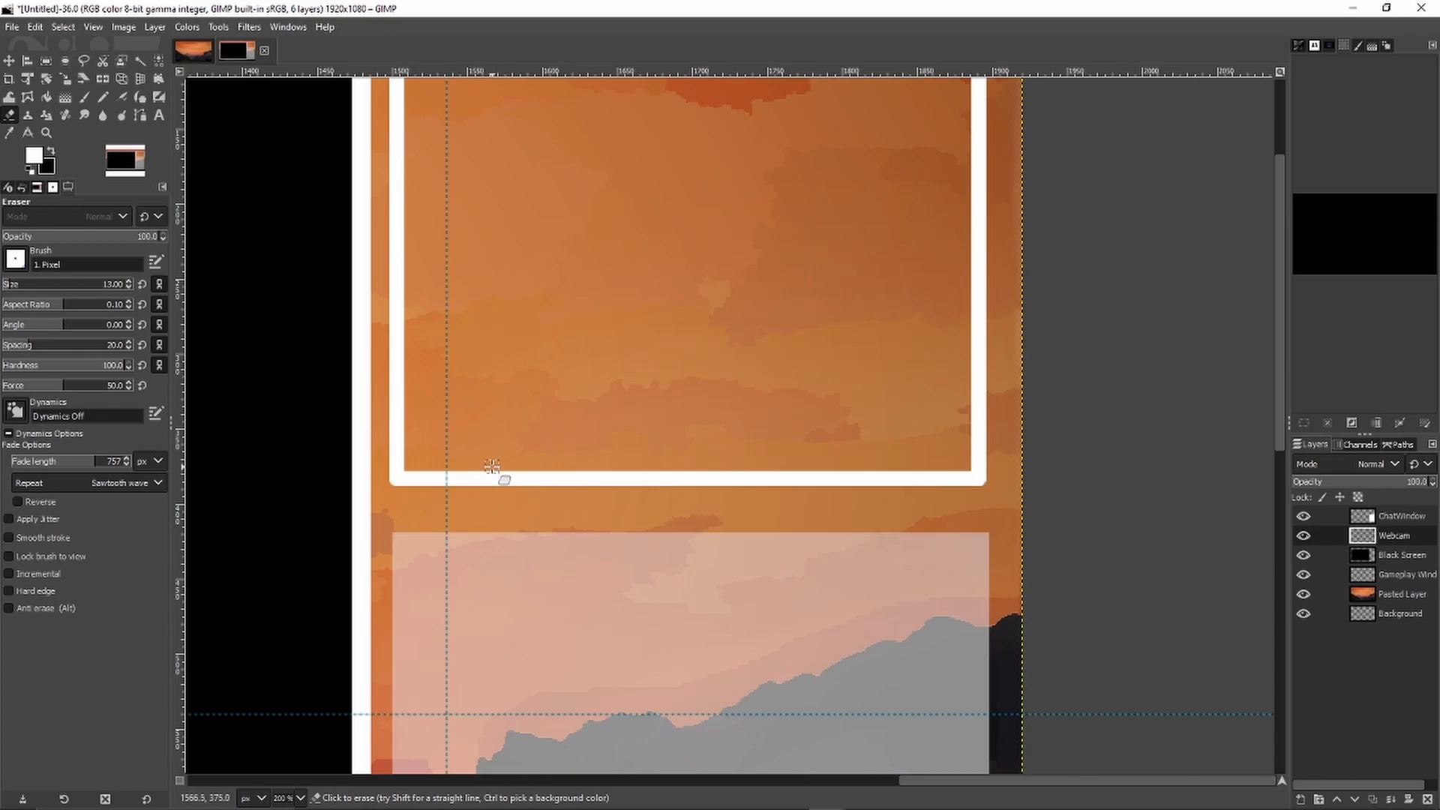
left_click(488, 471)
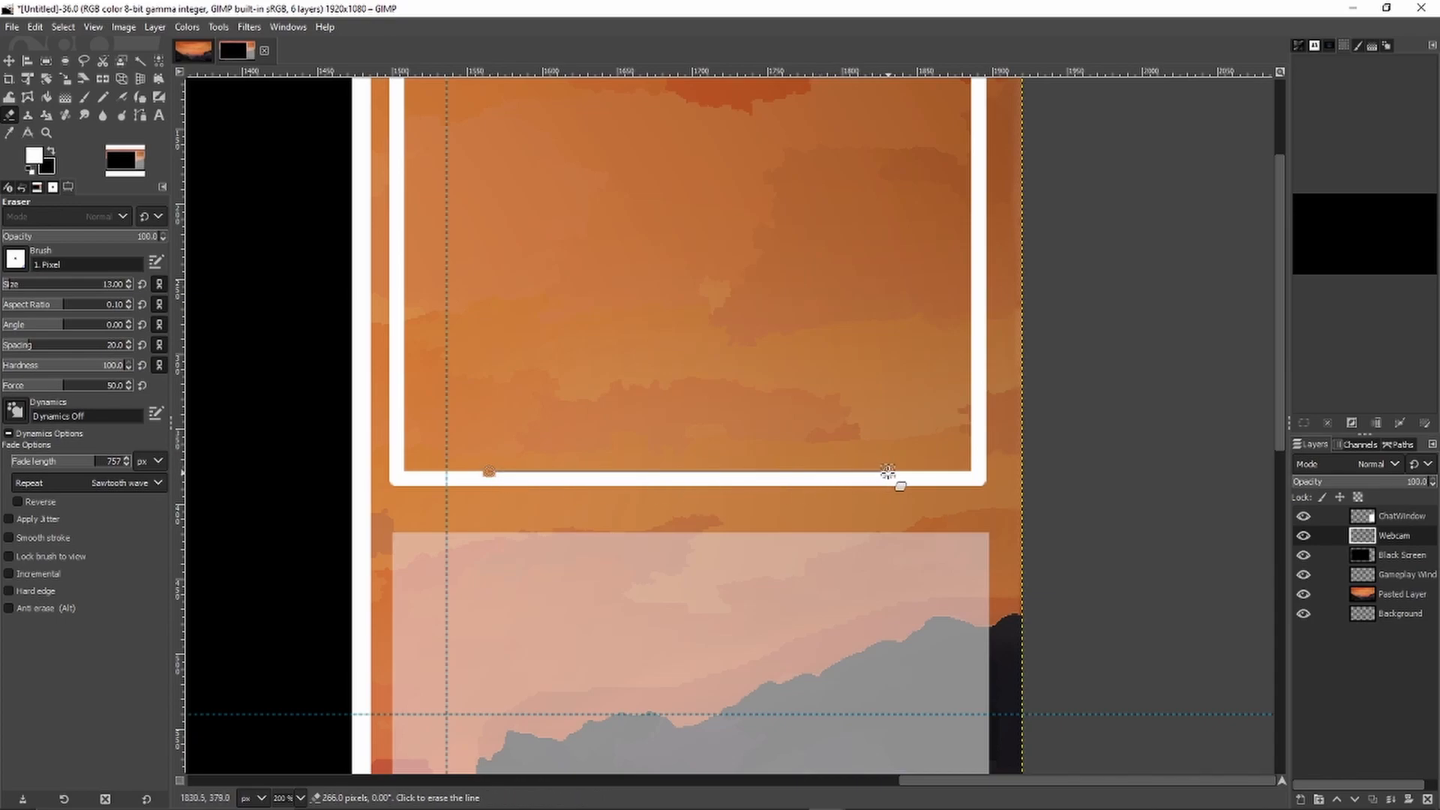
left_click(905, 471, "shift")
Step: Erase a matching straight strip along the inside of the webcam frame's upper border, leaving the corners thicker
scroll(773, 442, "down", 2)
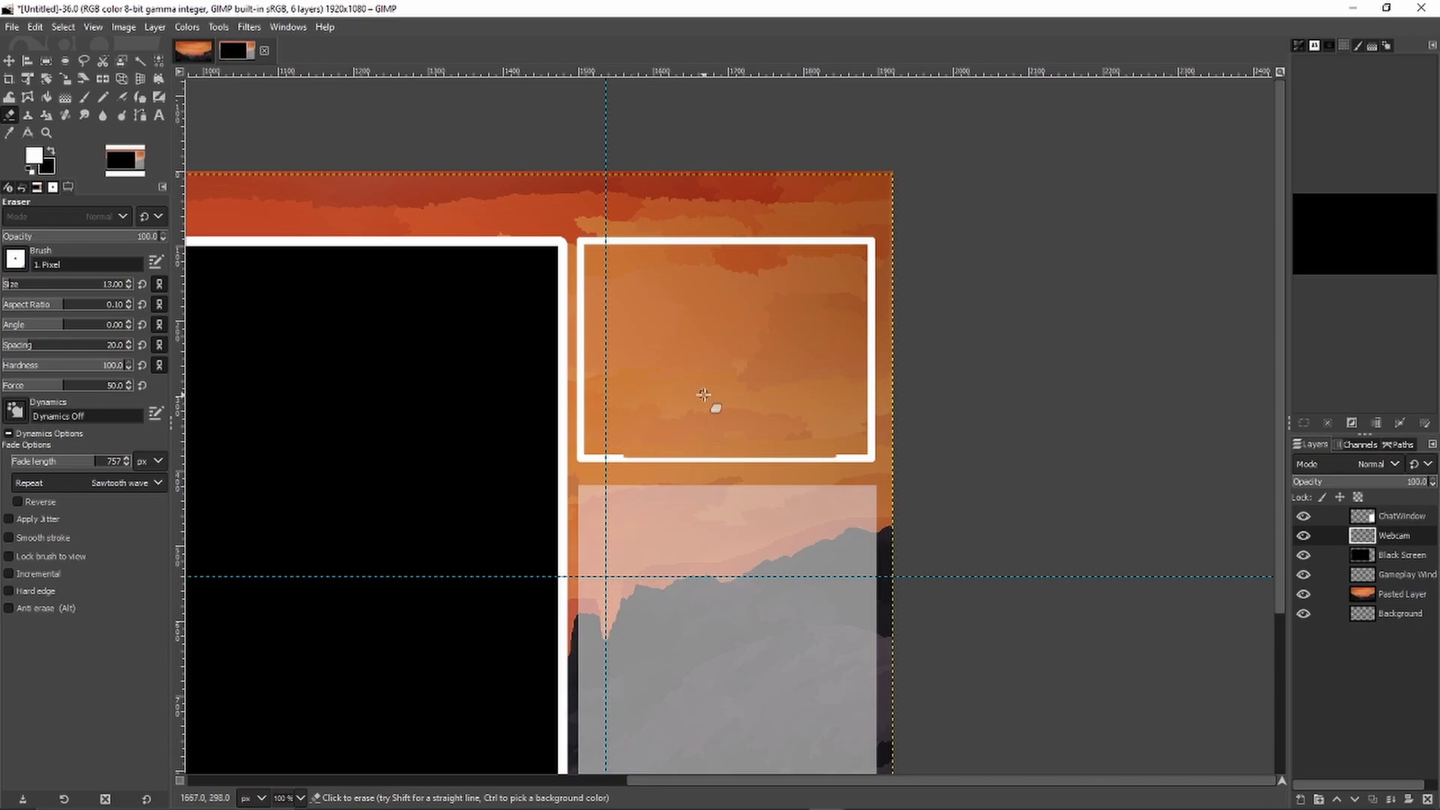
scroll(668, 372, "up", 2)
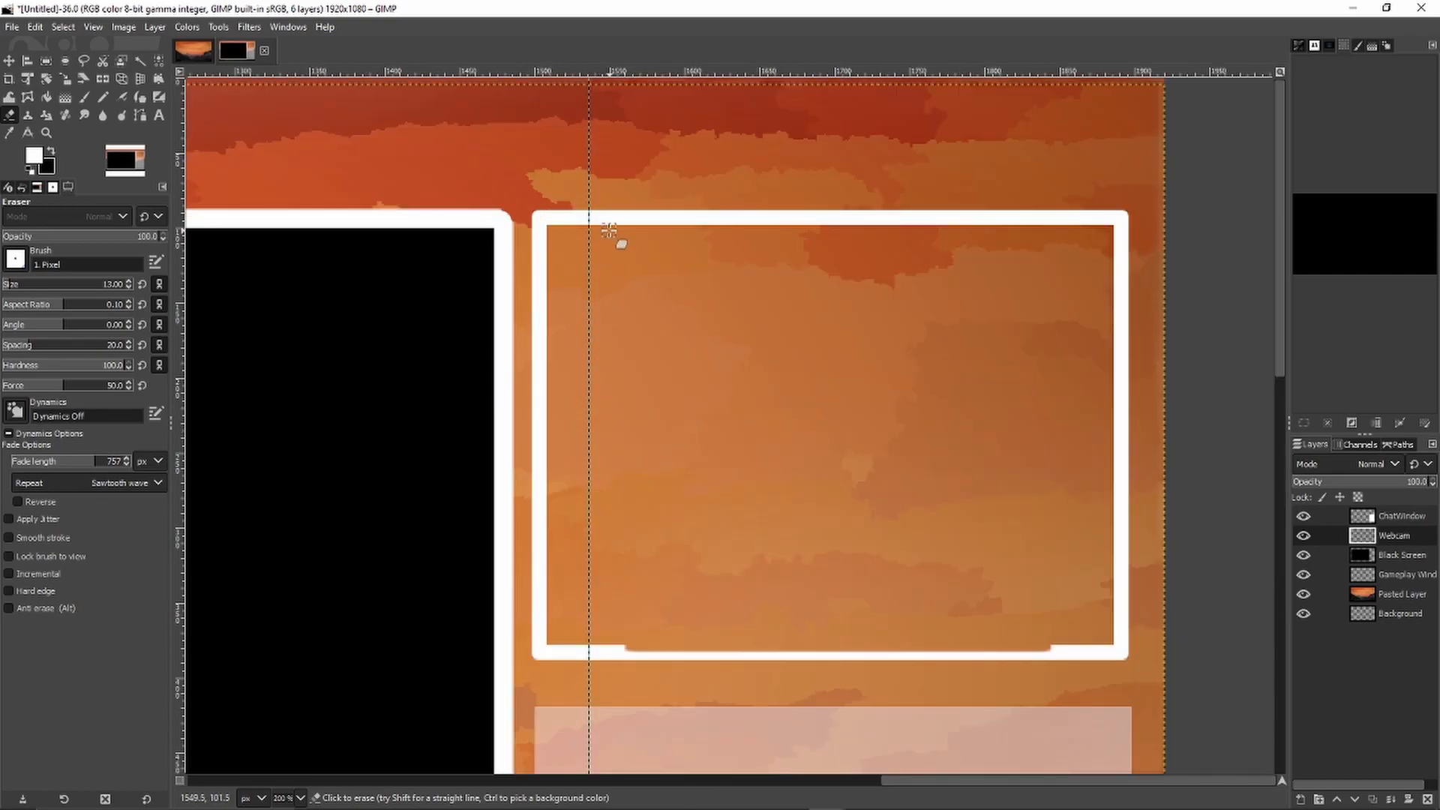
left_click(618, 222)
left_click(1042, 227, "shift")
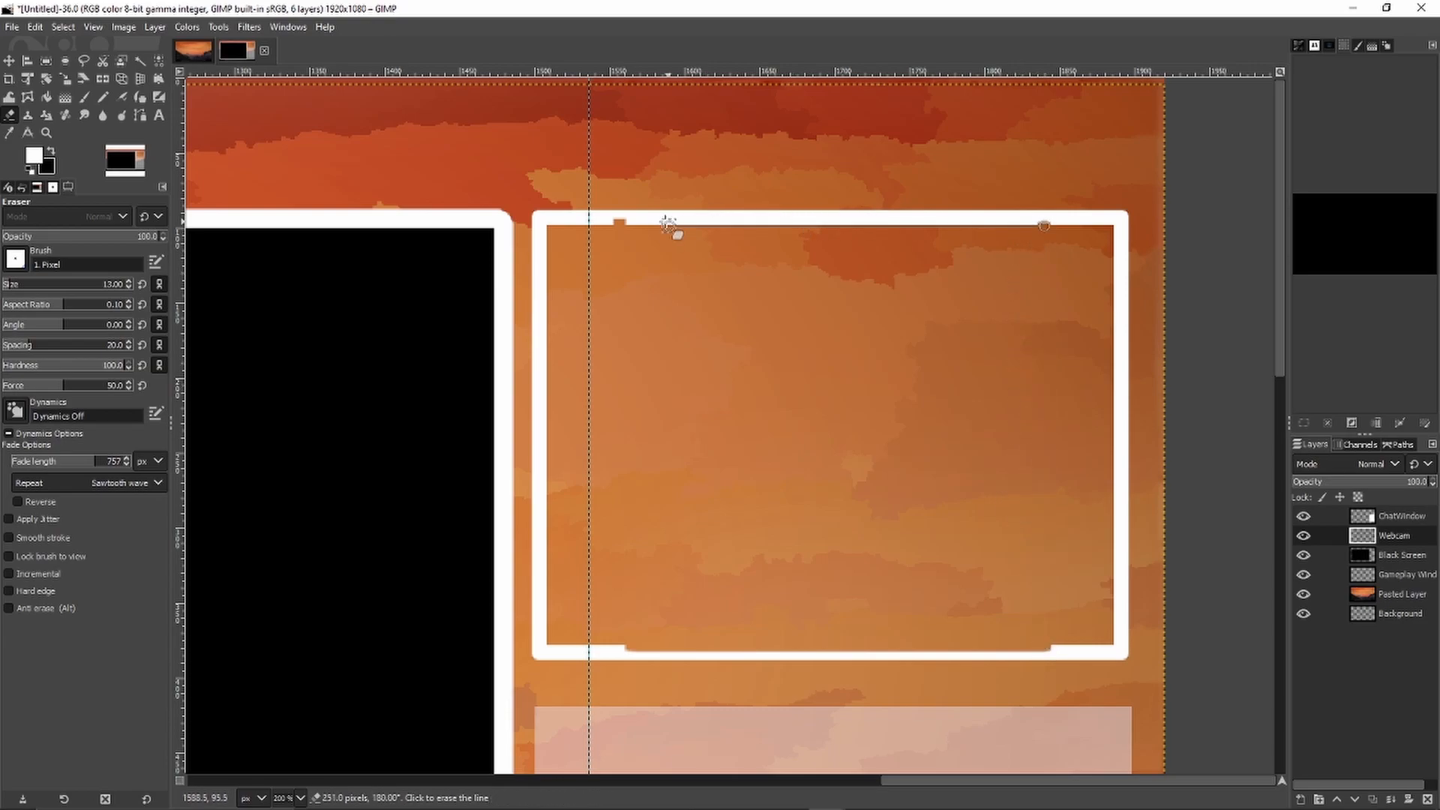
left_click(620, 226, "shift")
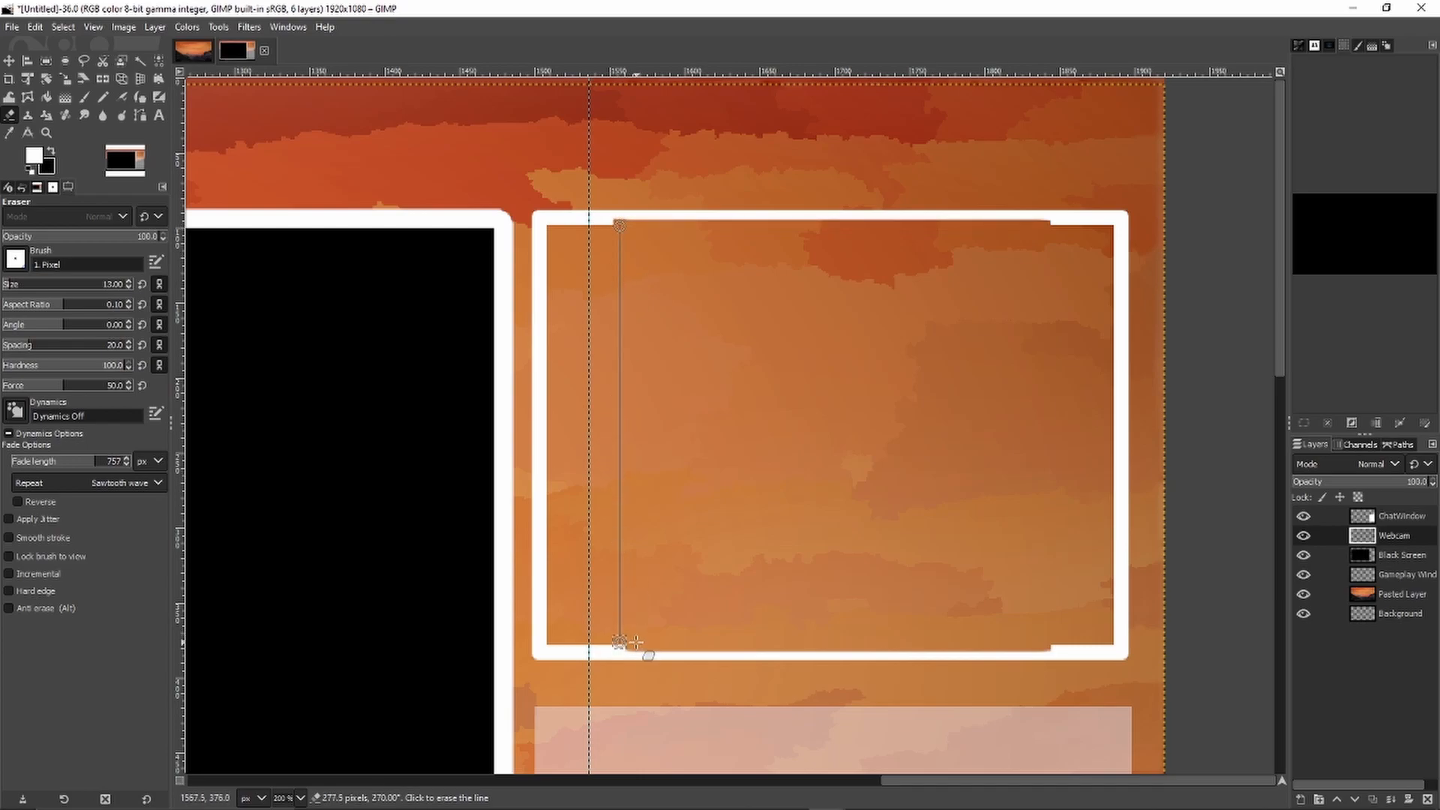
Step: Extend the lower border's erased strip slightly so its left end lines up with the upper one
left_click(637, 643, "ctrl+shift")
left_click(620, 644, "shift")
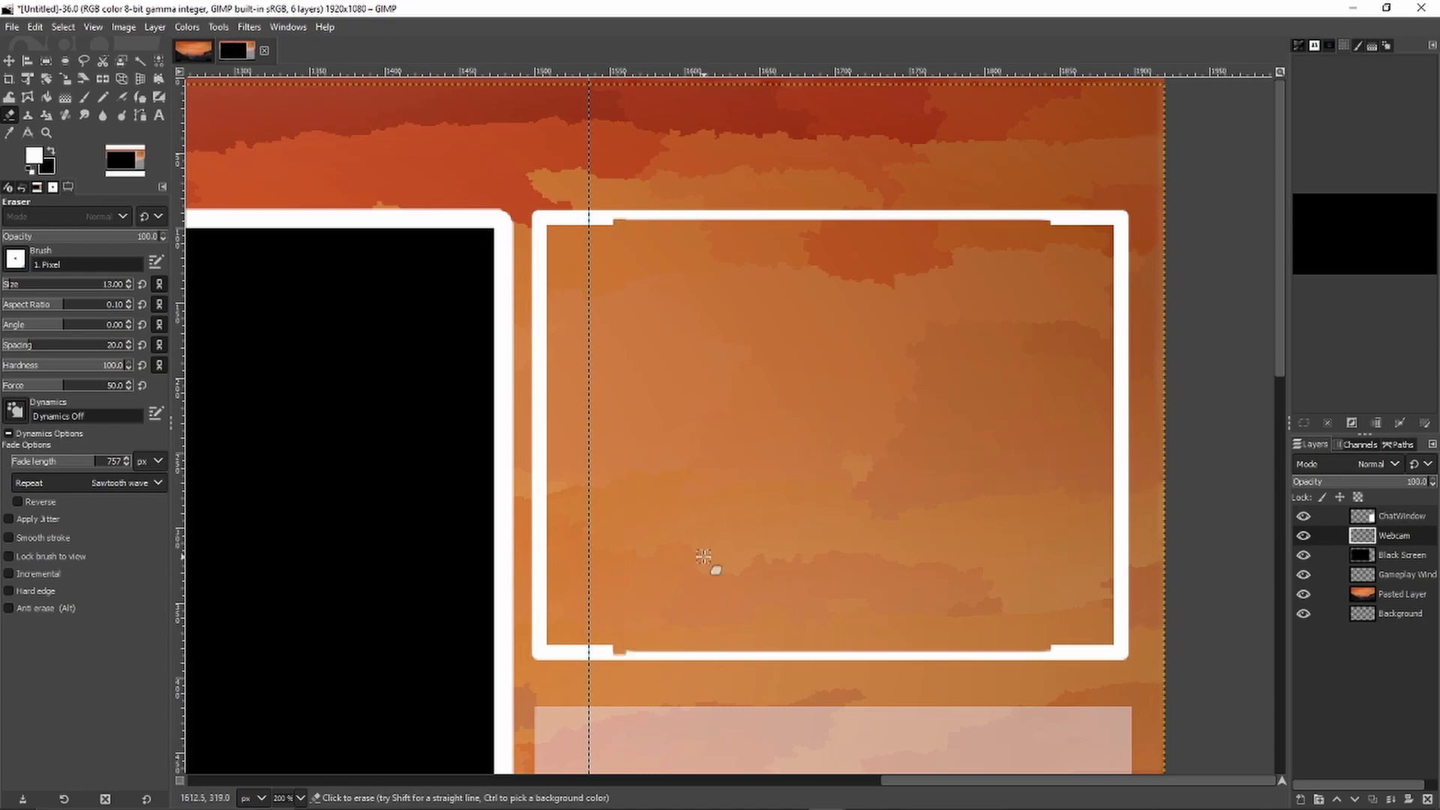
scroll(630, 645, "up", 3)
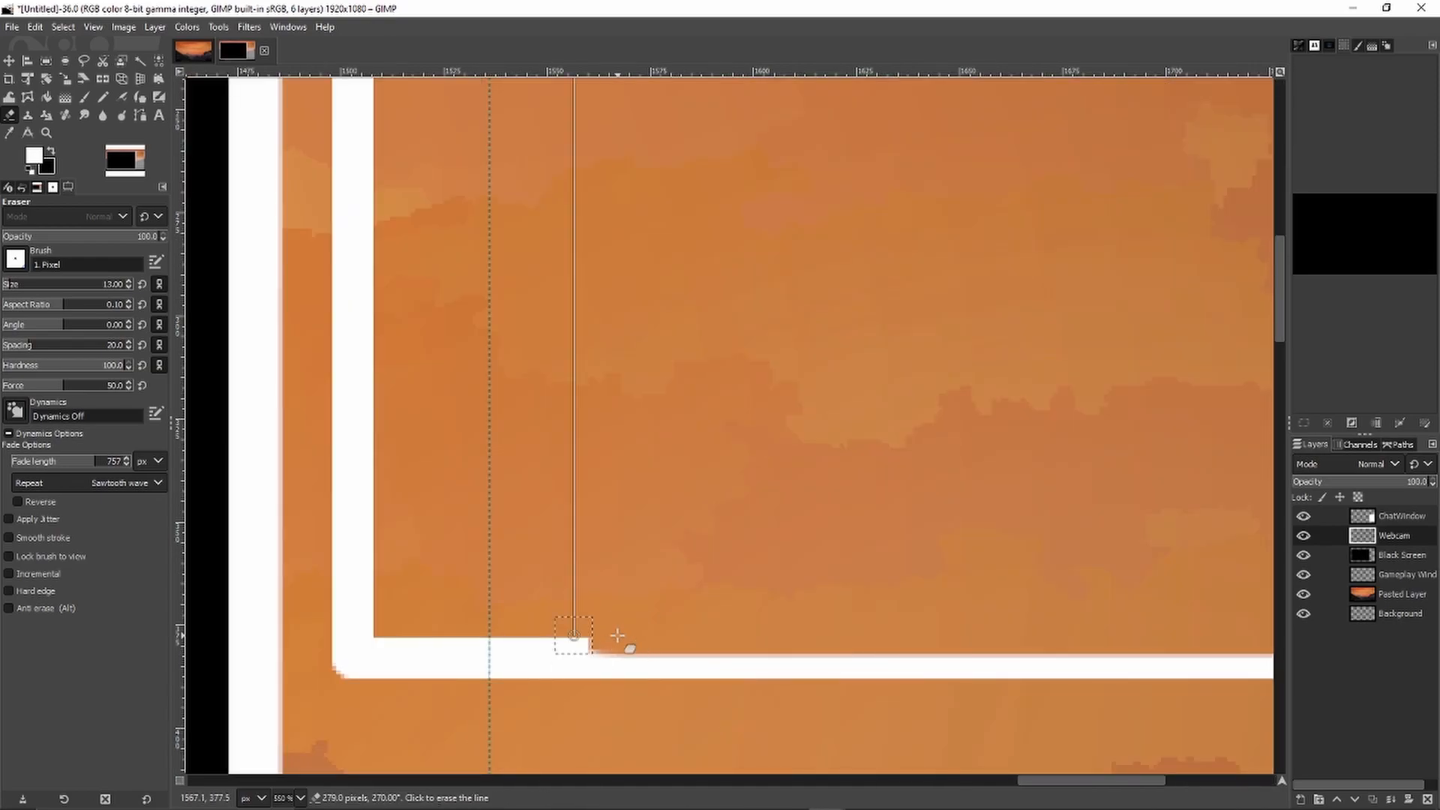
scroll(574, 651, "down", 3)
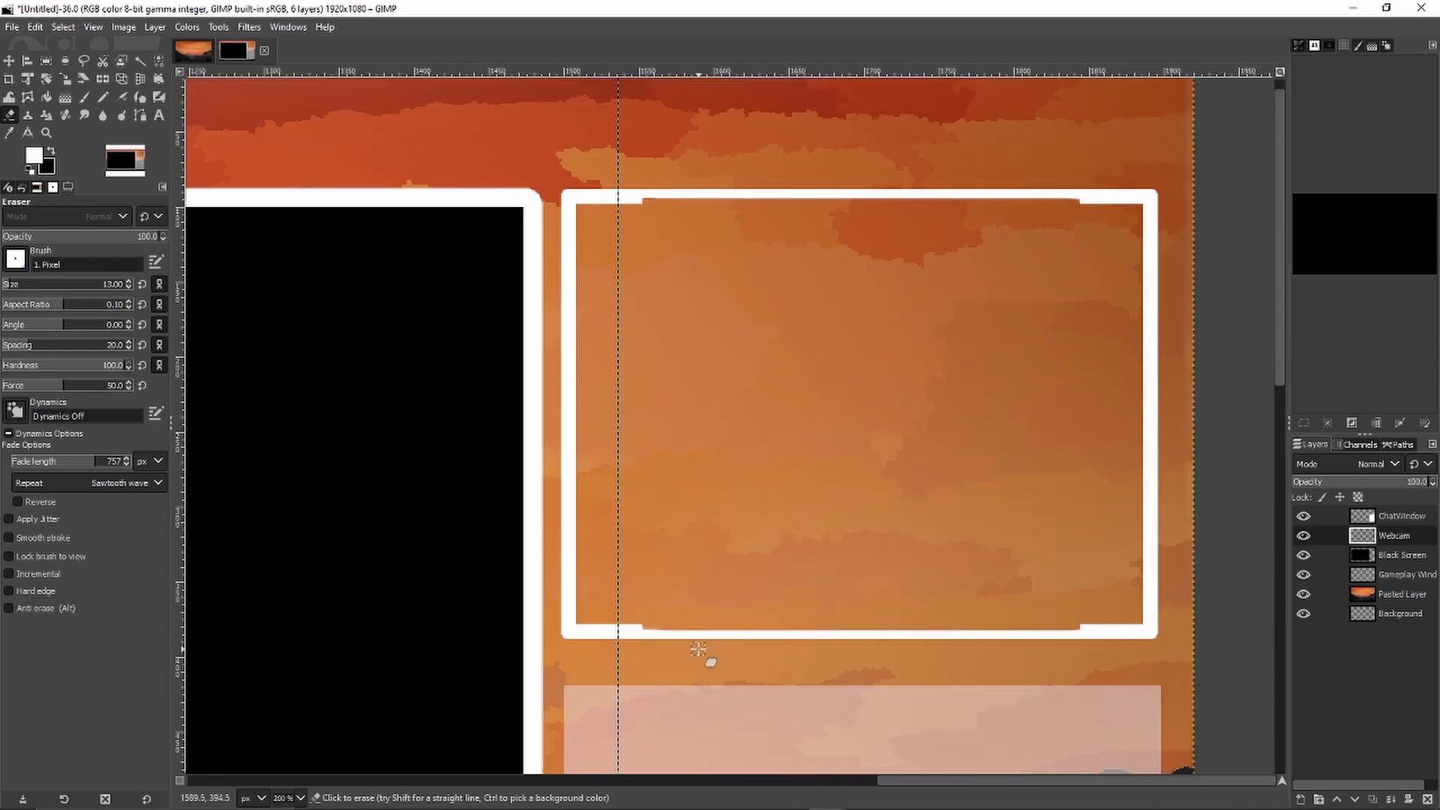
Step: Save the layout as GameplayScreen.xcf
scroll(668, 590, "down", 2, "ctrl")
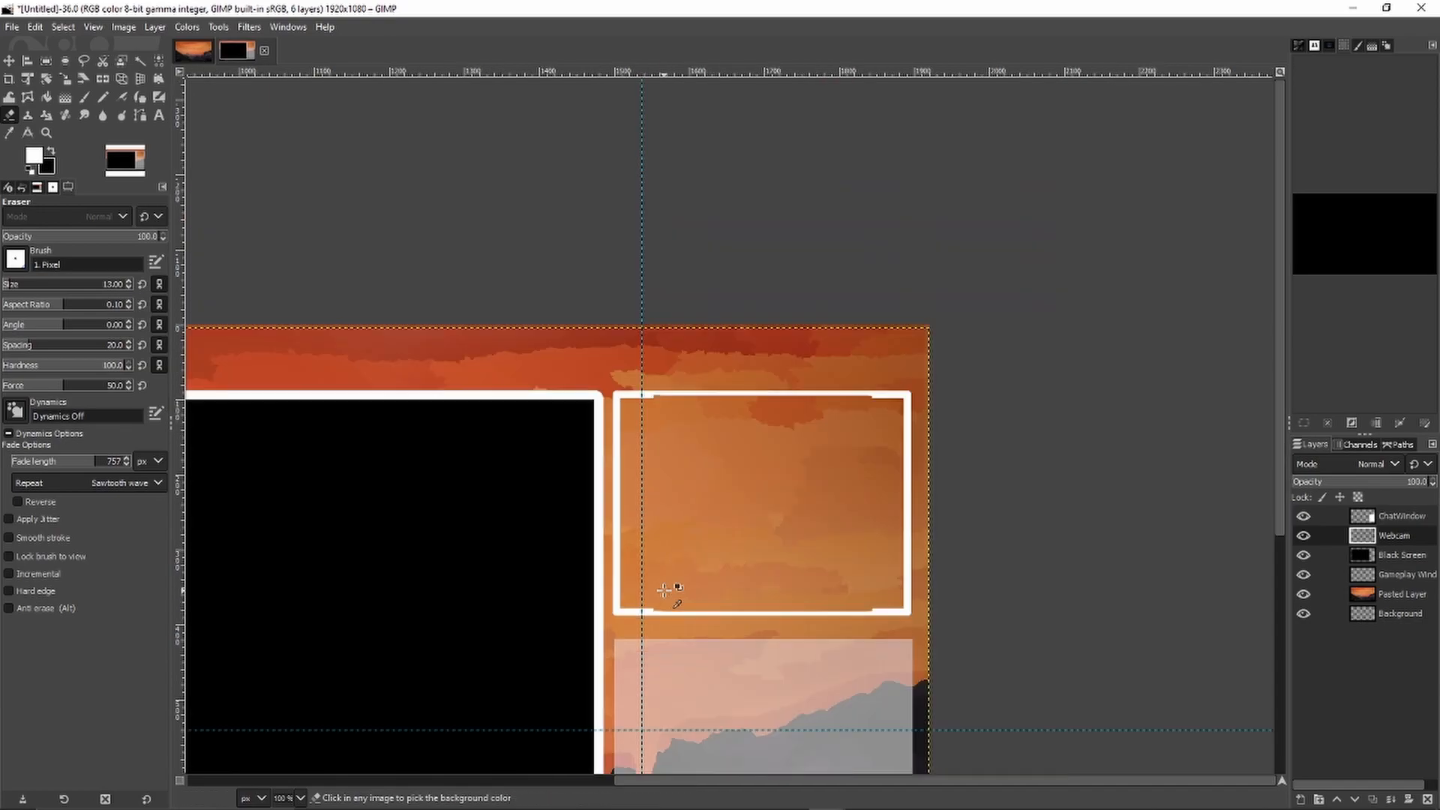
scroll(665, 591, "down", 1, "ctrl")
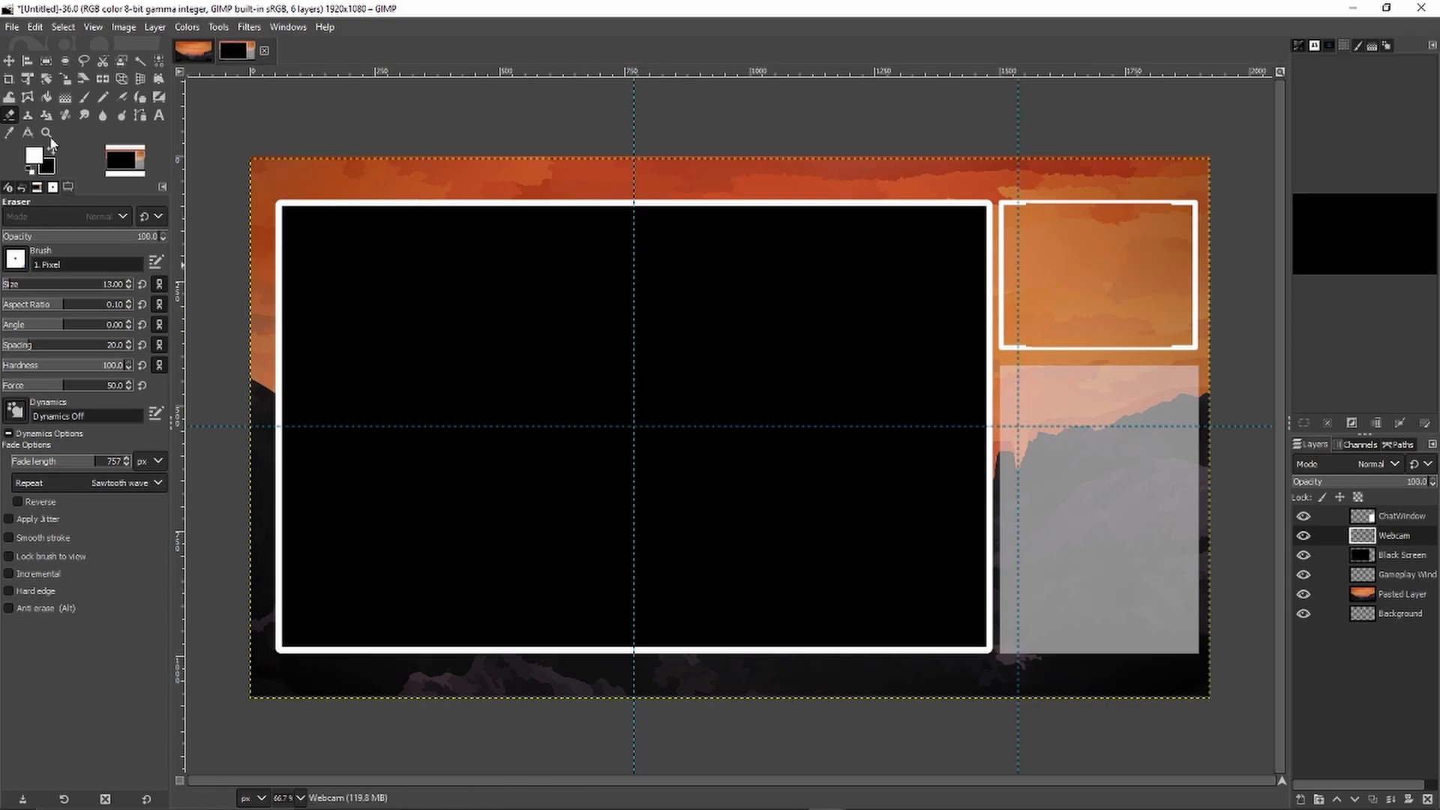
left_click(12, 28)
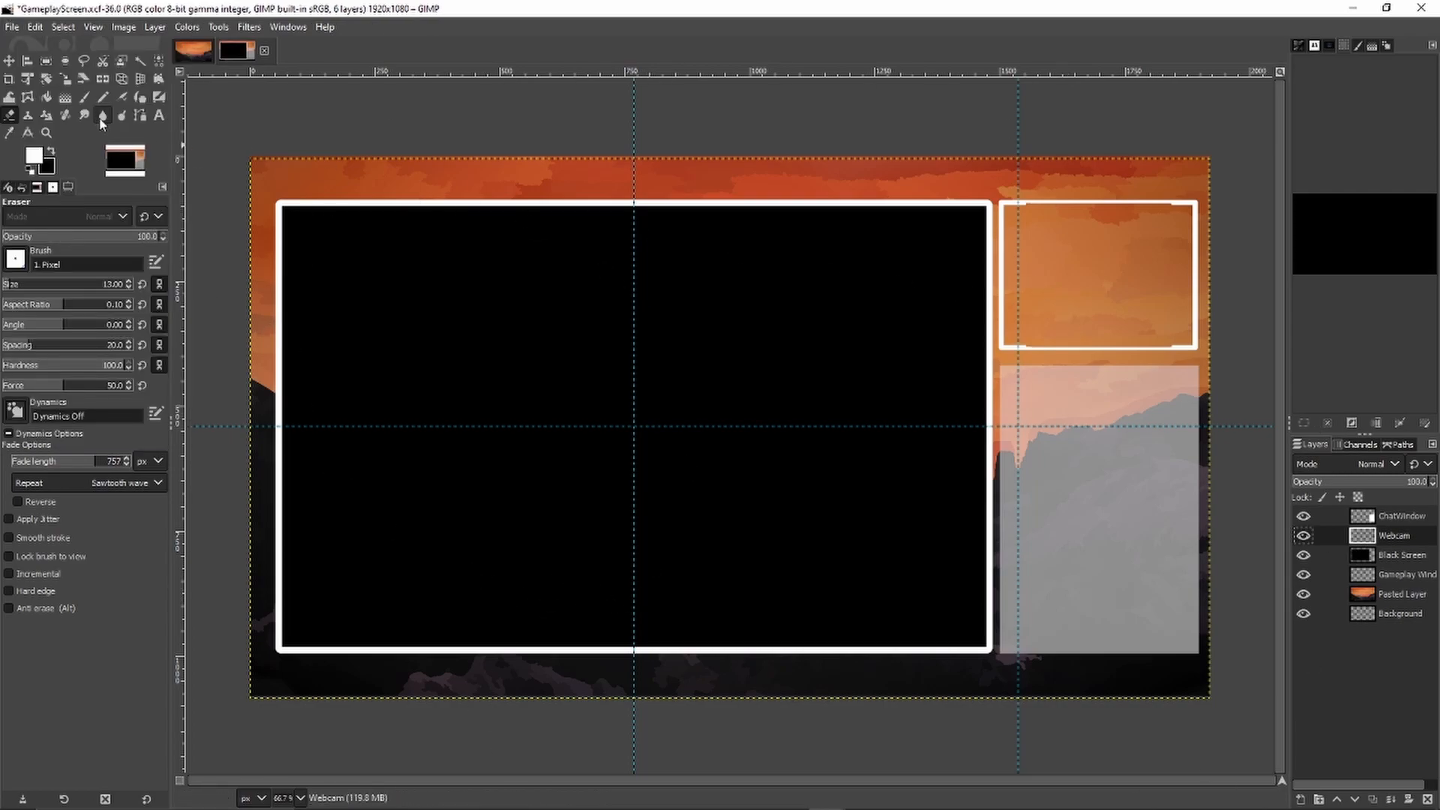
Step: Fuzzy-select the webcam frame's interior and add a transparent 1920 × 1080 px layer named "ChatWindow-black" above the Webcam layer
left_click(141, 61)
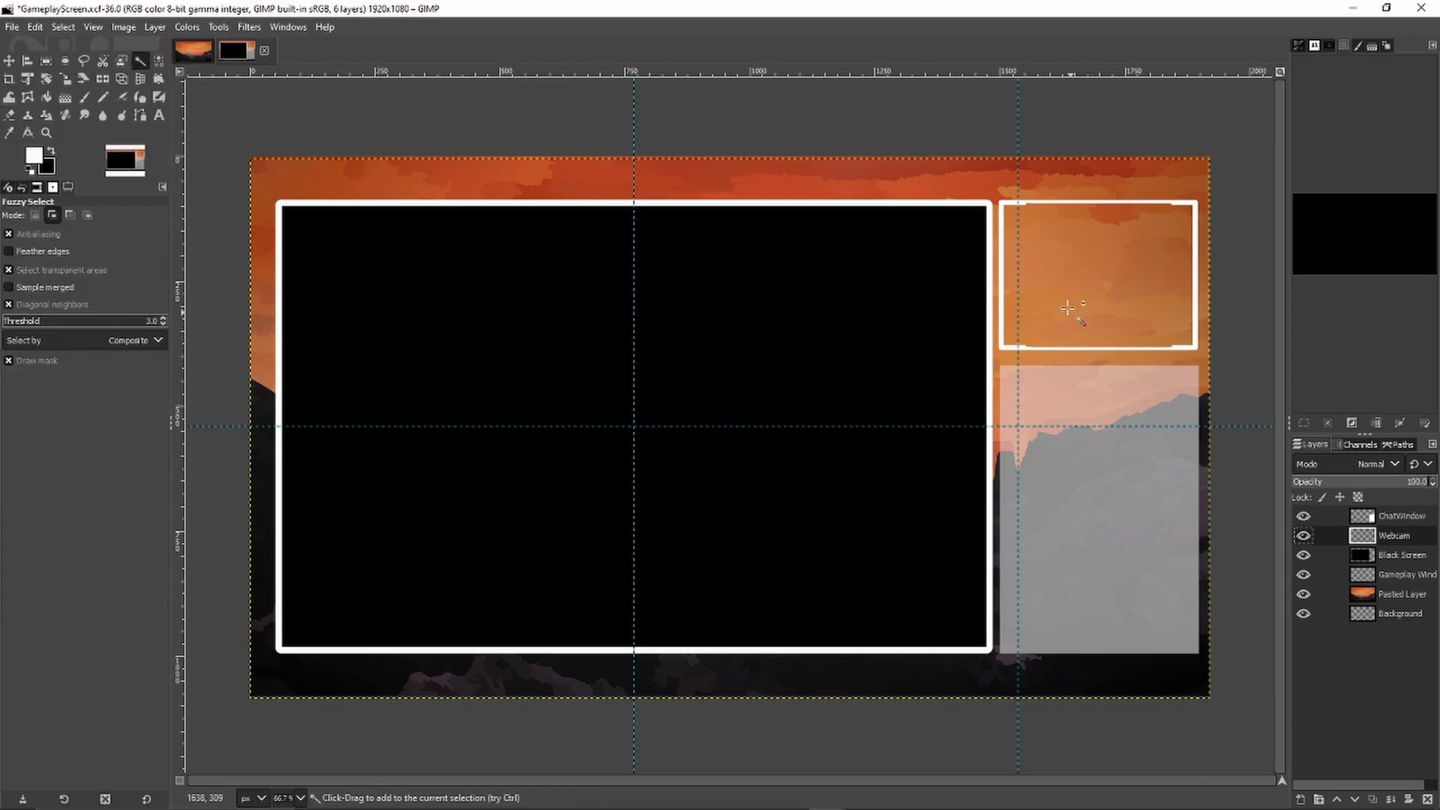
left_click(1082, 255)
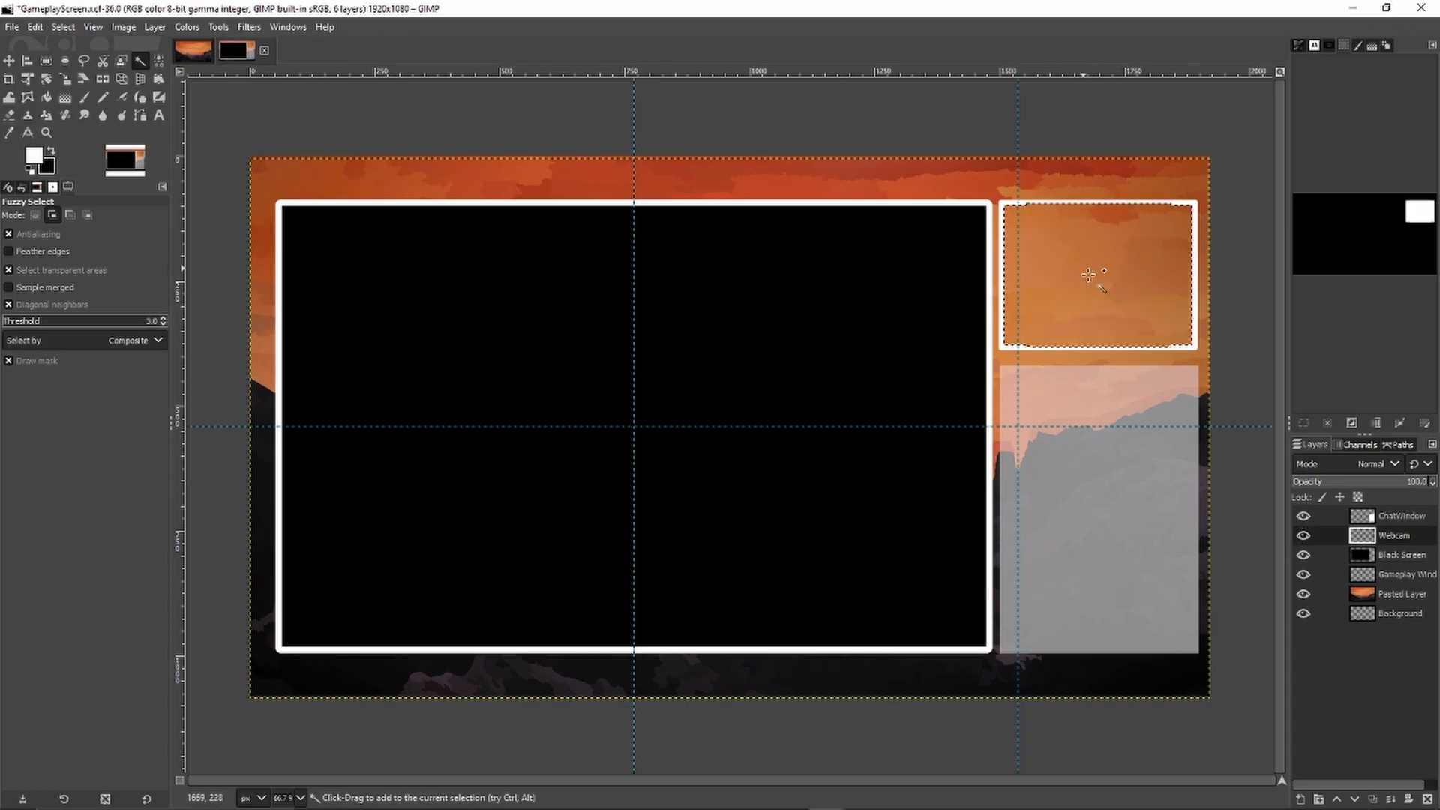
right_click(1394, 537)
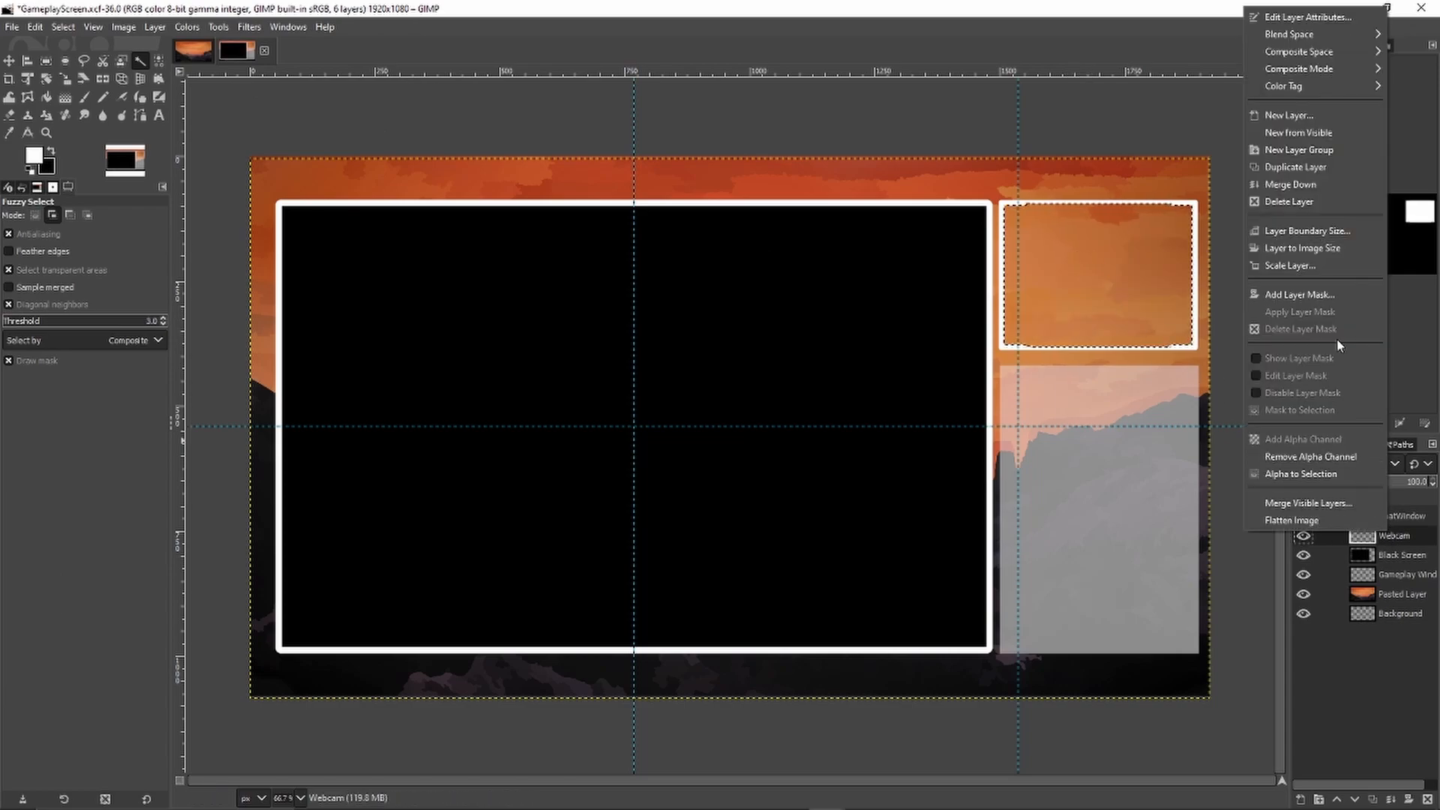
left_click(1309, 115)
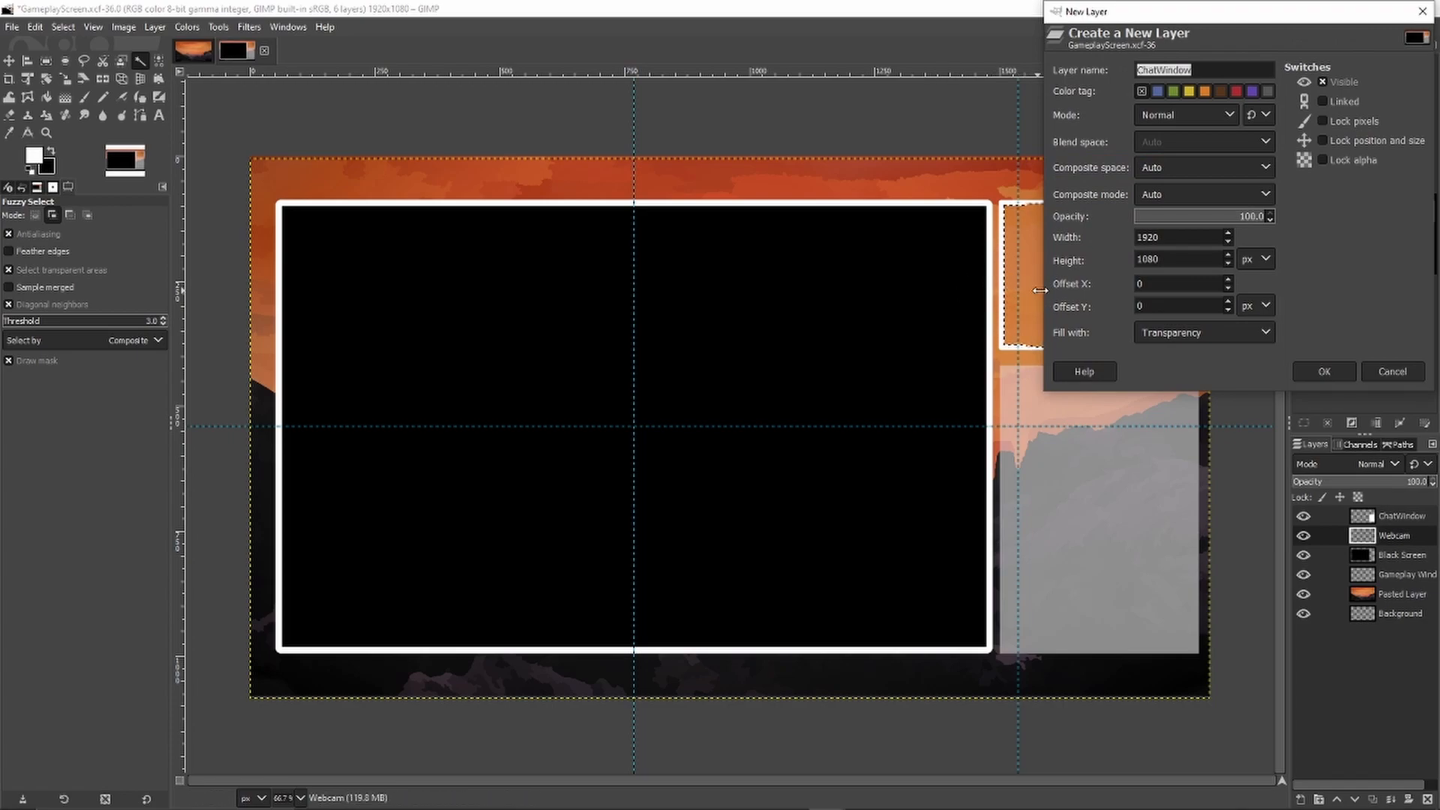
left_click(1223, 70)
type("-black")
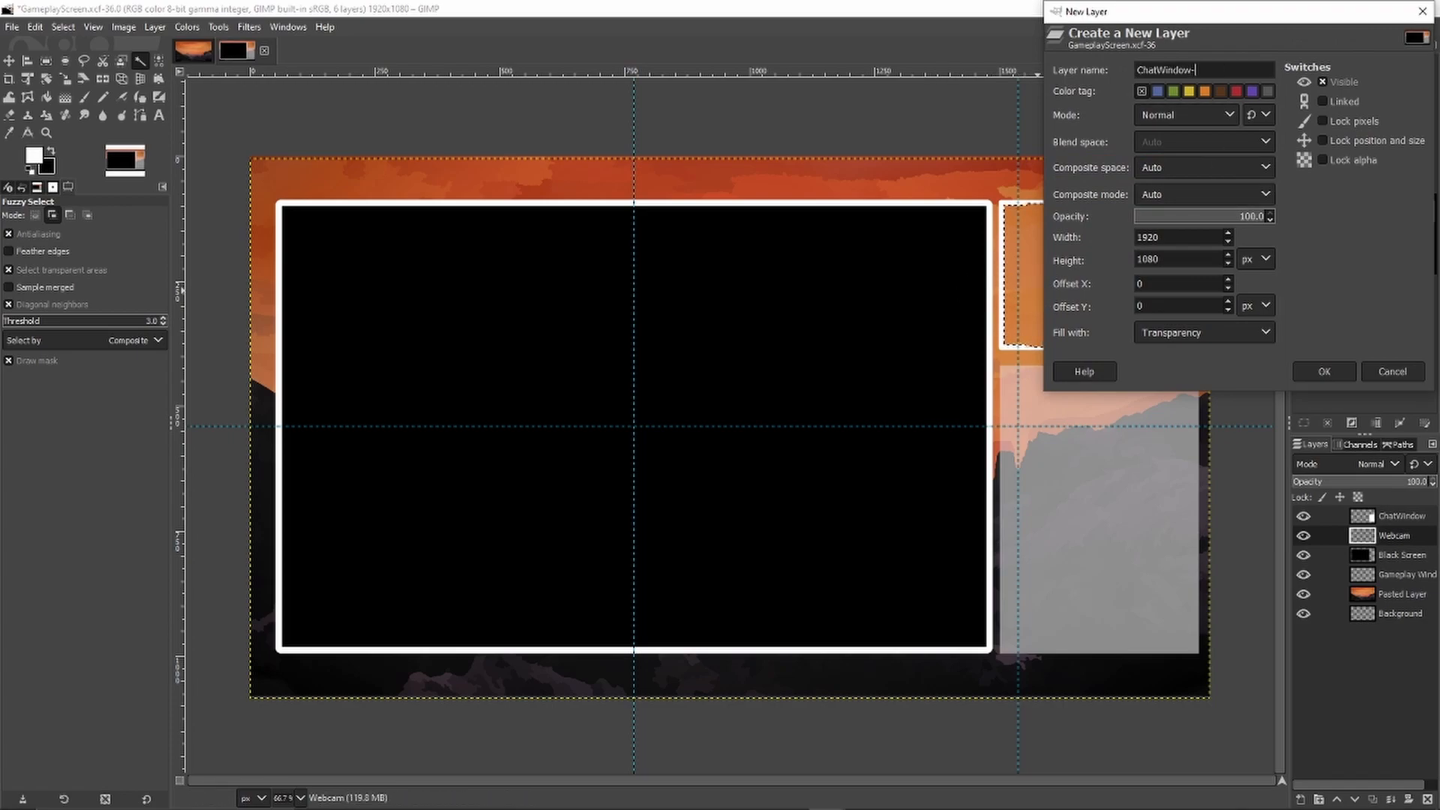
key("Return")
Step: Fill the selected webcam interior with black on the ChatWindow-black layer and clear the selection
key("shift+b")
key("x")
left_click(1147, 273)
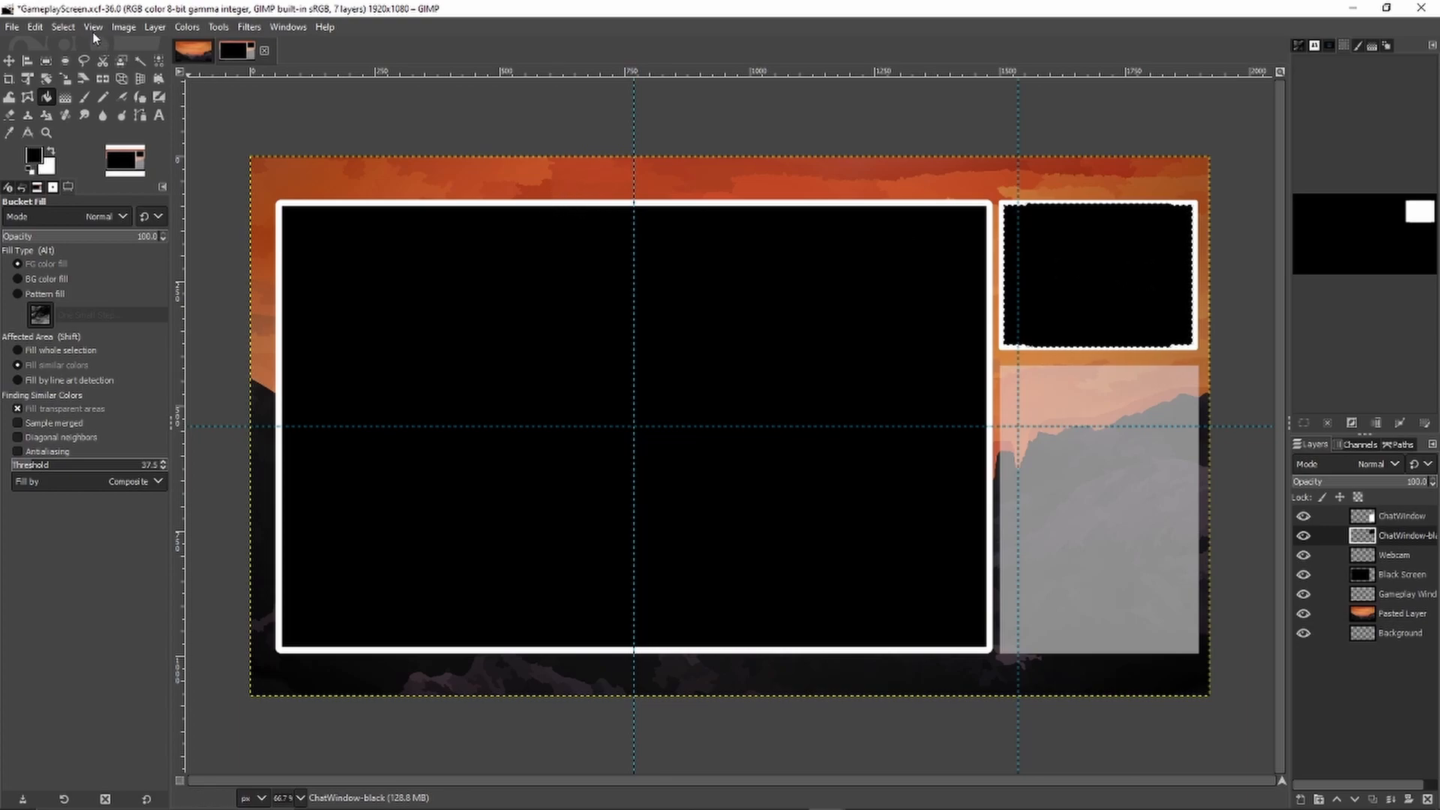
left_click(62, 28)
left_click(63, 71)
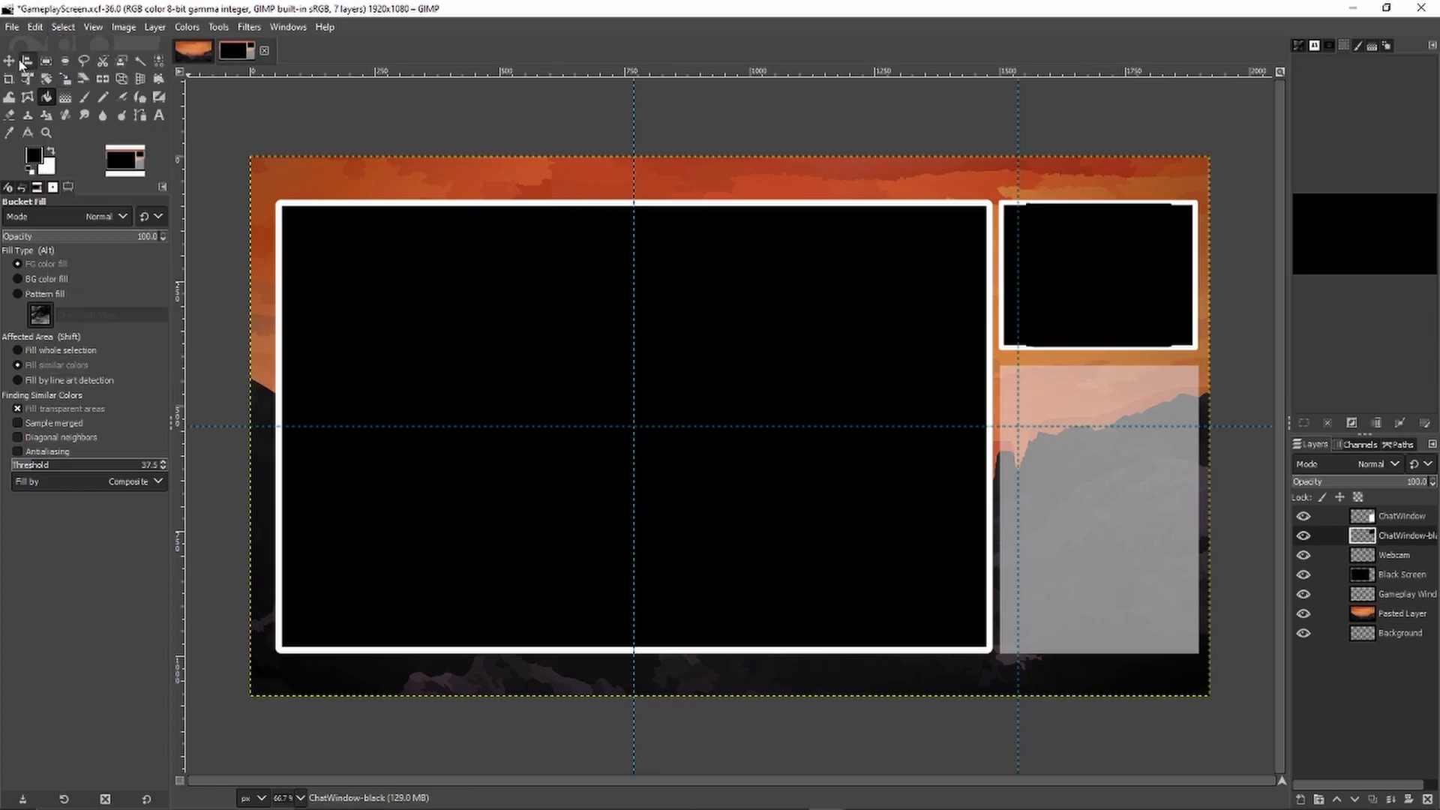
Step: Touch up the thin unfilled gaps along the webcam window's upper and lower inner edges in black with the Pencil
scroll(1091, 293, "up", 1)
scroll(1092, 292, "up", 1)
scroll(1092, 293, "down", 2)
scroll(1091, 292, "up", 4)
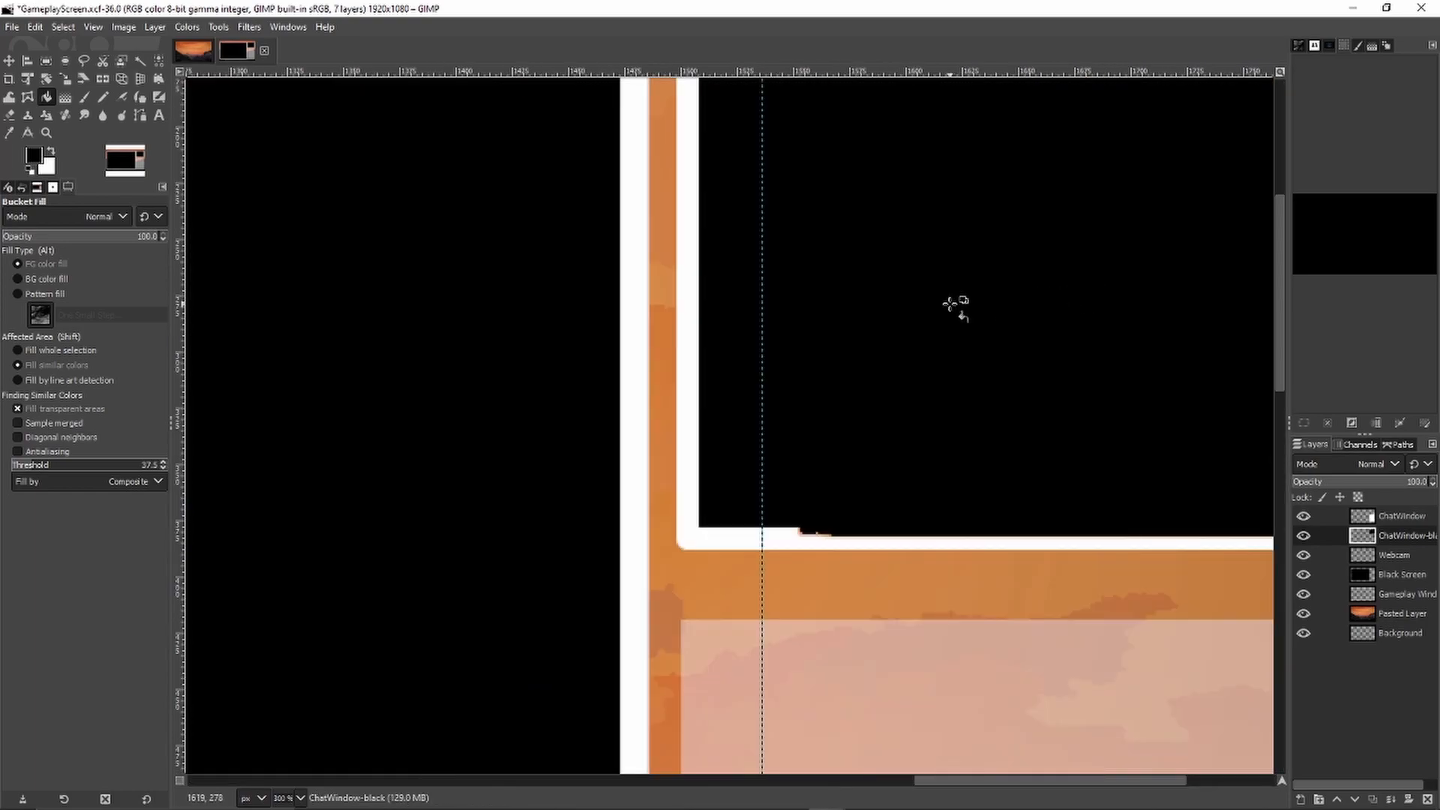
scroll(951, 308, "down", 3)
key("n")
scroll(820, 347, "up", 5)
scroll(782, 315, "down", 7)
scroll(1117, 321, "up", 7)
scroll(907, 296, "down", 6)
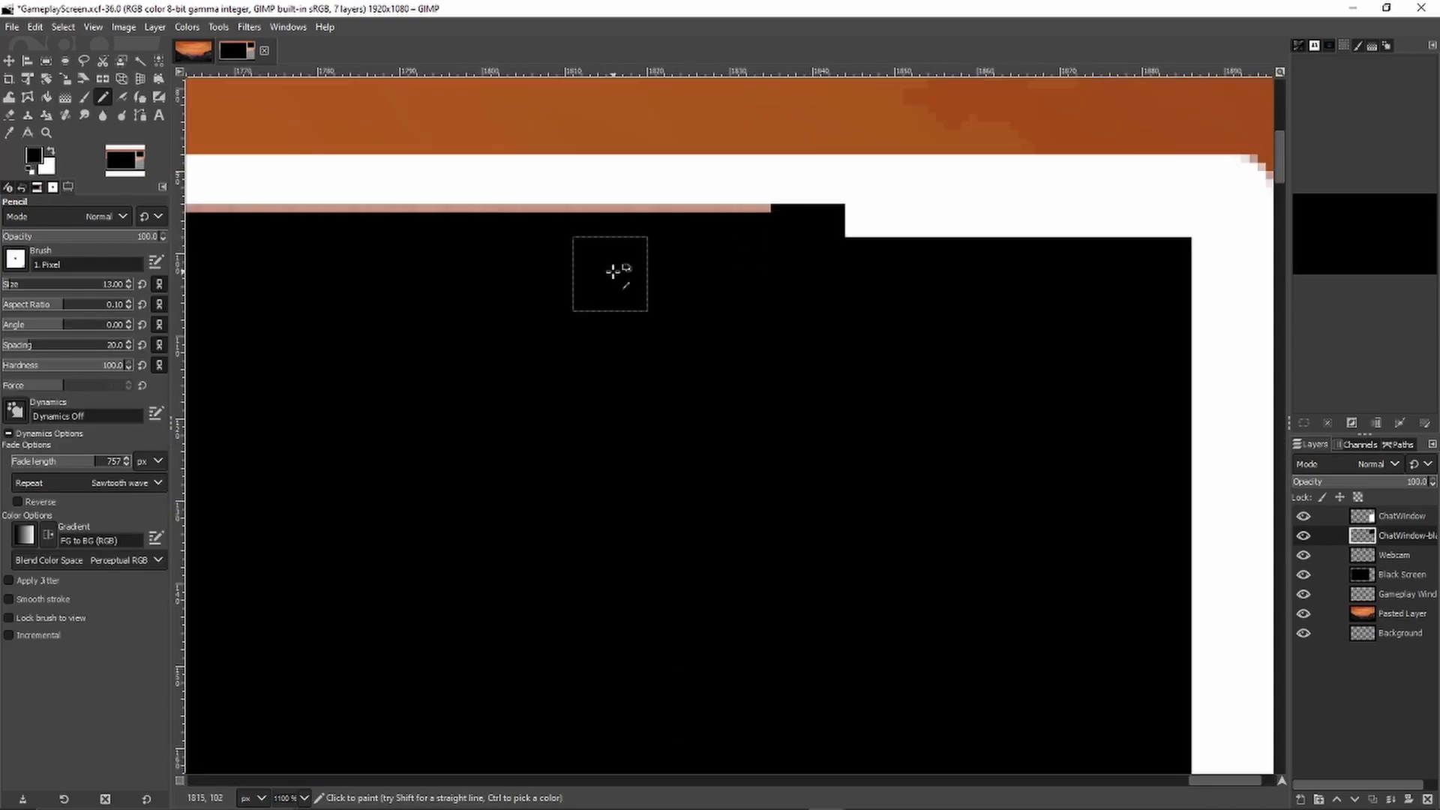
scroll(990, 421, "up", 3)
scroll(685, 616, "down", 4)
scroll(685, 616, "down", 1)
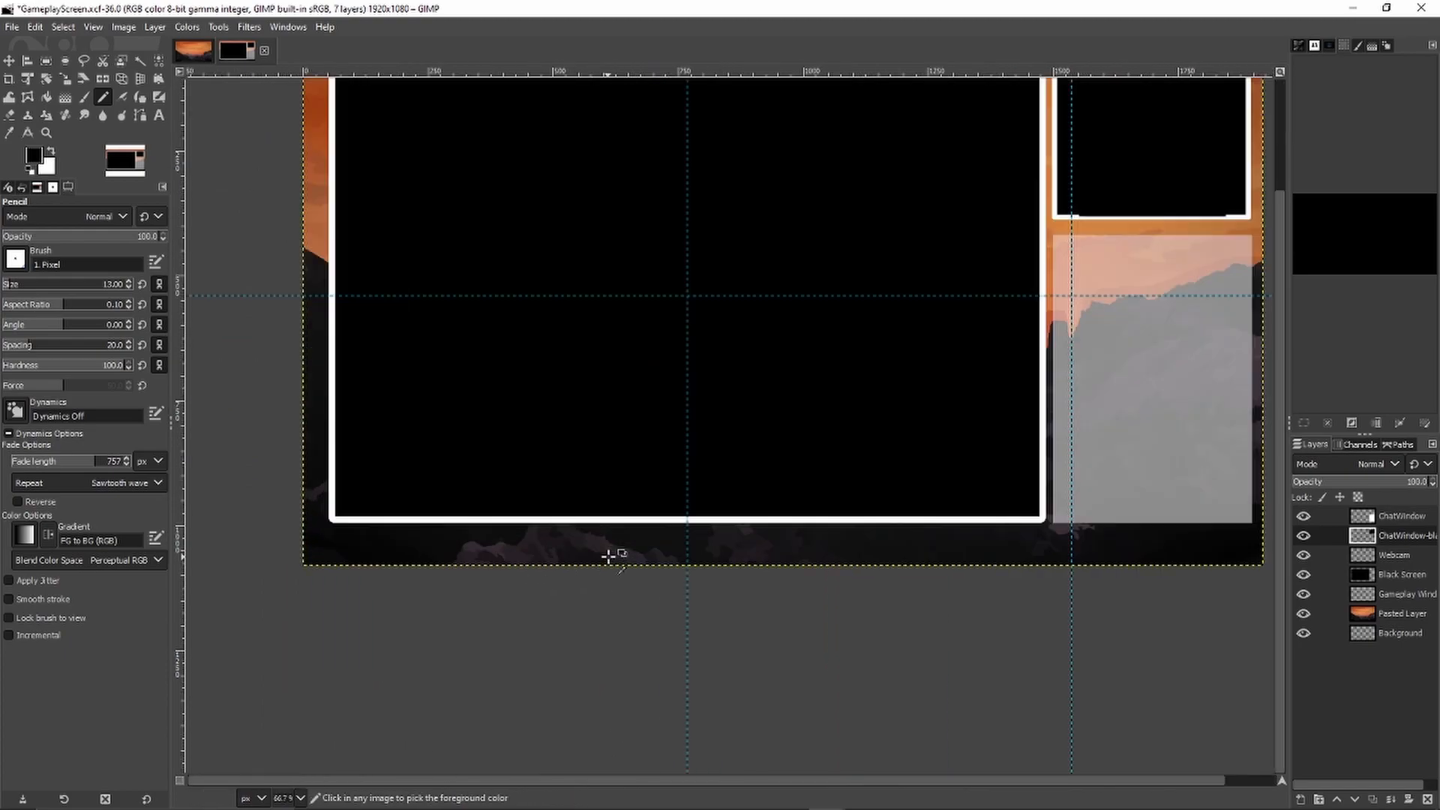
Step: Export the layout again to GameplayScreen.png
left_click(12, 27)
left_click(83, 244)
left_click(12, 27)
left_click(12, 27)
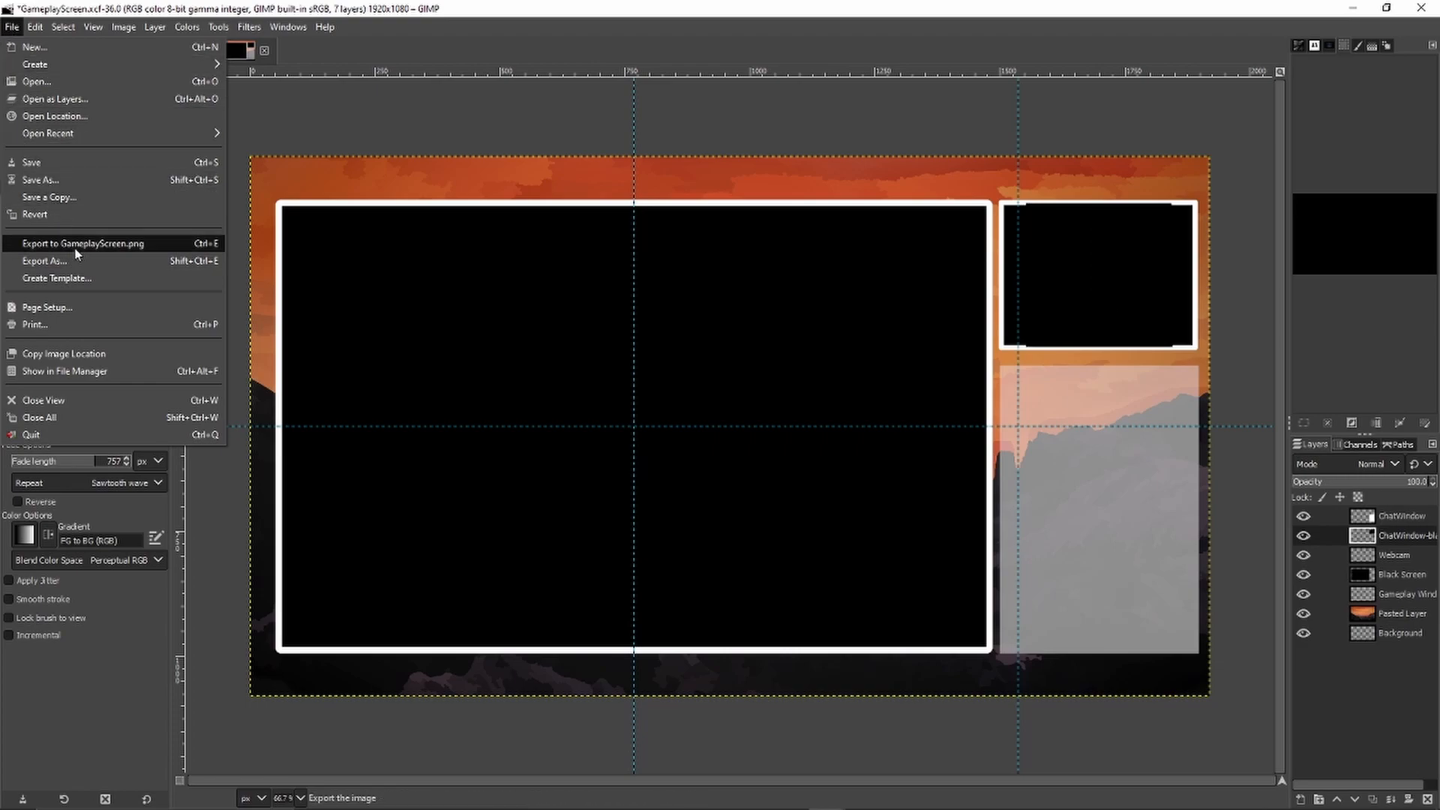
left_click(75, 246)
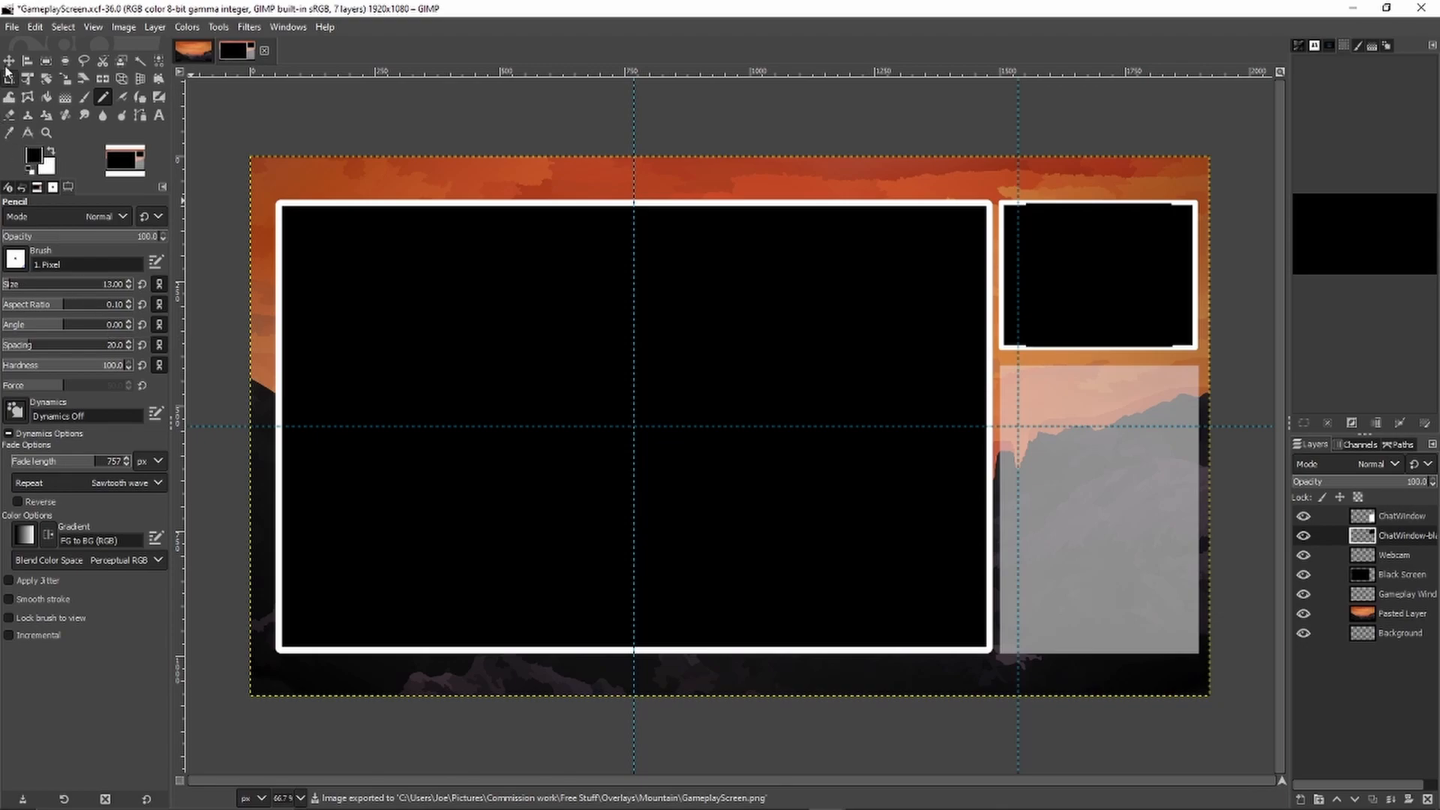
Step: Open the exported GameplayScreen.png in Photos and maximize it to check the overlay
left_click(10, 28)
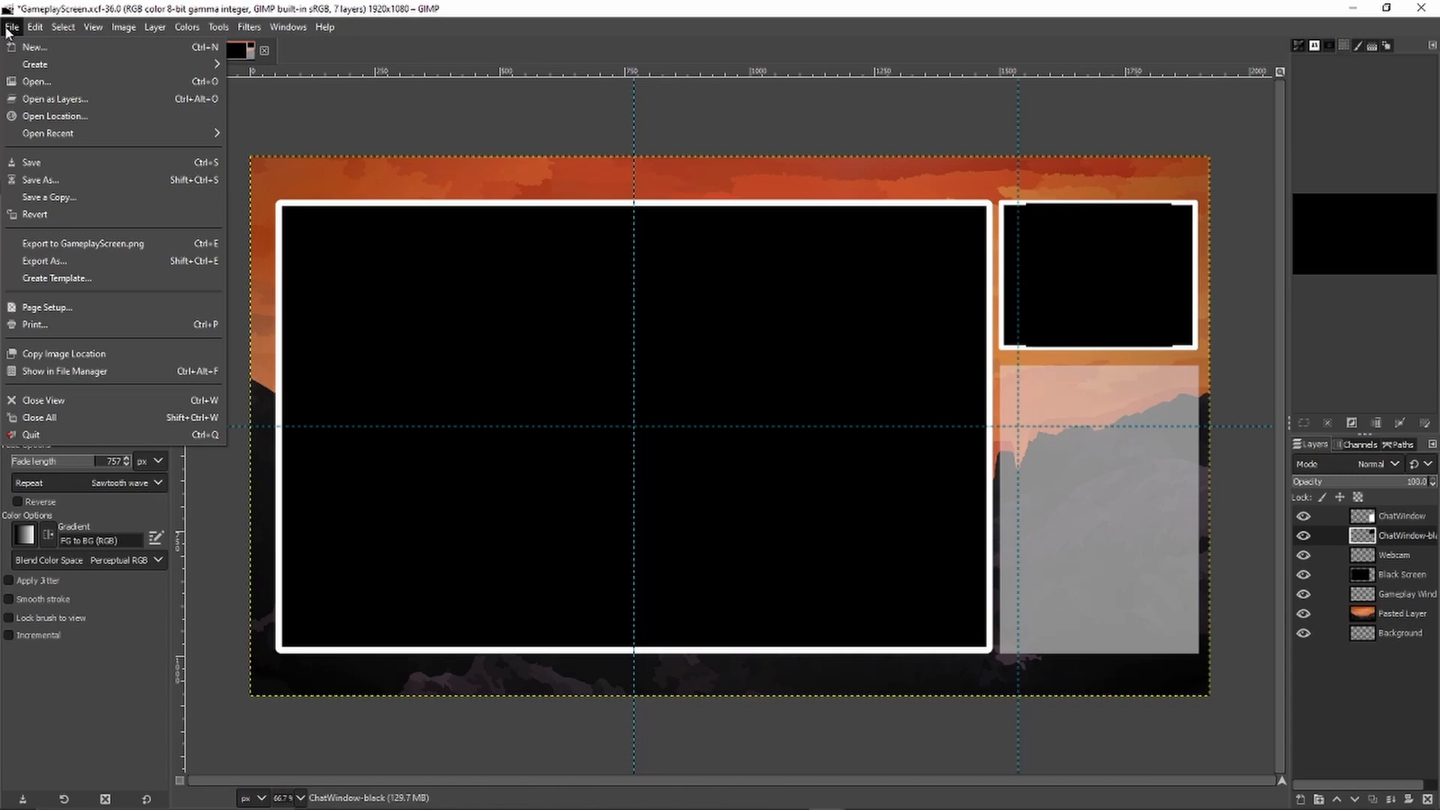
left_click(21, 9)
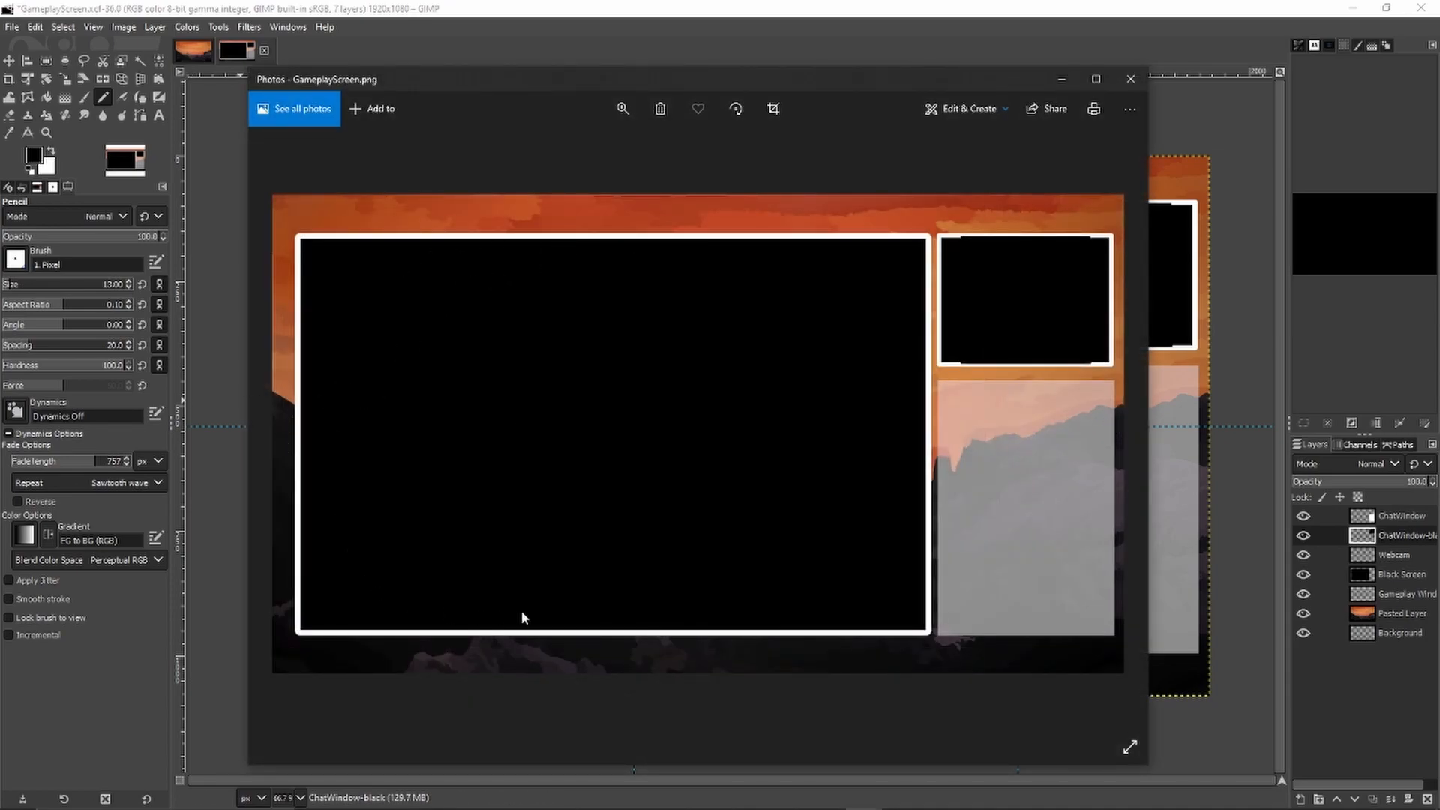
left_click(1097, 79)
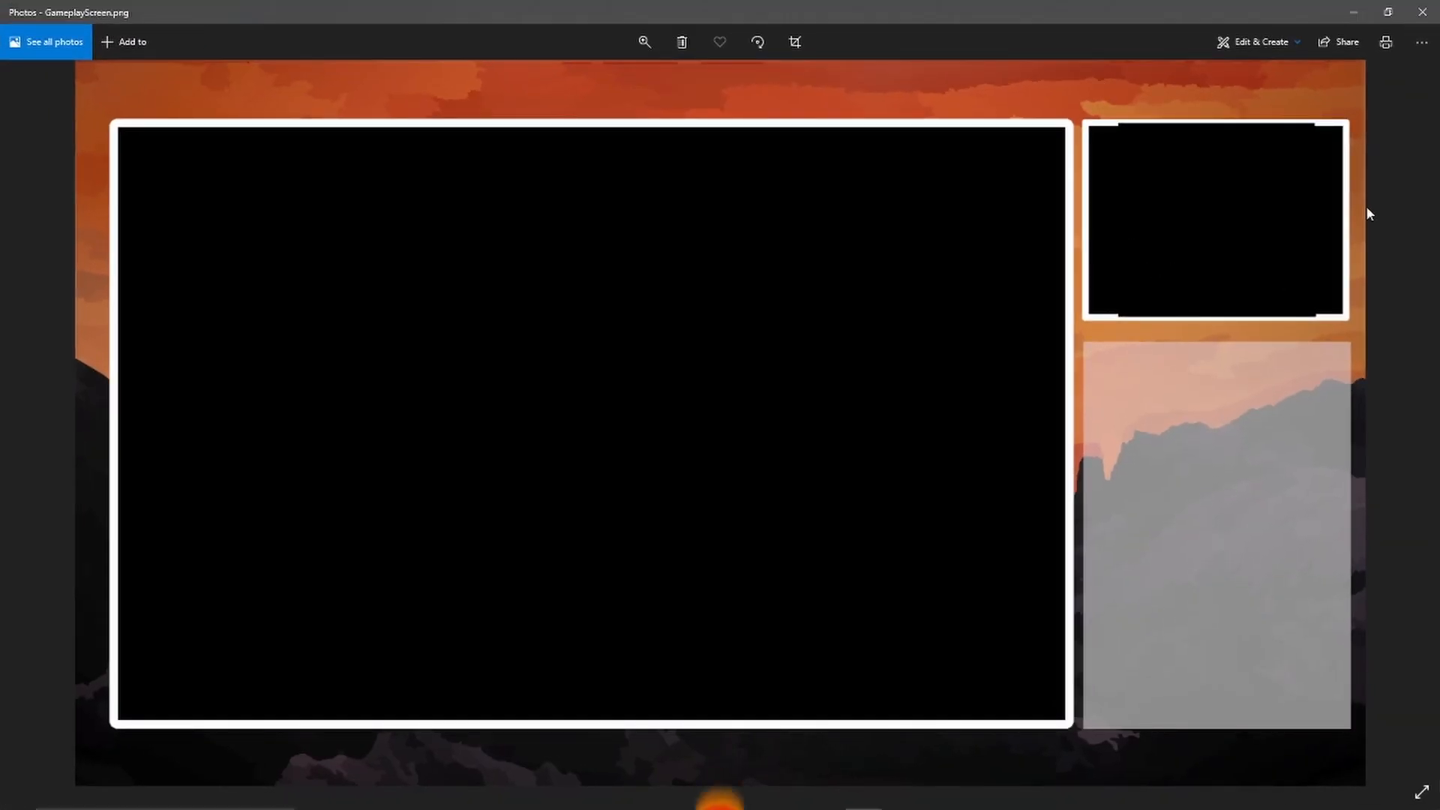